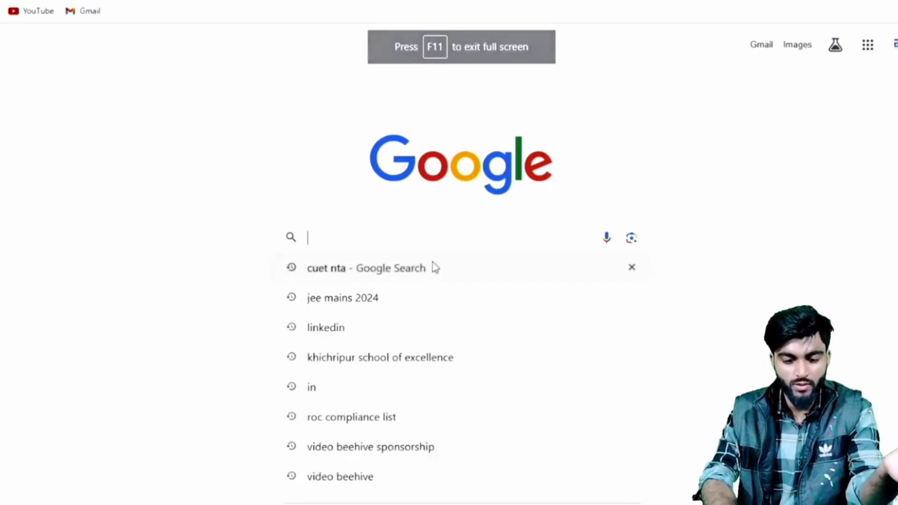
- Rerun the 'cuet nta' Google search and open the official NTA CUET (UG) 2024 website
left_click(426, 270)
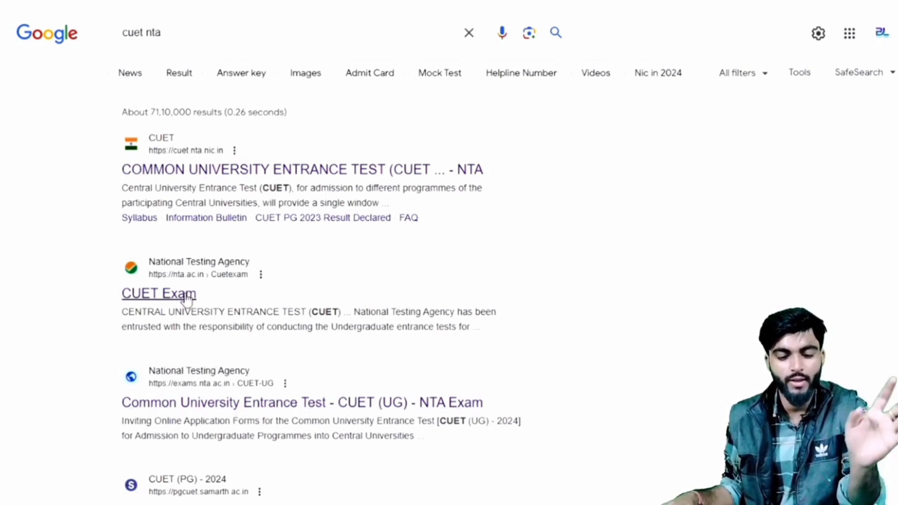
left_click(209, 404)
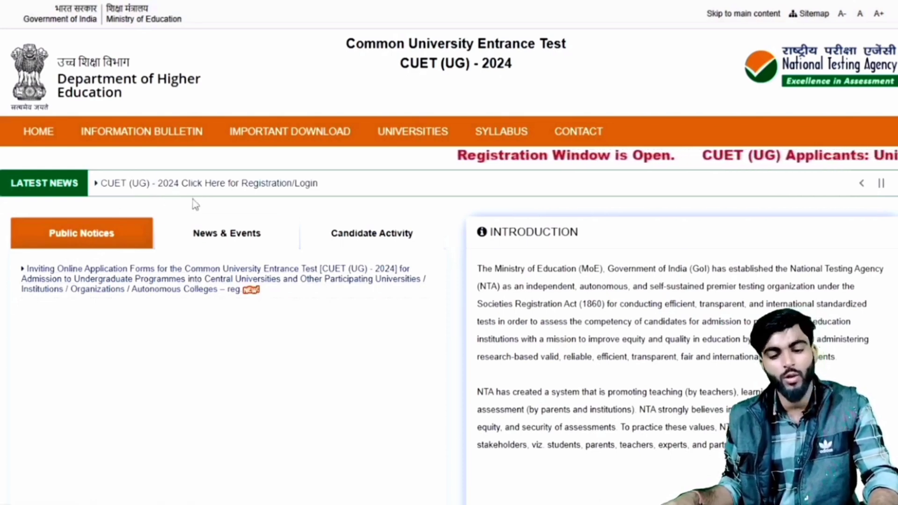
- Follow the 'CUET (UG) - 2024 Click Here for Registration/Login' news link to the candidate login page
left_click(254, 186)
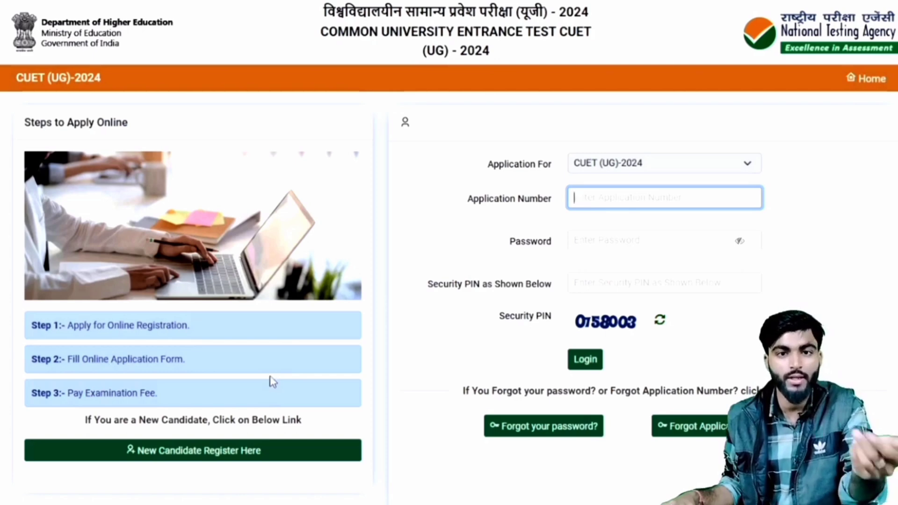
- Begin a New Candidate registration, read the instructions, accept the declaration and proceed
left_click(227, 451)
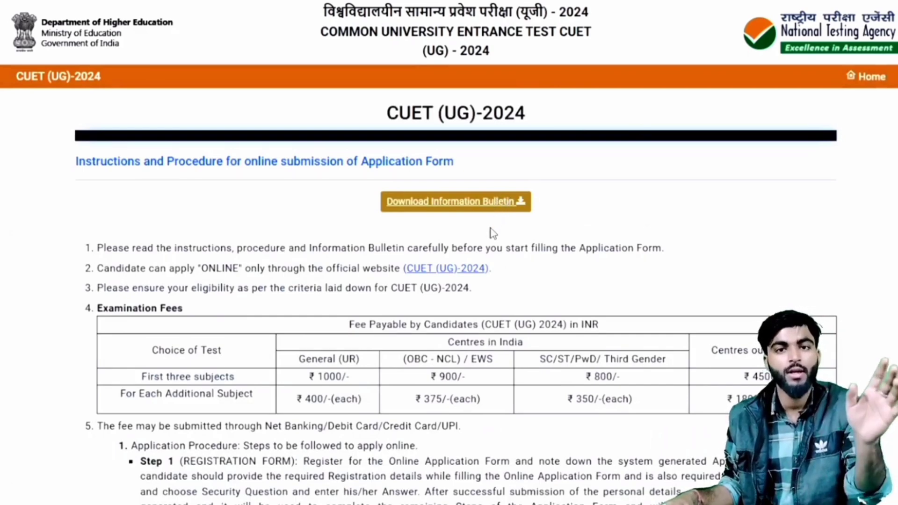
scroll(492, 224, "down", 3)
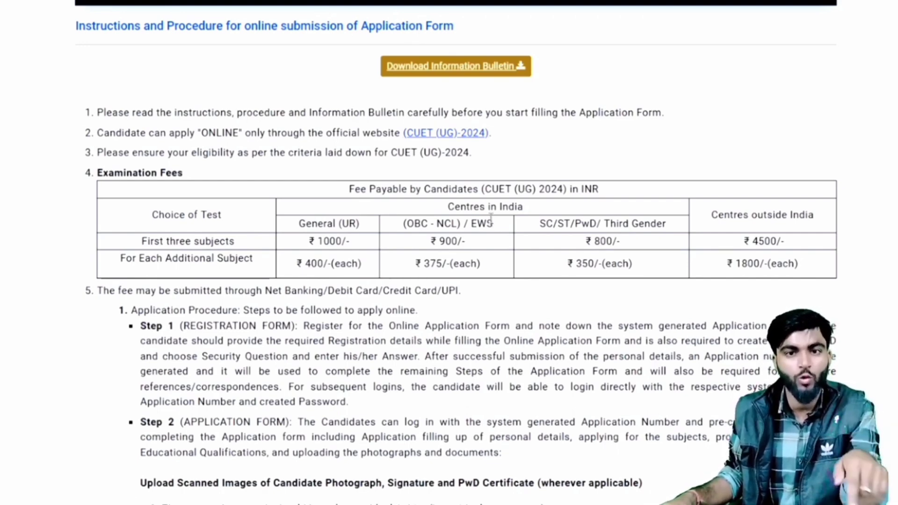
scroll(491, 218, "down", 3)
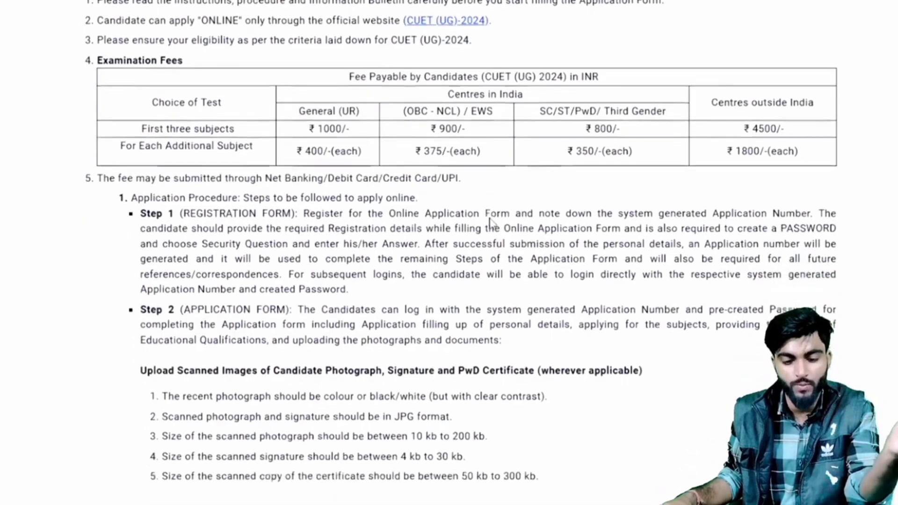
scroll(491, 220, "down", 20)
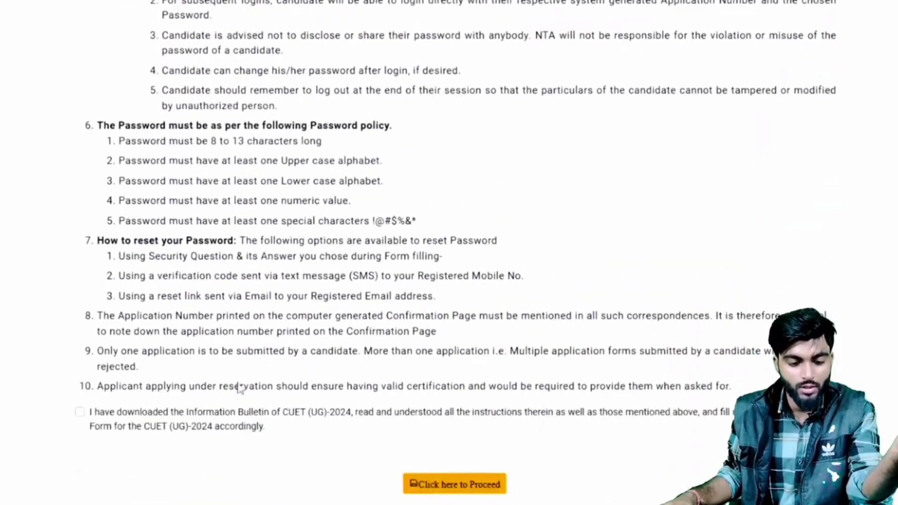
scroll(280, 203, "up", 8)
scroll(313, 166, "down", 2)
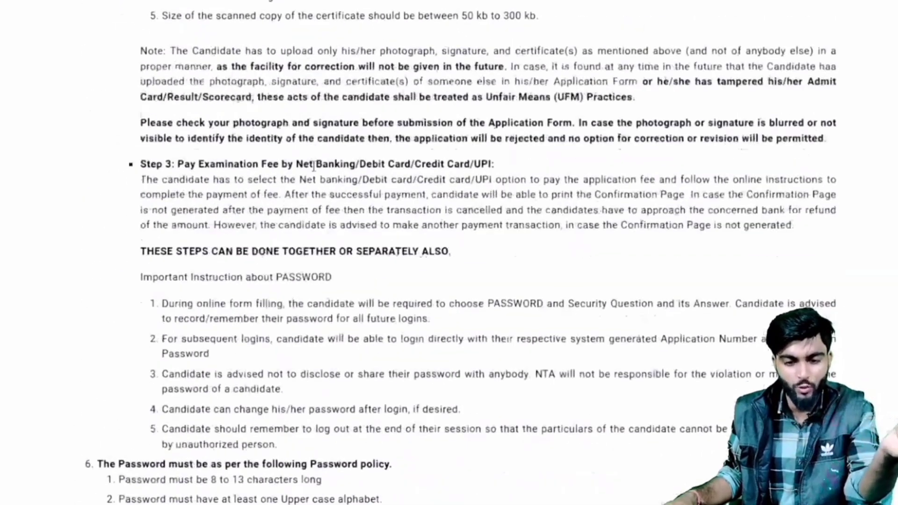
scroll(313, 169, "down", 8)
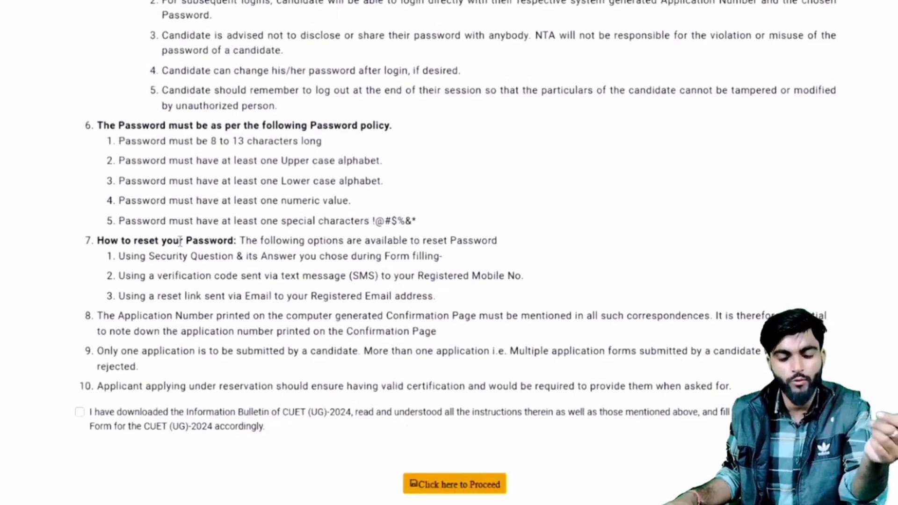
left_click(80, 414)
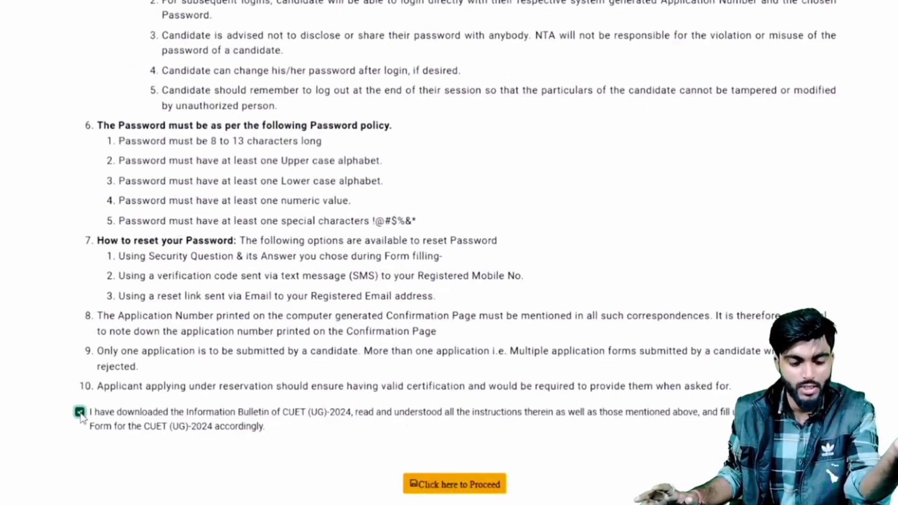
left_click(494, 486)
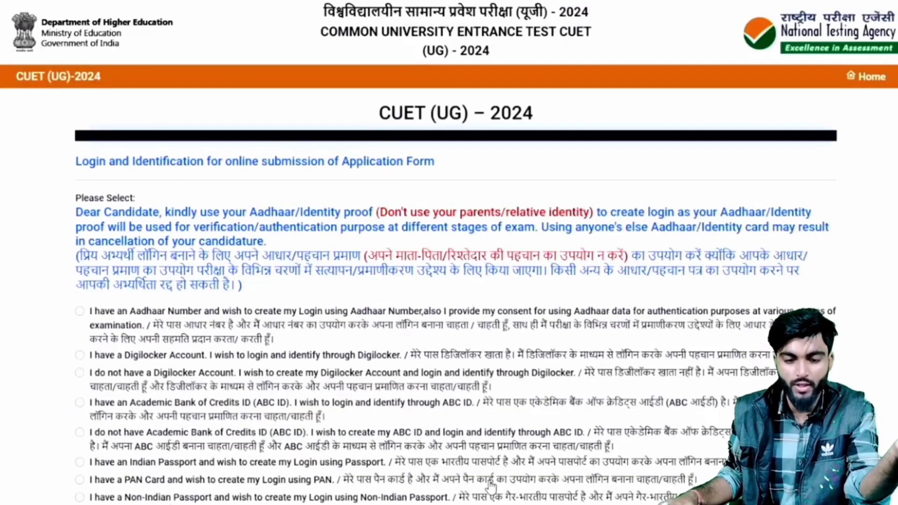
- Select 'I have an Aadhaar Number' and place the cursor in the empty Aadhaar Number field
scroll(293, 296, "down", 3)
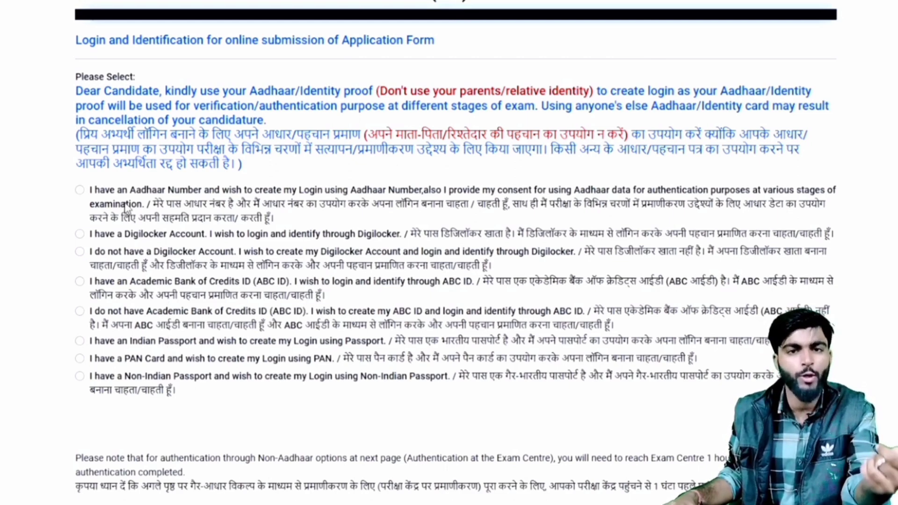
left_click(79, 190)
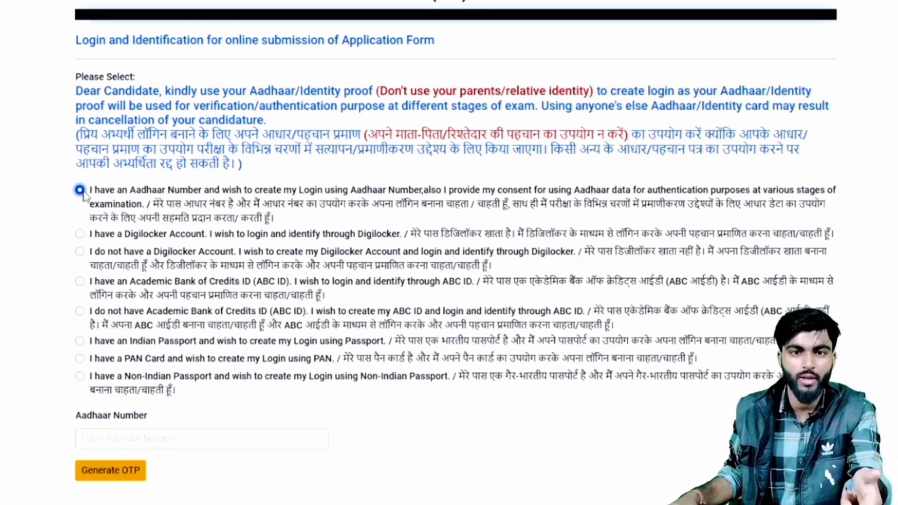
left_click(121, 441)
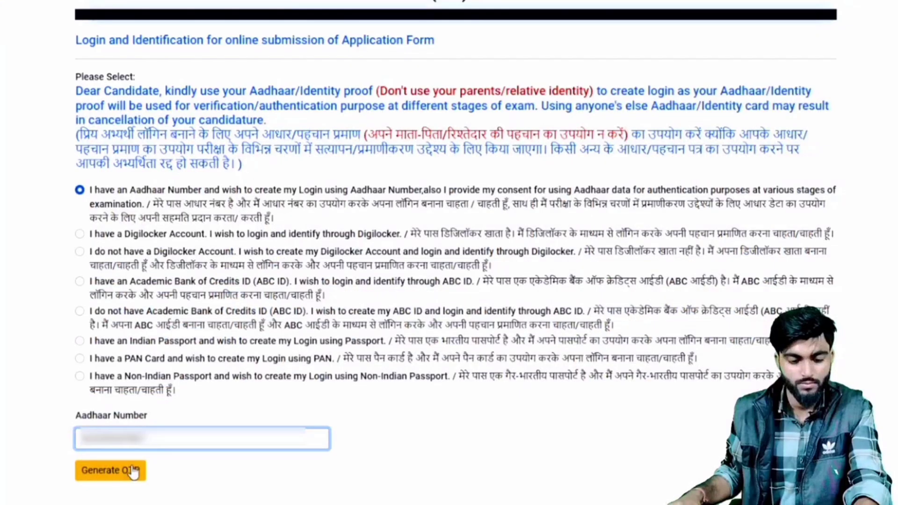
- Generate an OTP for the Aadhaar and enter the received code in the Enter OTP field
left_click(130, 471)
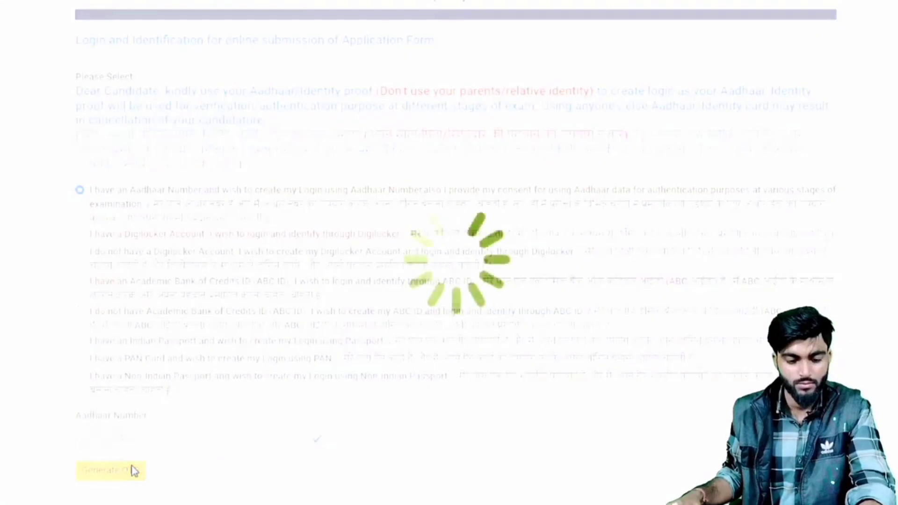
scroll(132, 470, "down", 2)
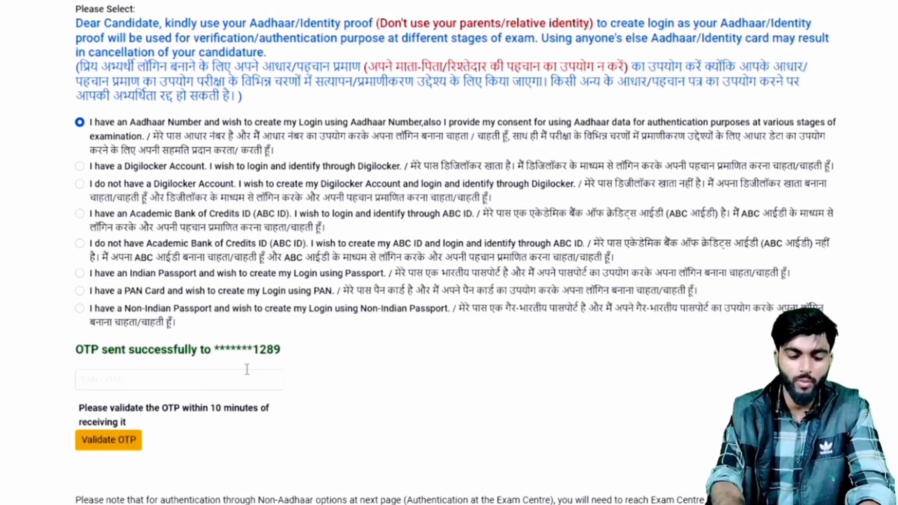
left_click(176, 388)
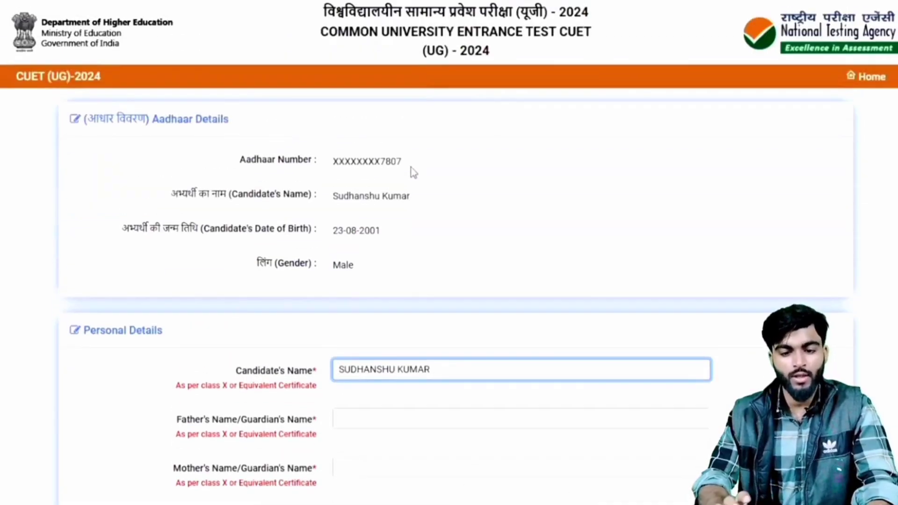
- Enter the father's name and the mother's name in Personal Details
scroll(411, 172, "down", 1)
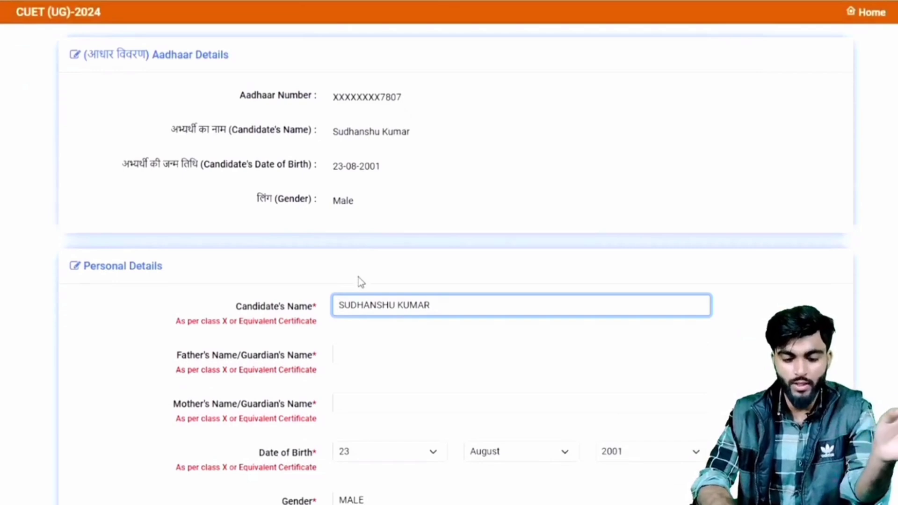
scroll(358, 278, "down", 1)
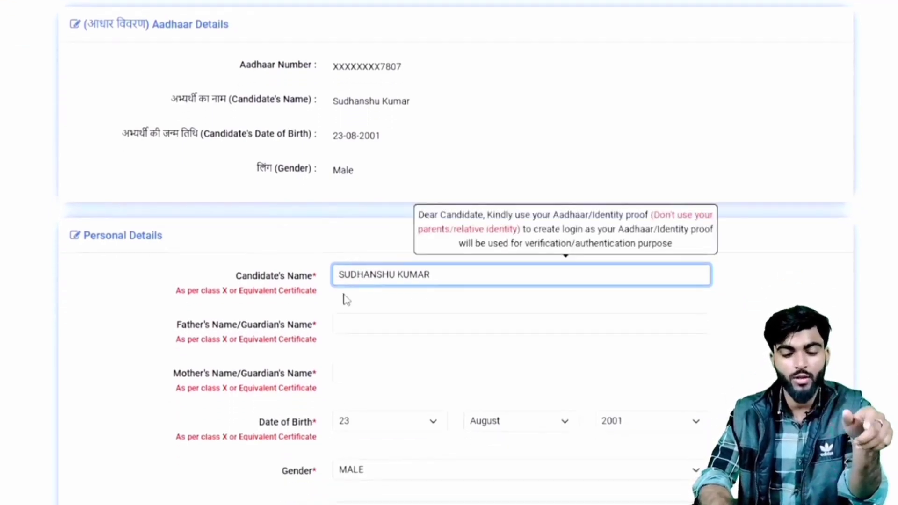
scroll(327, 326, "down", 2)
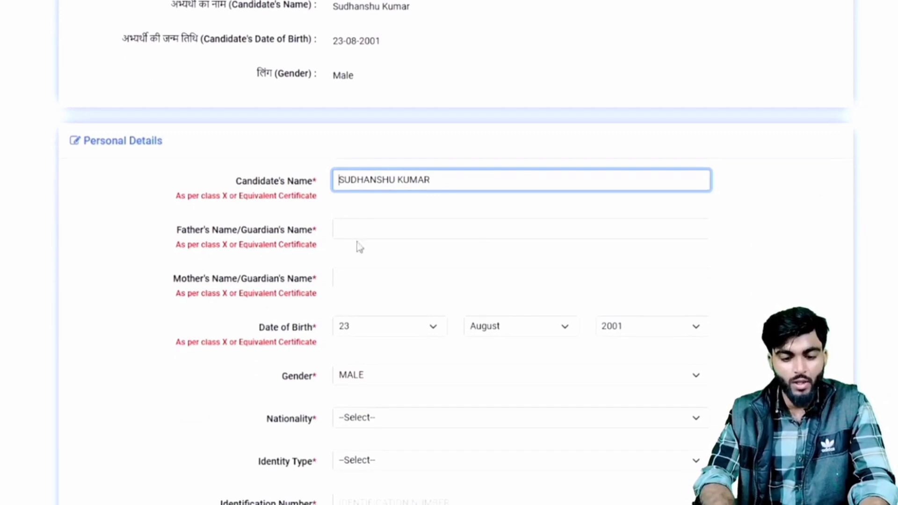
left_click(370, 233)
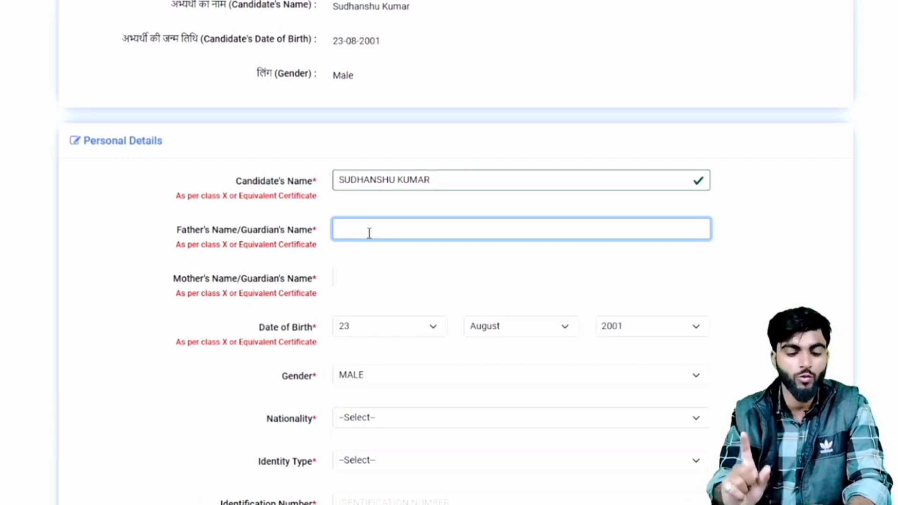
type("K")
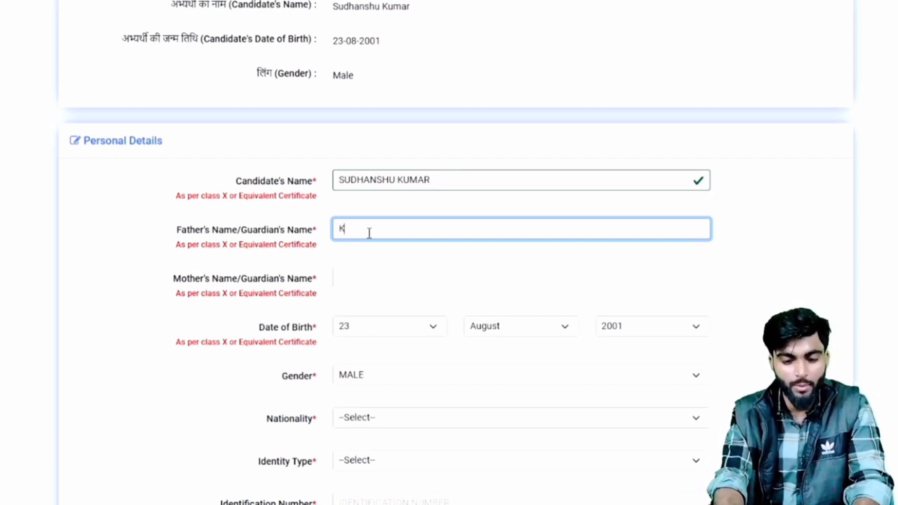
type("UMARINIMOMOININ")
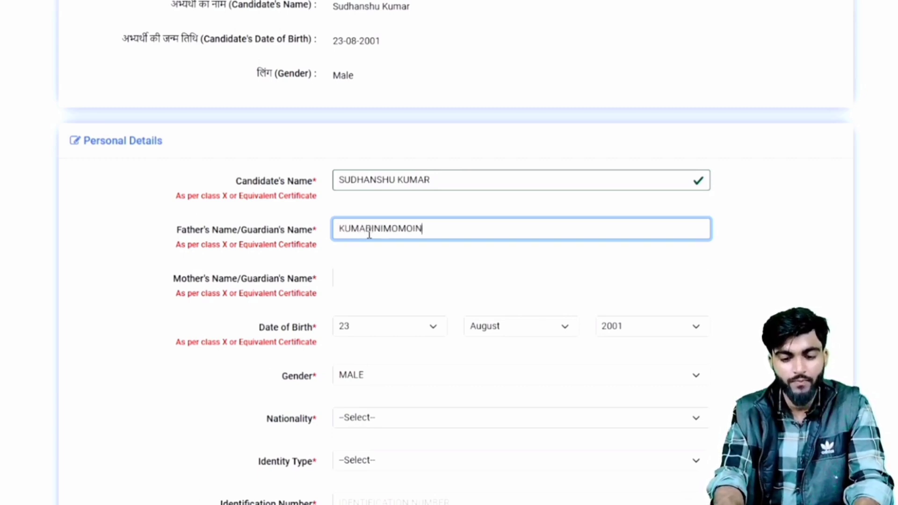
left_click(354, 288)
type("UU")
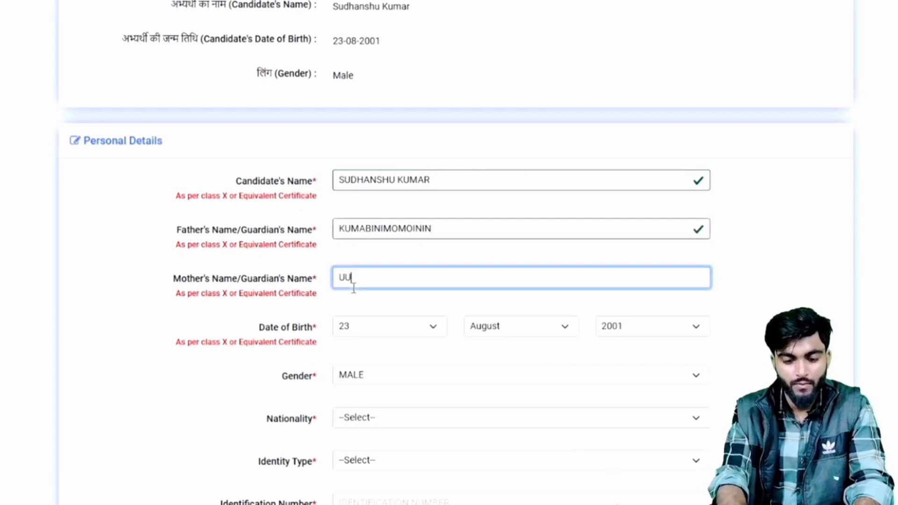
type("INIJ IJOJ")
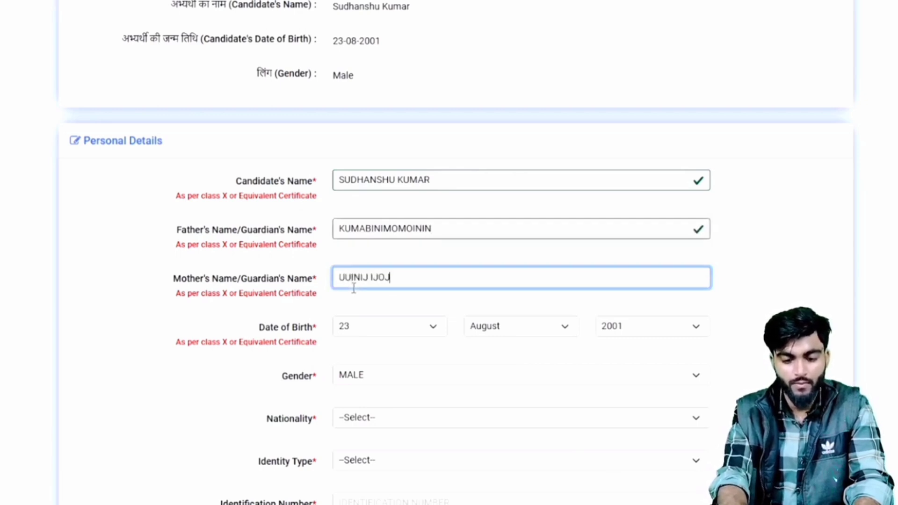
type("N JJJJ")
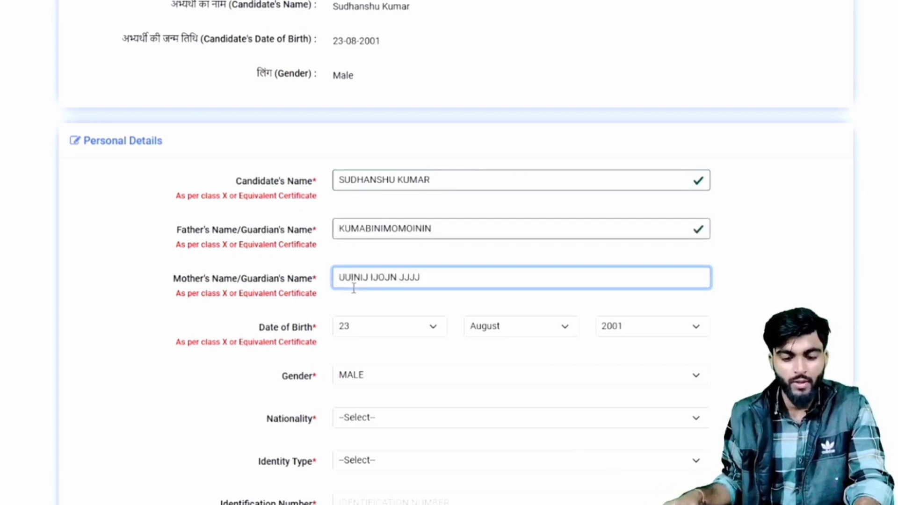
scroll(354, 287, "down", 2)
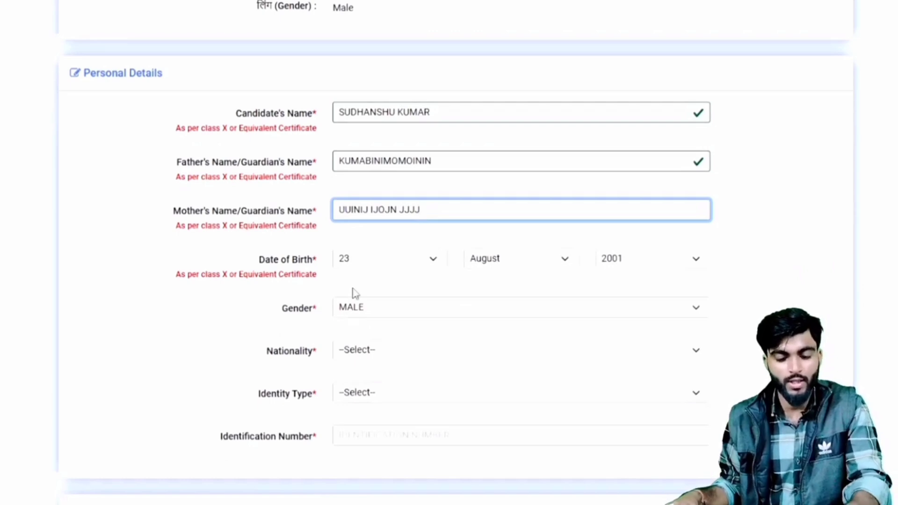
- Set Gender to MALE and Nationality to INDIAN
scroll(363, 325, "down", 3)
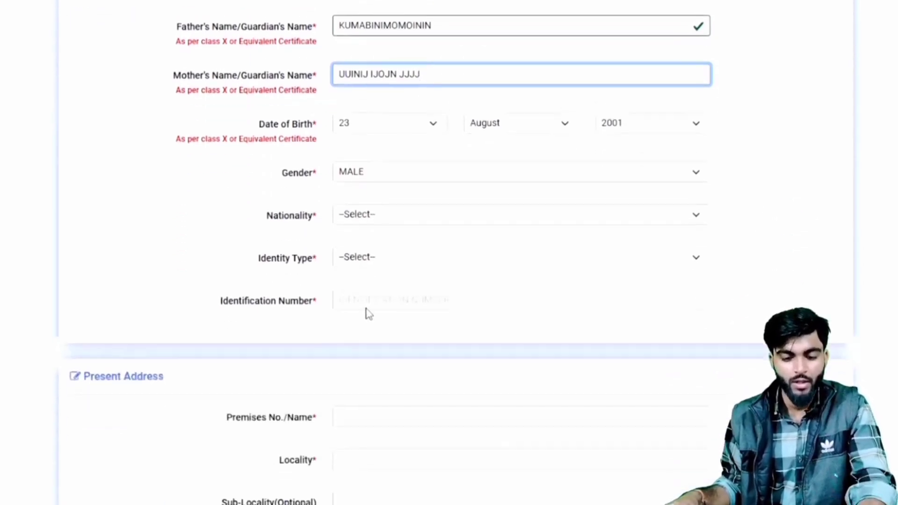
left_click(401, 176)
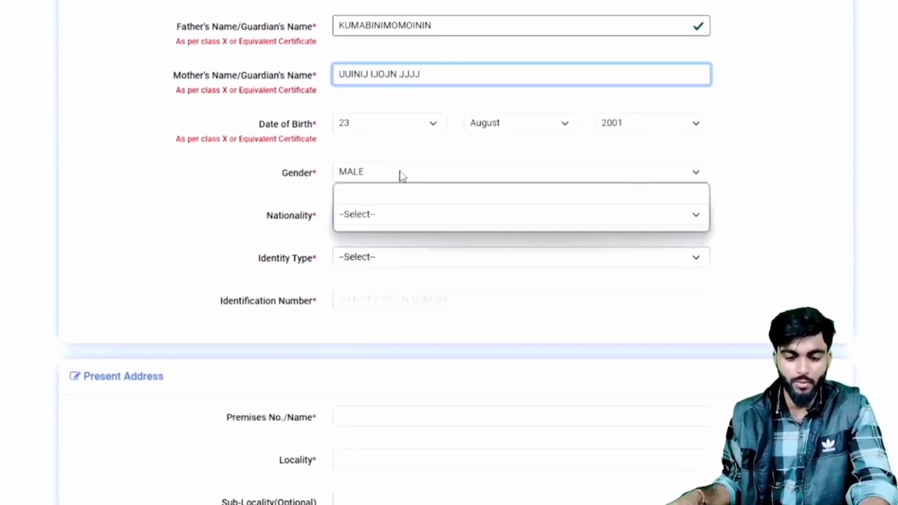
left_click(400, 202)
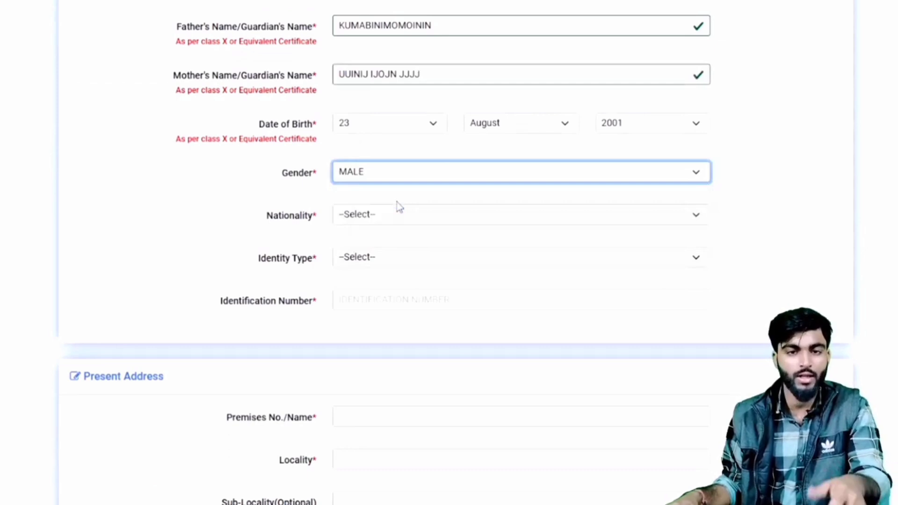
left_click(397, 221)
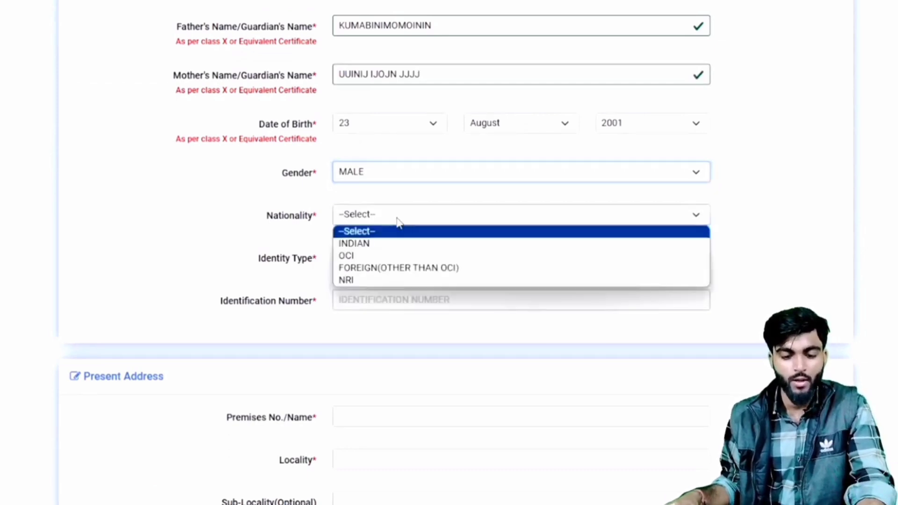
left_click(397, 244)
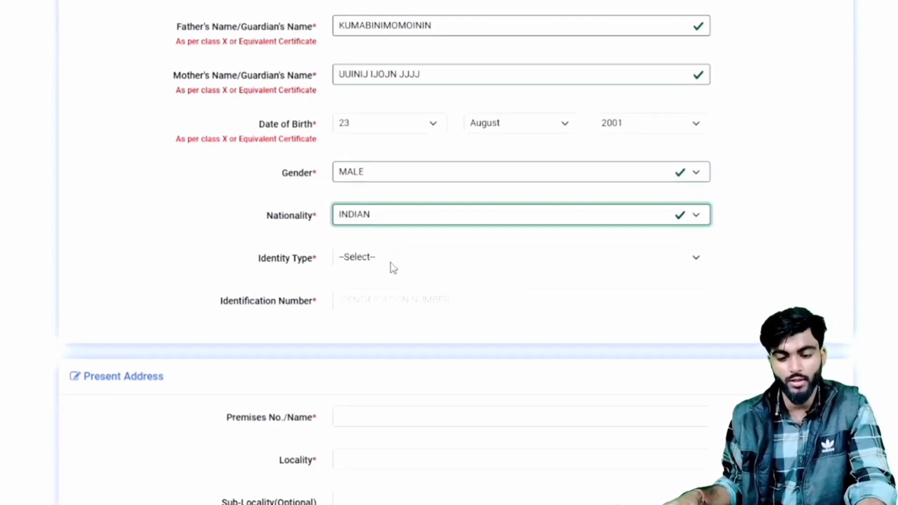
- Choose 'ANY OTHER VALID GOVT IDENTITY WITH PHOTOGRAPH' as Identity Type and start the identification number
left_click(392, 263)
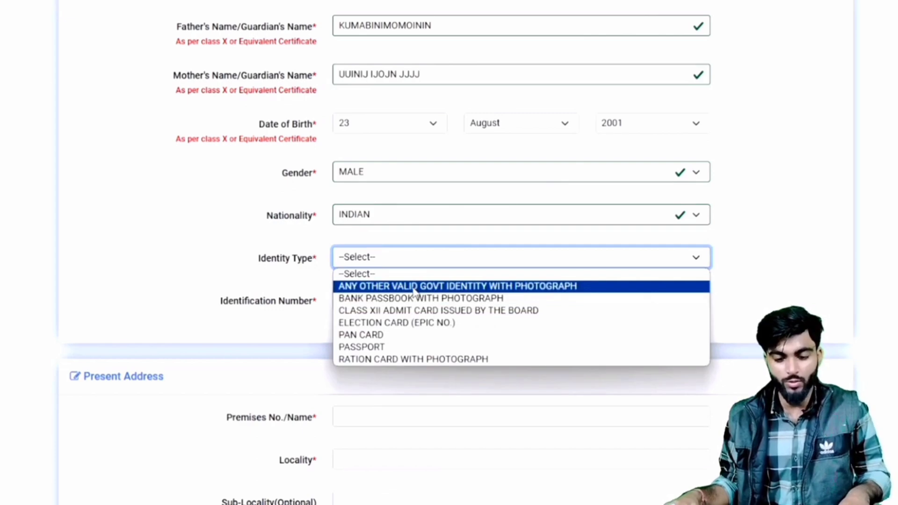
left_click(371, 291)
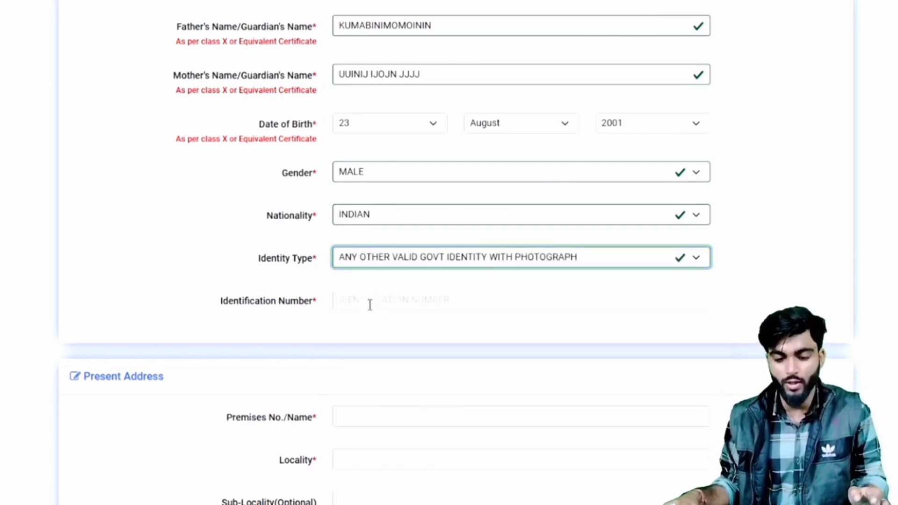
left_click(369, 302)
left_click(384, 260)
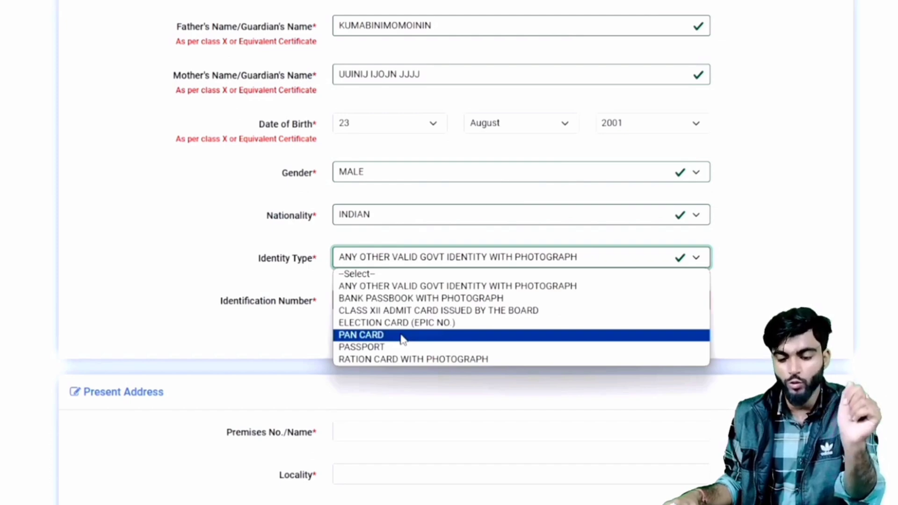
left_click(311, 369)
left_click(369, 304)
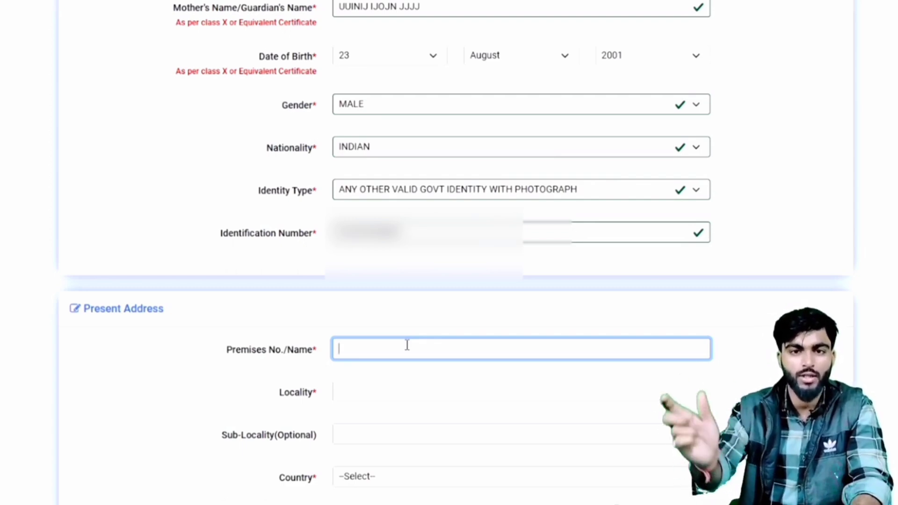
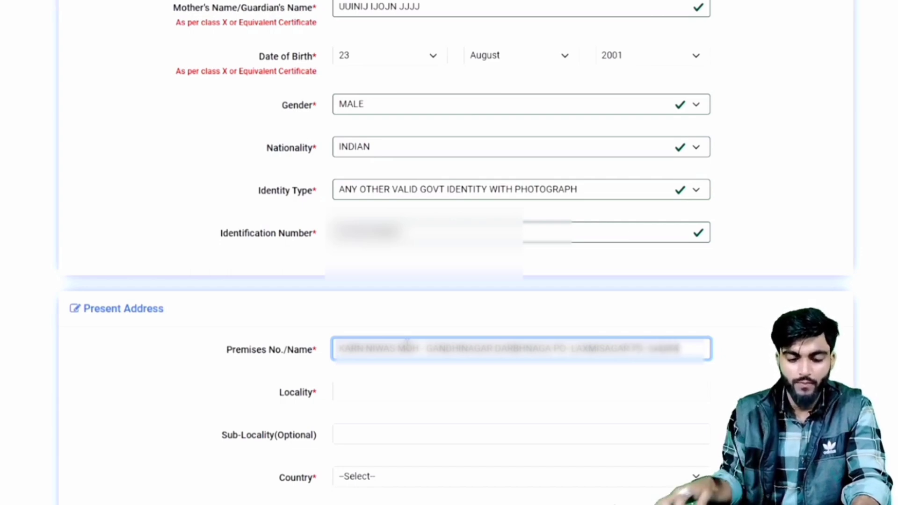
- Fill in the Locality field with the locality name and ward number
left_click(377, 392)
type("GANDHI")
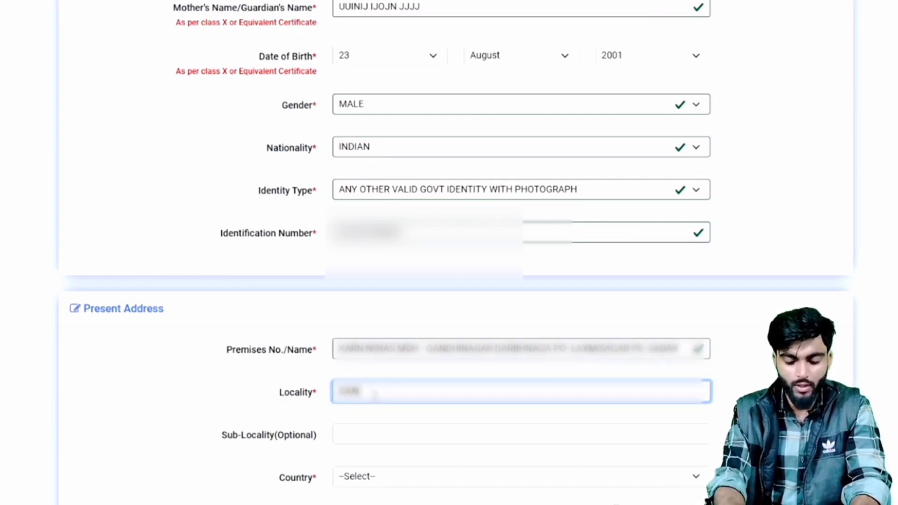
type("NAGAR")
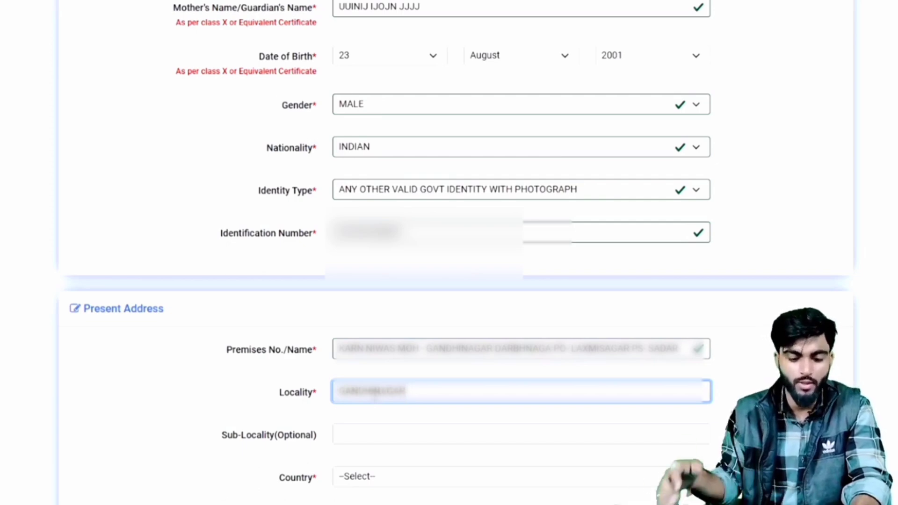
scroll(374, 394, "down", 1)
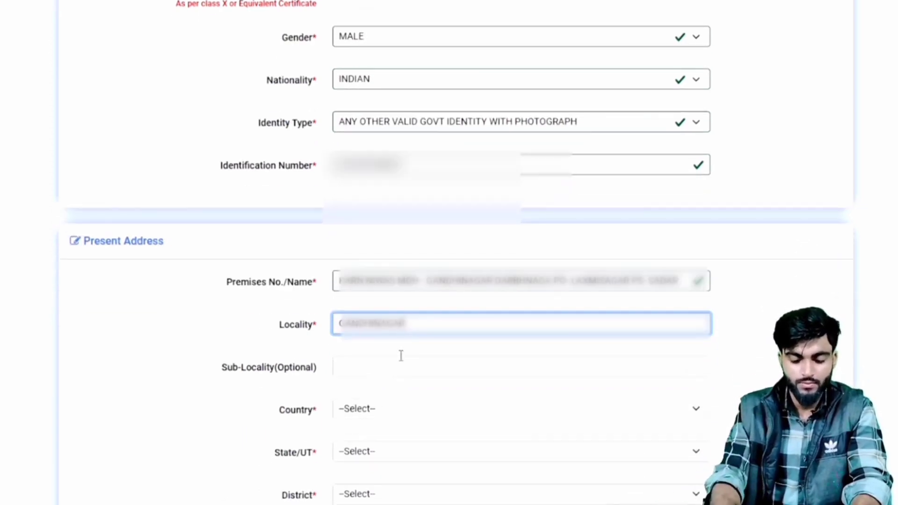
type("WARD NO 13")
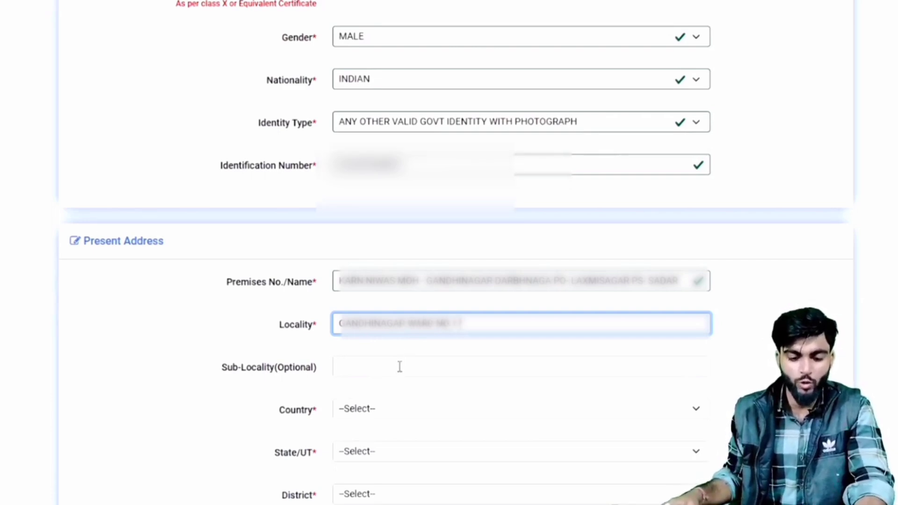
scroll(400, 367, "down", 1)
- Set the present address country INDIA, state BIHAR and district Darbhanga
left_click(403, 345)
scroll(402, 209, "down", 5)
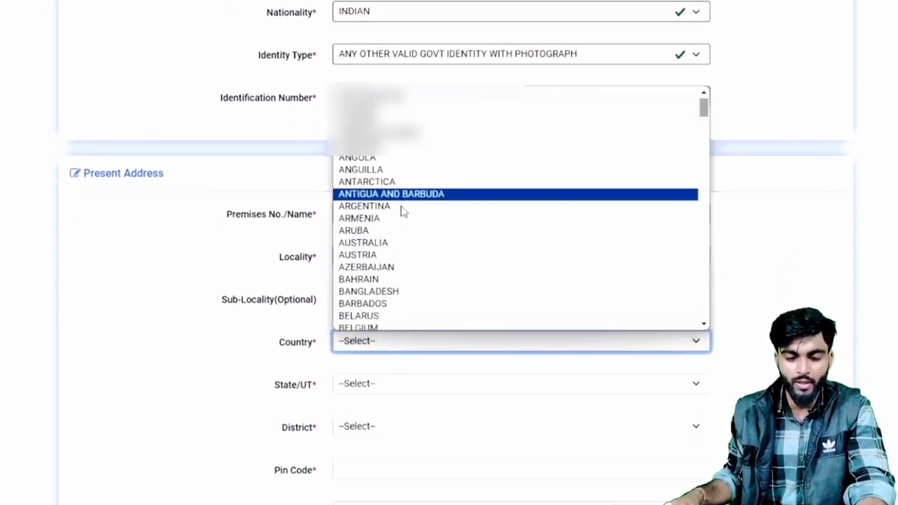
scroll(408, 248, "down", 10)
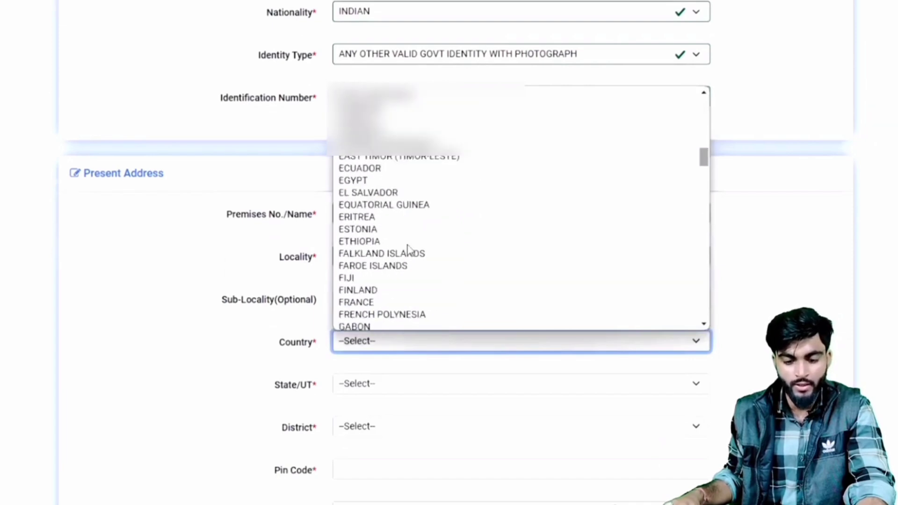
scroll(407, 249, "down", 4)
scroll(407, 248, "down", 2)
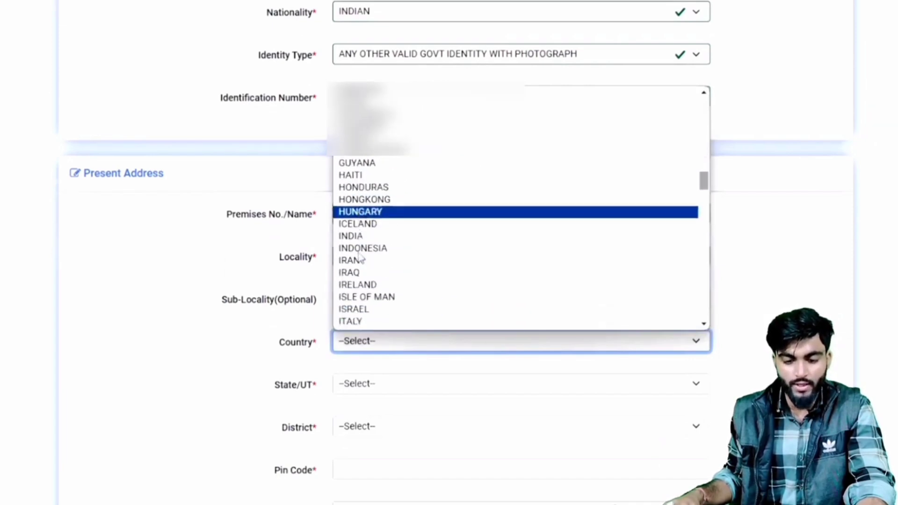
left_click(376, 207)
left_click(375, 383)
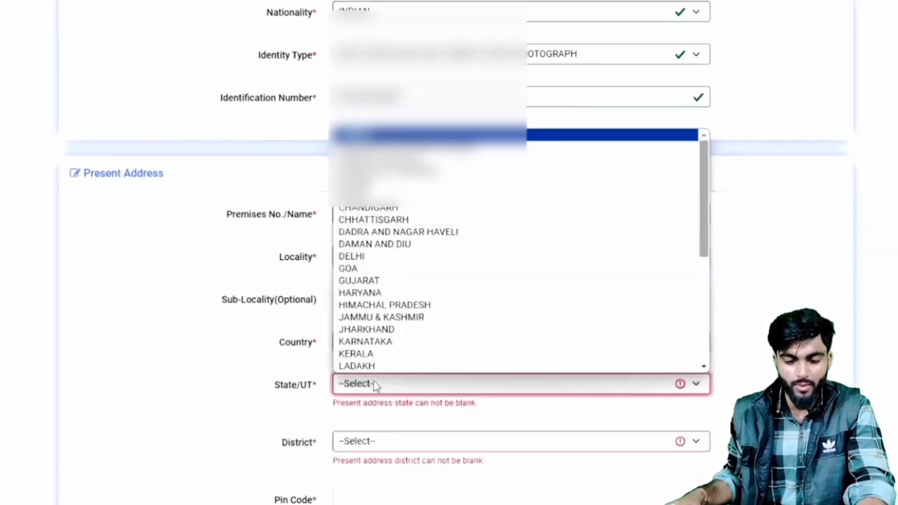
left_click(395, 195)
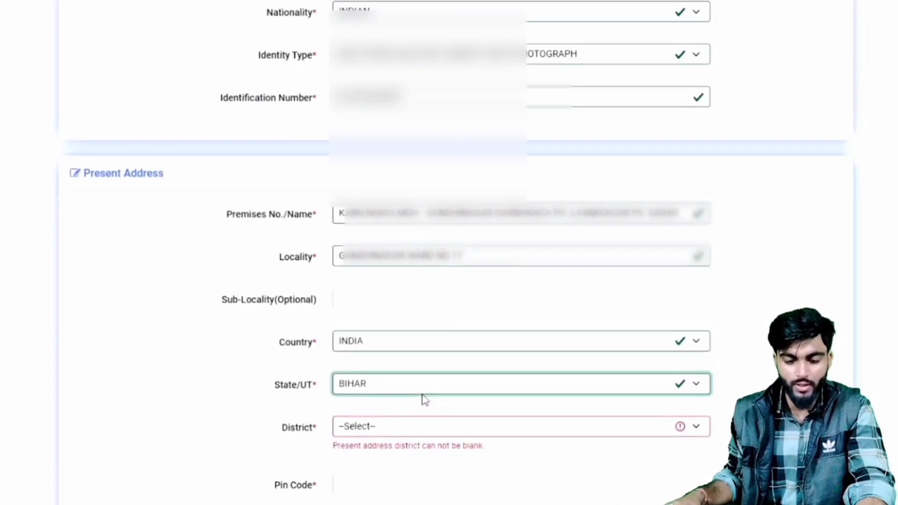
scroll(423, 400, "down", 1)
scroll(424, 400, "down", 2)
left_click(397, 294)
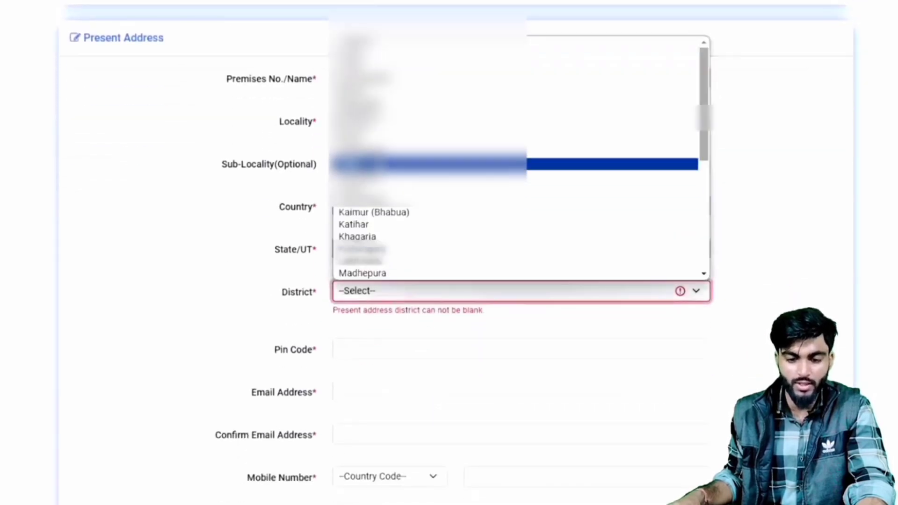
left_click(381, 153)
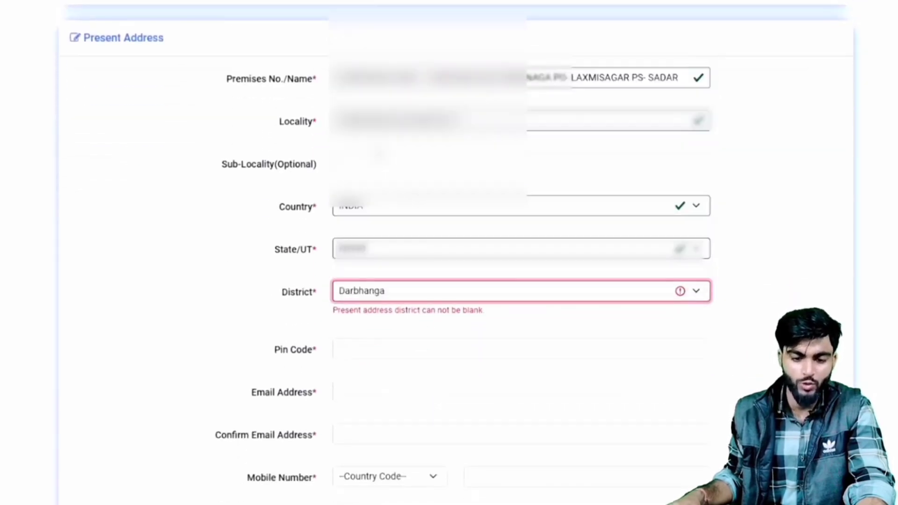
- Enter the address PIN code and move to the Email Address field
left_click(401, 342)
type("8")
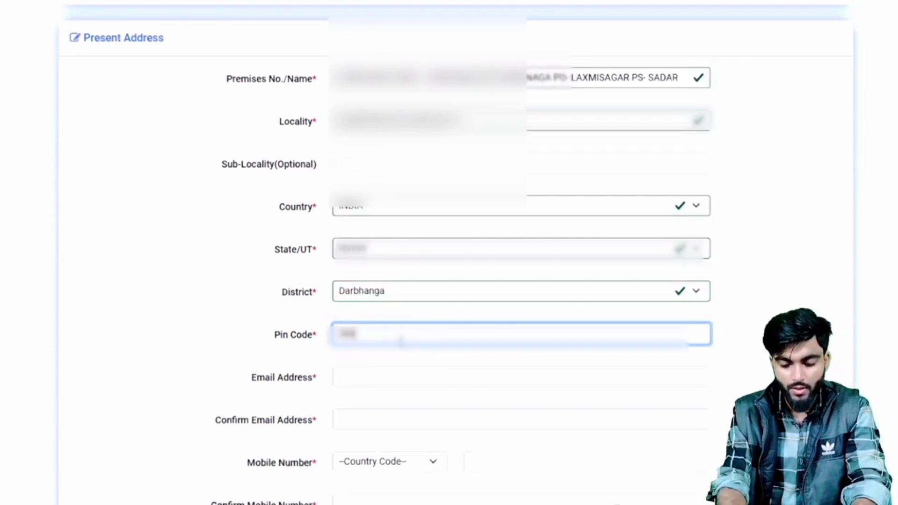
scroll(401, 343, "down", 2)
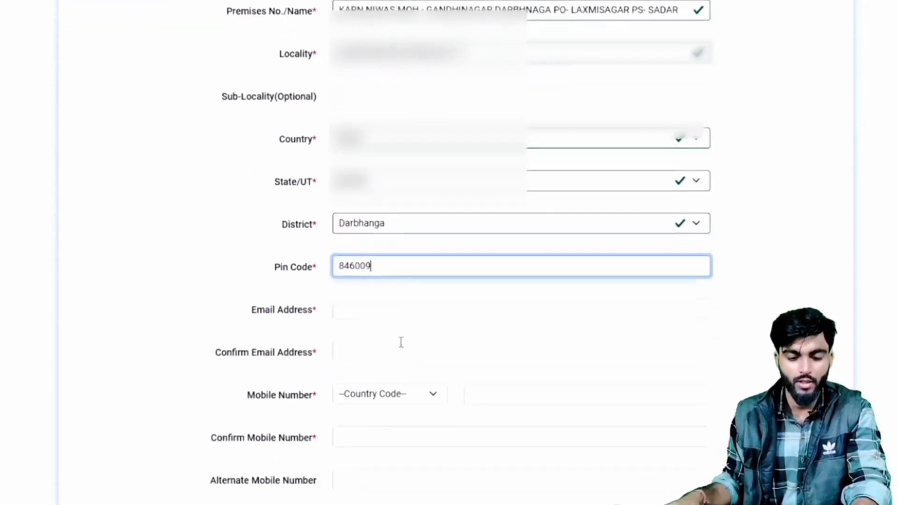
left_click(377, 313)
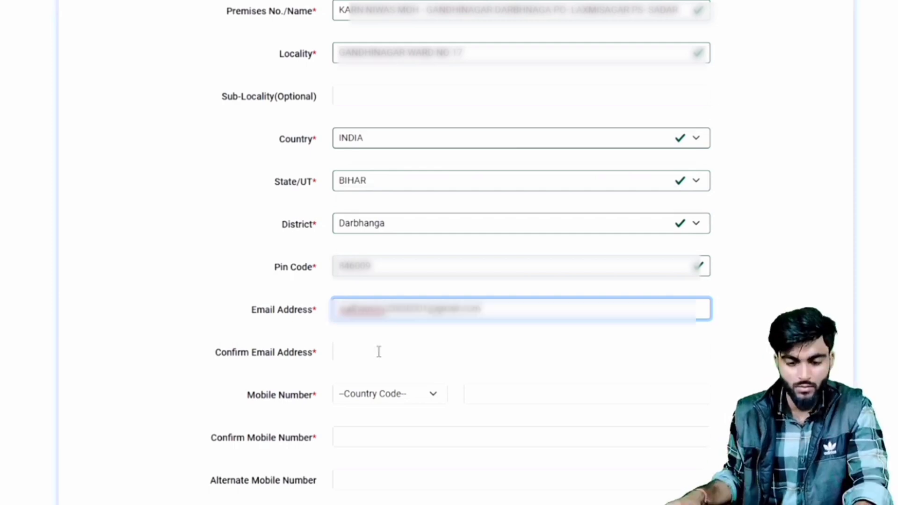
- Confirm the e-mail address, choose country code +91, and enter and confirm the mobile number
left_click(376, 351)
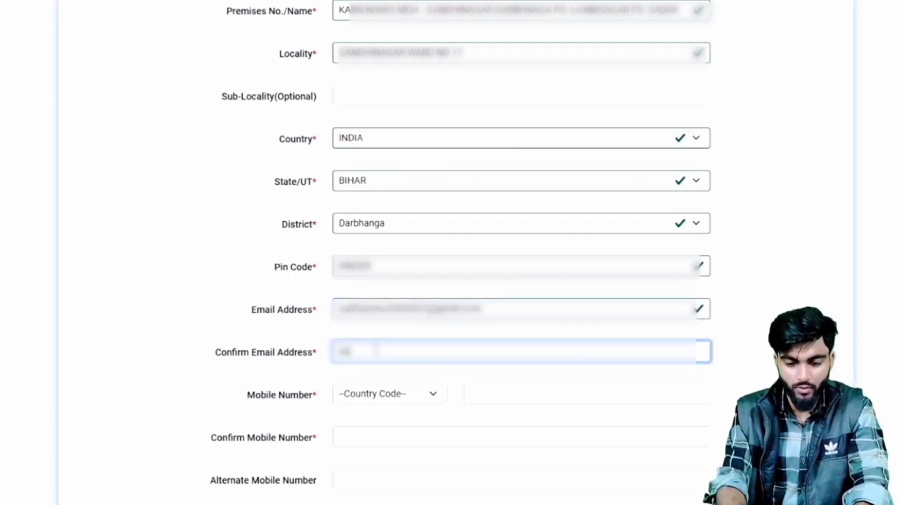
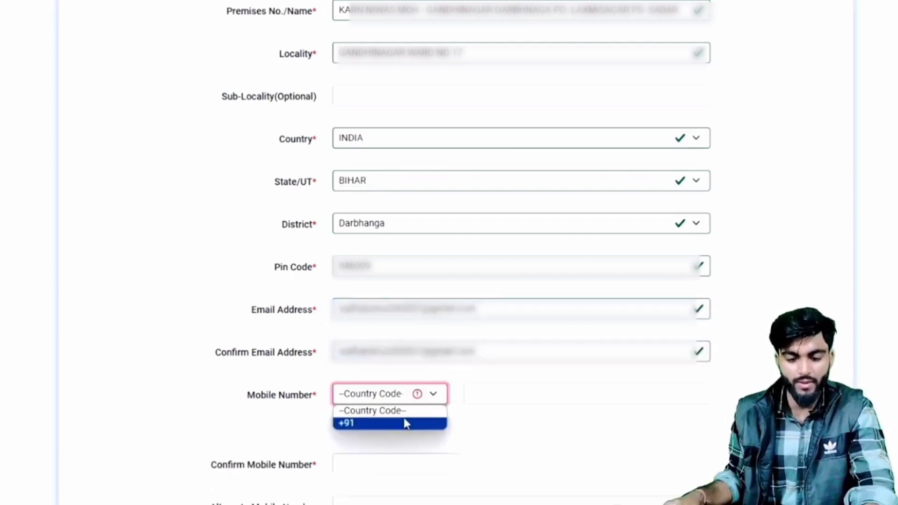
left_click(401, 423)
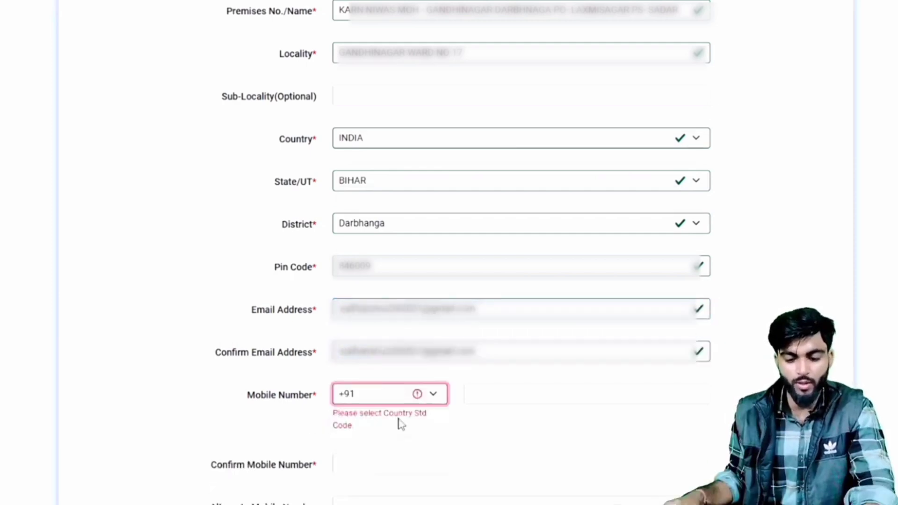
left_click(487, 394)
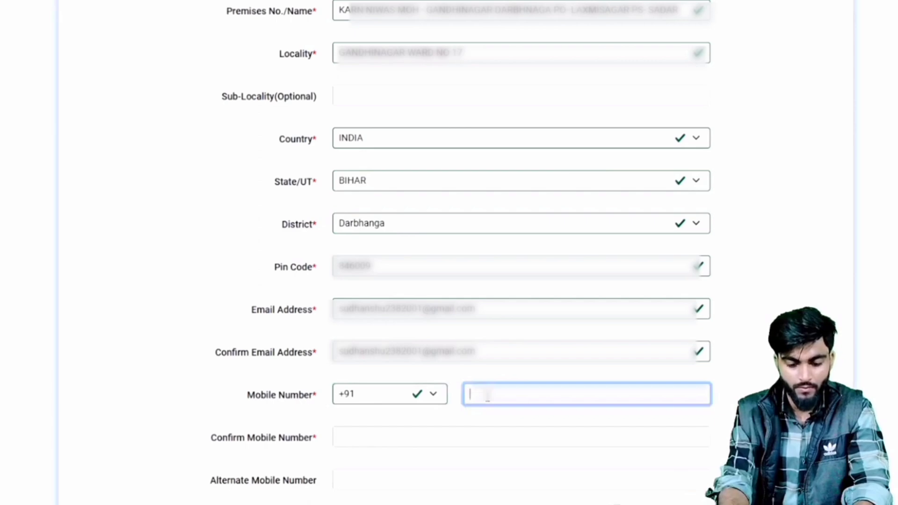
type("930")
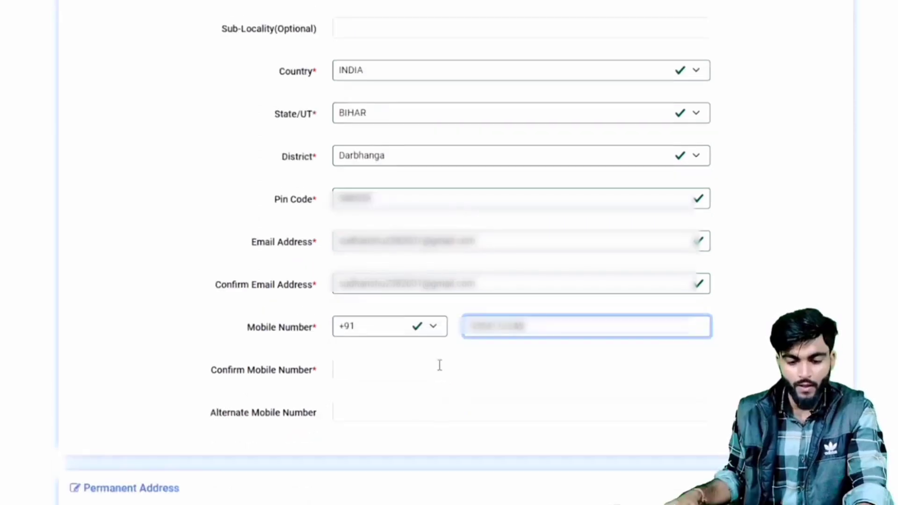
left_click(439, 365)
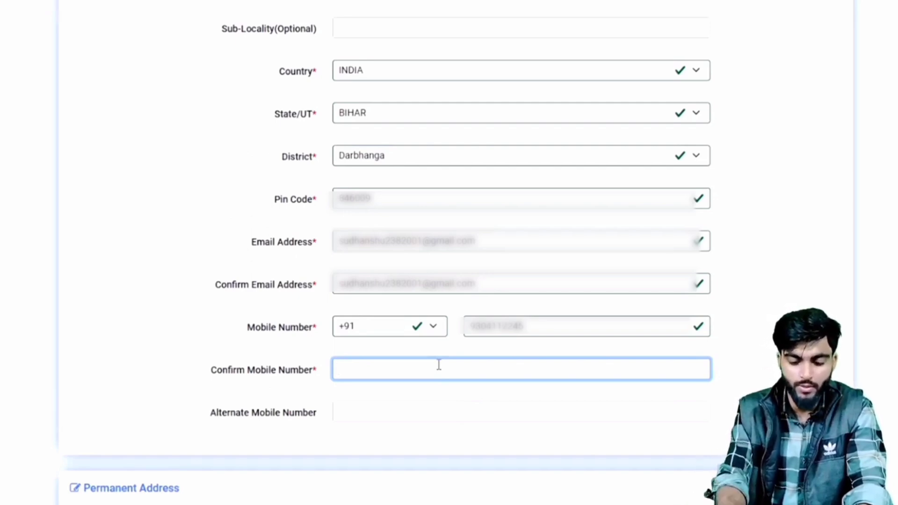
type("930")
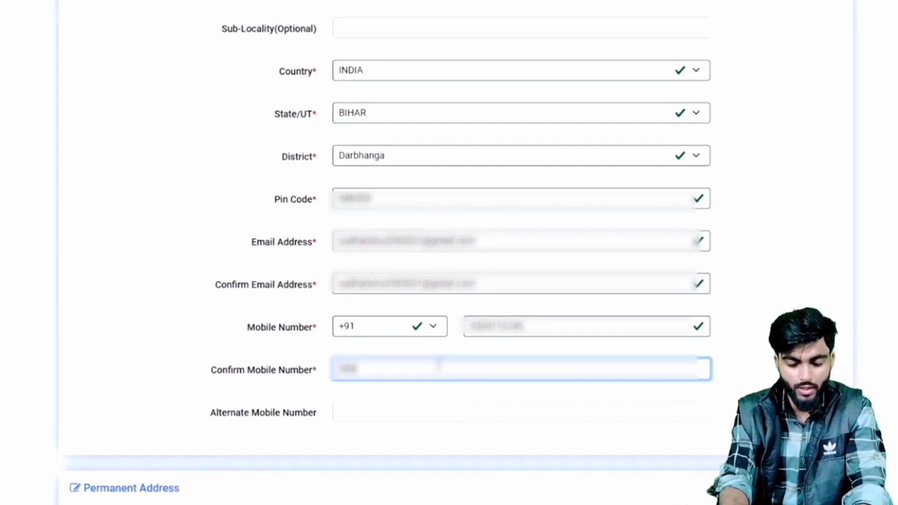
type("4")
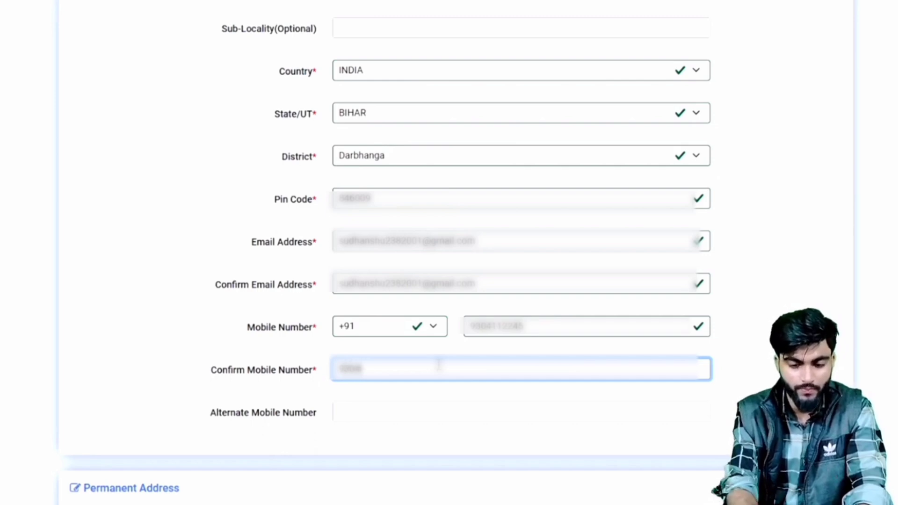
- Tick 'Same as present address' so the permanent address copies the present one
scroll(368, 423, "down", 5)
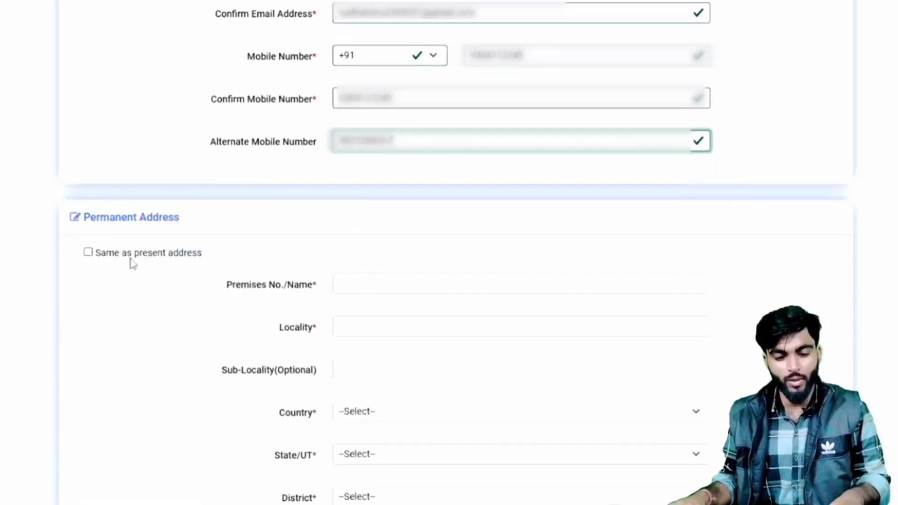
left_click(88, 253)
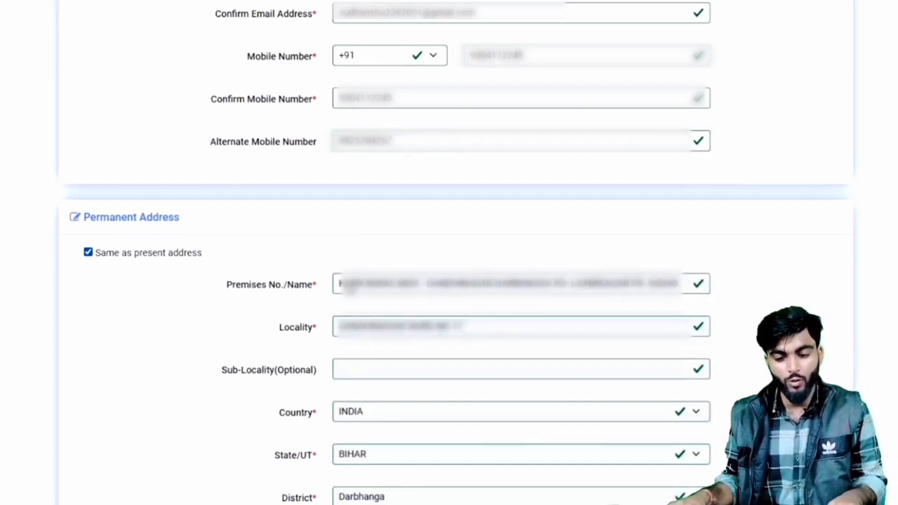
left_click(88, 253)
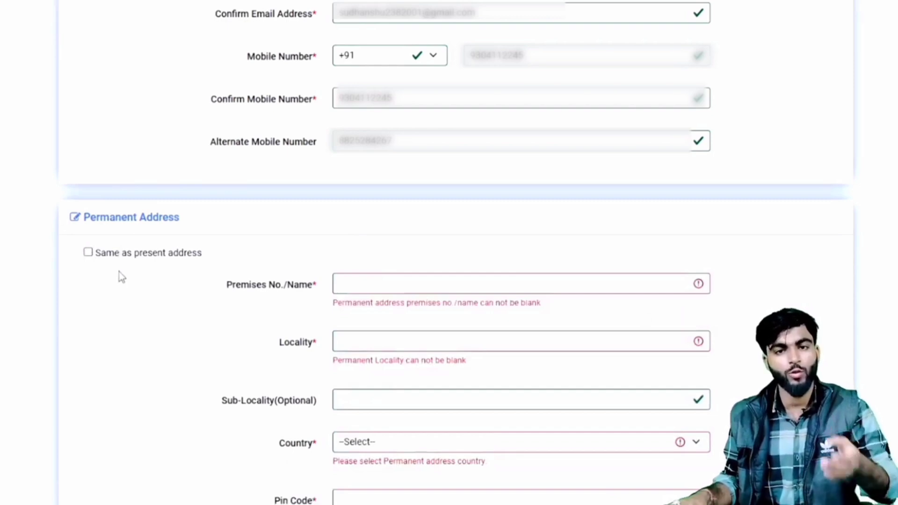
scroll(253, 373, "down", 1)
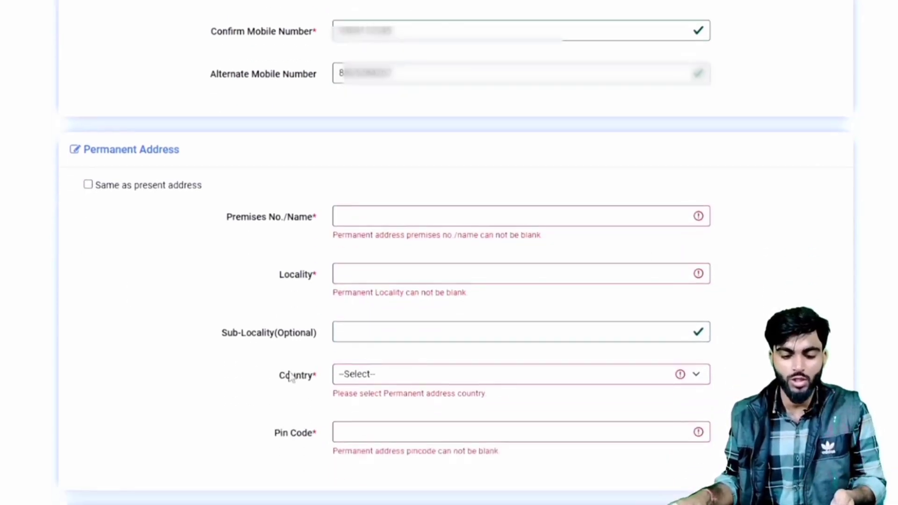
left_click(88, 185)
scroll(181, 251, "down", 7)
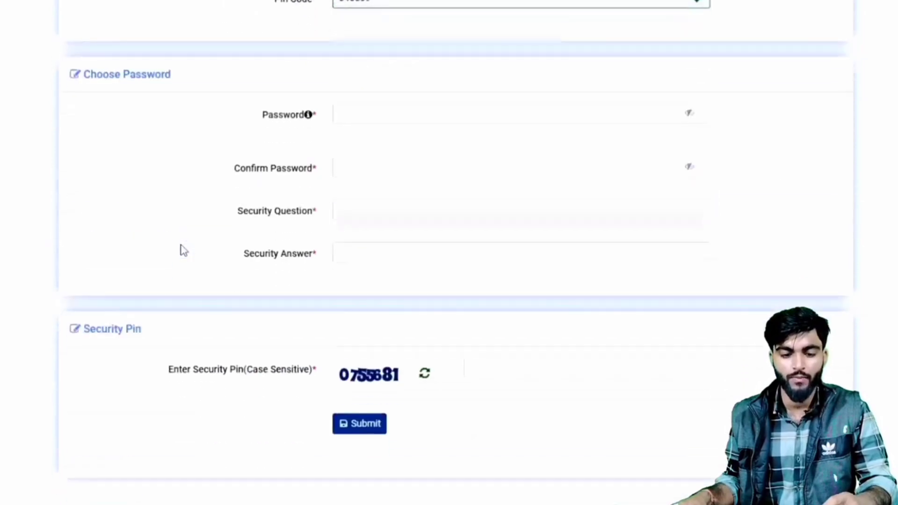
- Confirm the password and set the security question WHAT IS YOUR BIRTH CITY? with its answer
mouse_move(375, 116)
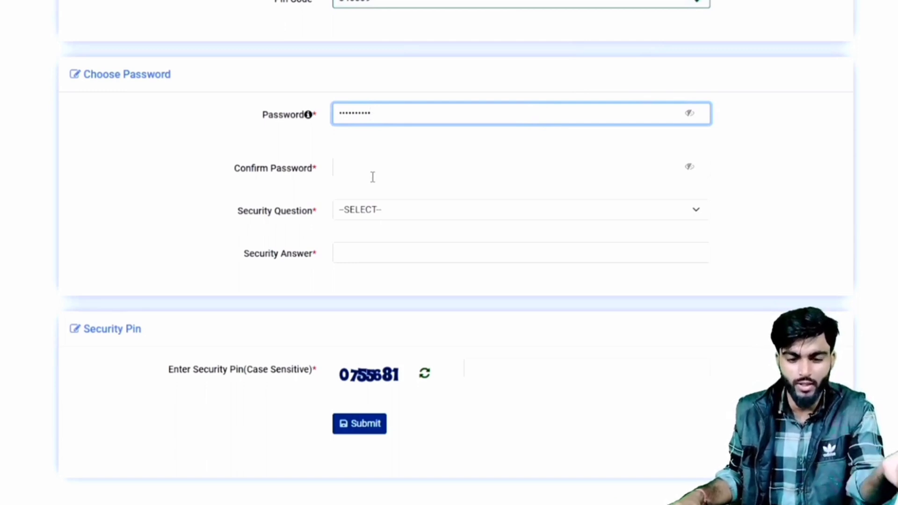
left_click(373, 177)
key("ctrl+v")
left_click(363, 210)
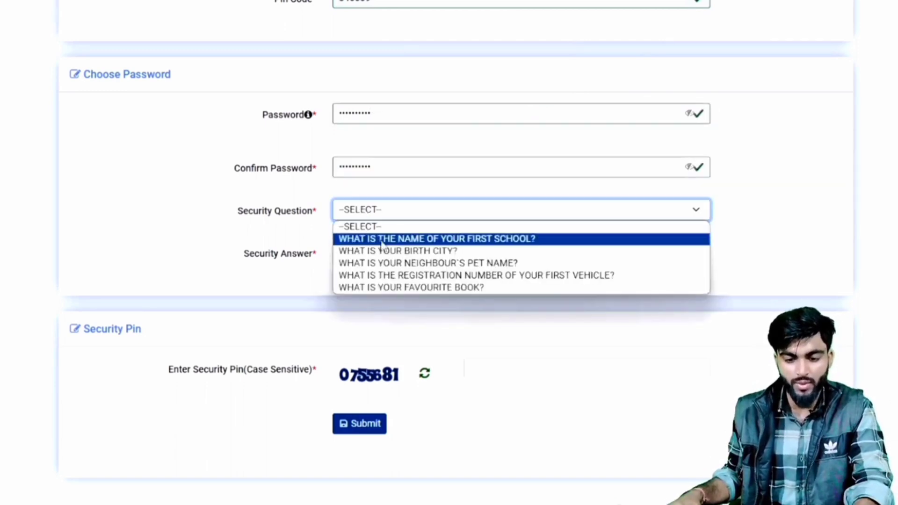
left_click(395, 252)
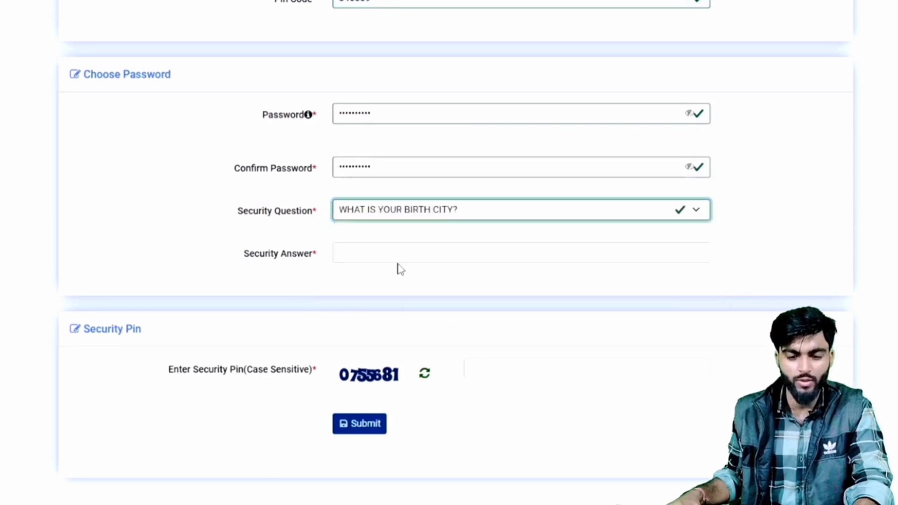
left_click(424, 254)
type("S")
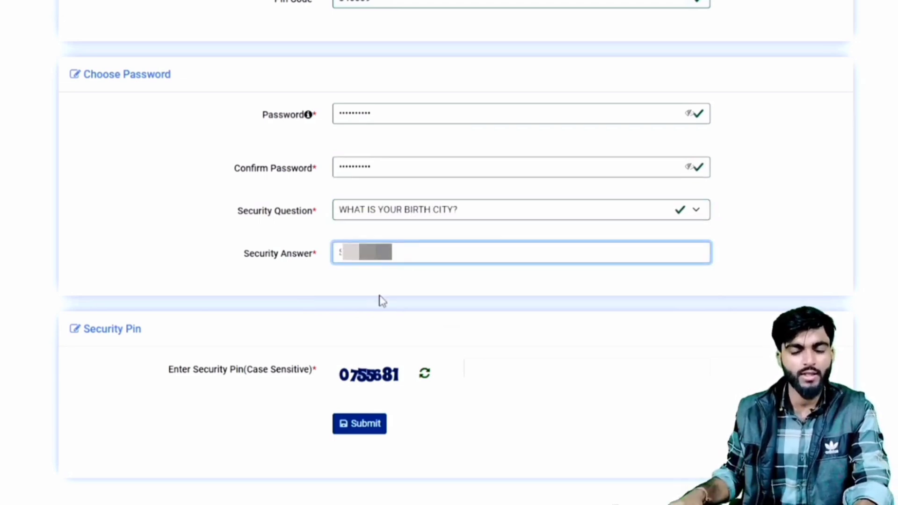
left_click(380, 296)
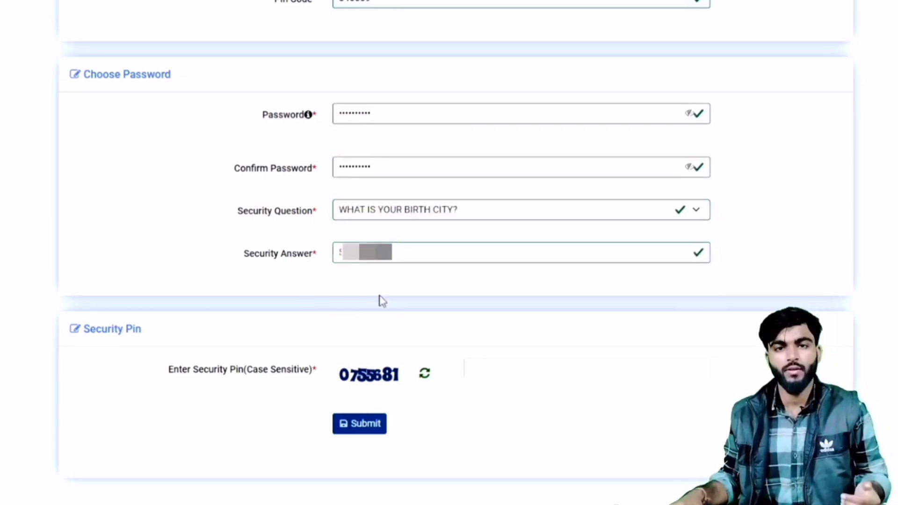
- Enter the displayed security pin and submit the registration form for review
left_click(505, 368)
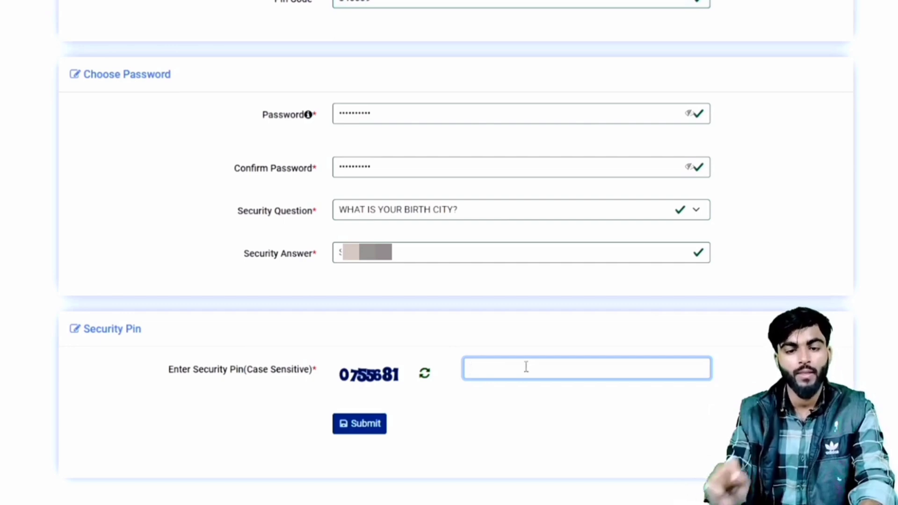
type("0755681")
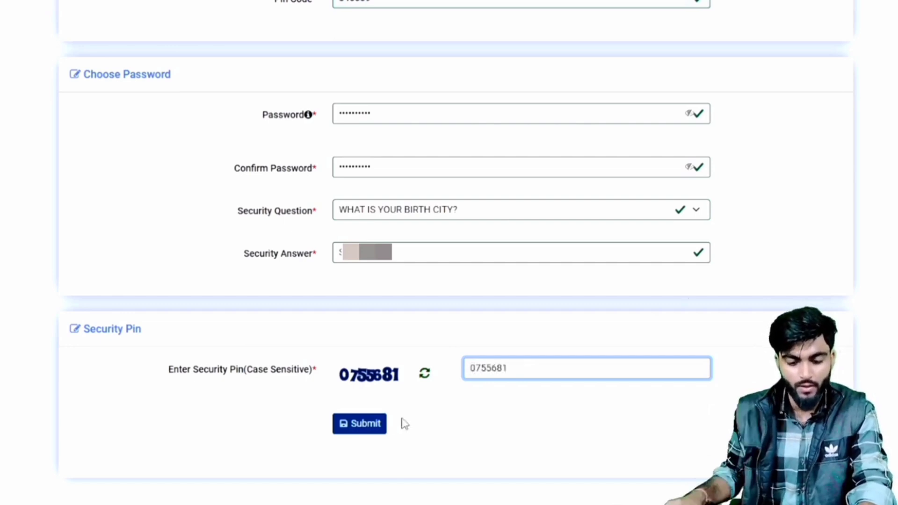
left_click(373, 430)
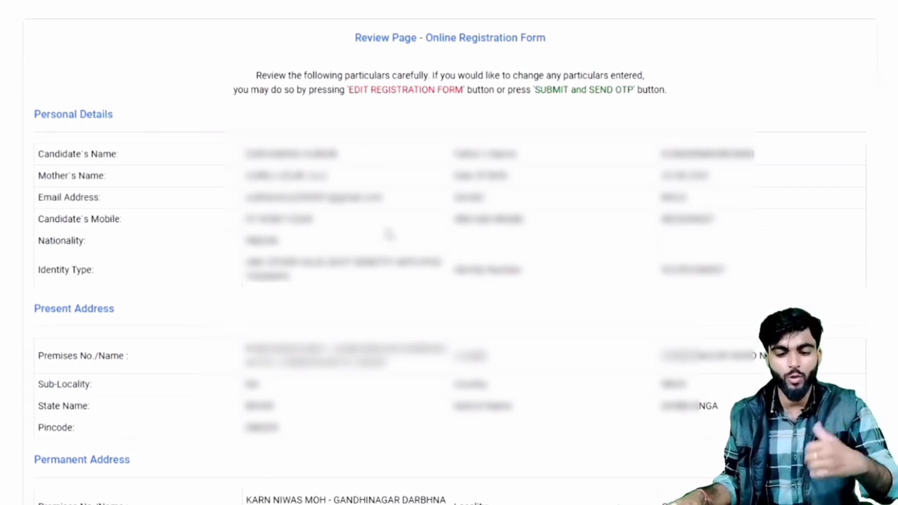
- Mark all eight particulars verified, from Candidate Name through Address
scroll(388, 234, "down", 3)
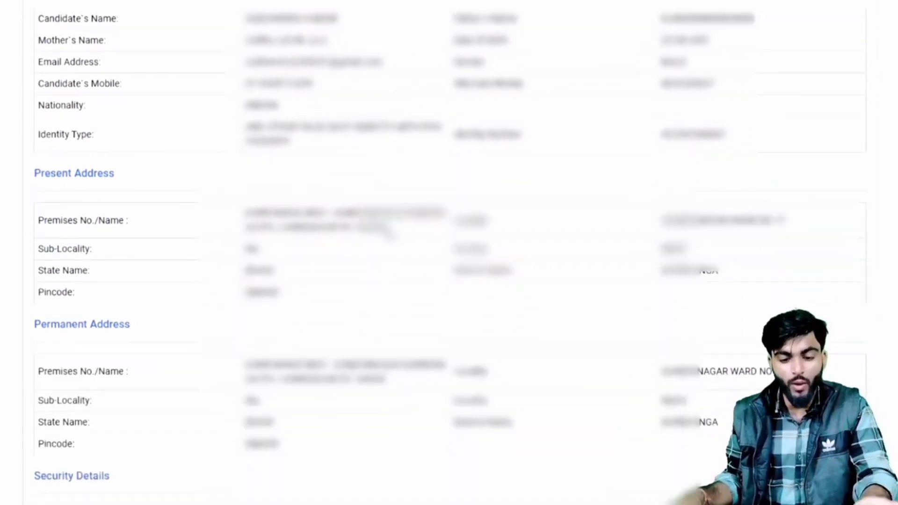
scroll(388, 234, "down", 4)
scroll(387, 237, "down", 2)
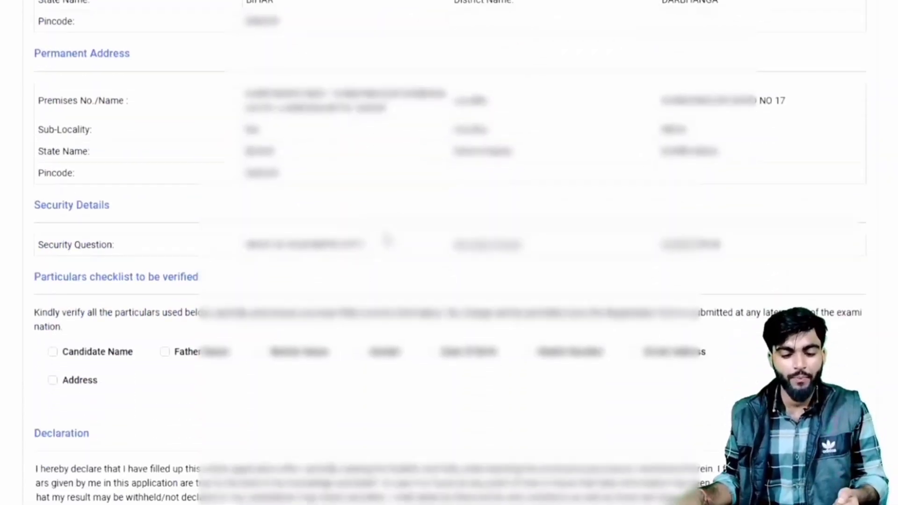
left_click(53, 352)
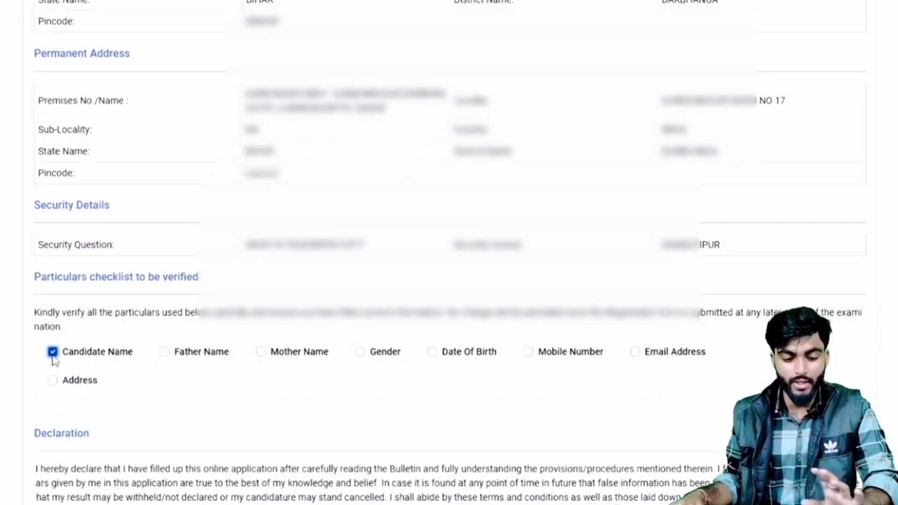
left_click(164, 352)
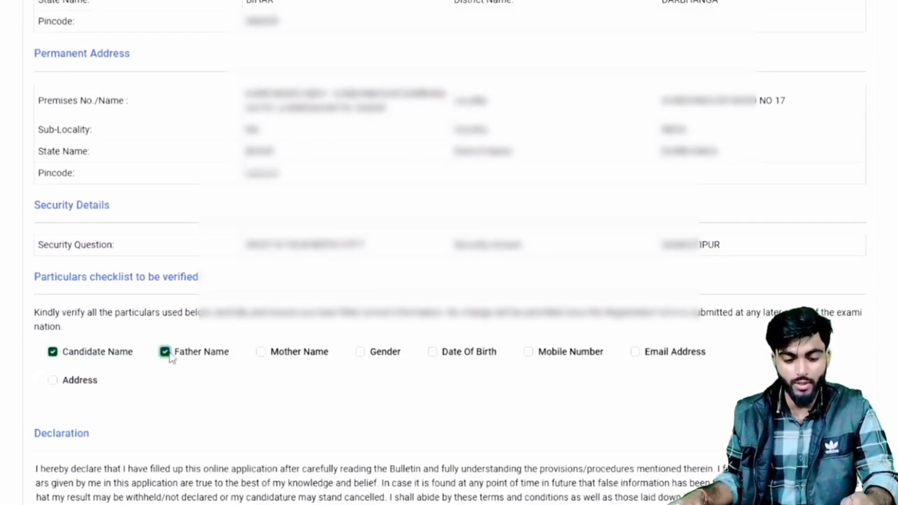
left_click(273, 356)
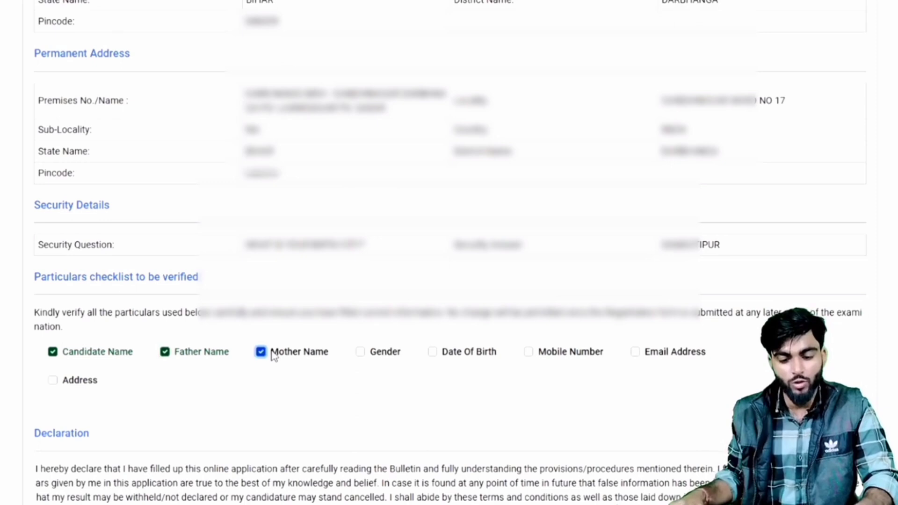
left_click(361, 354)
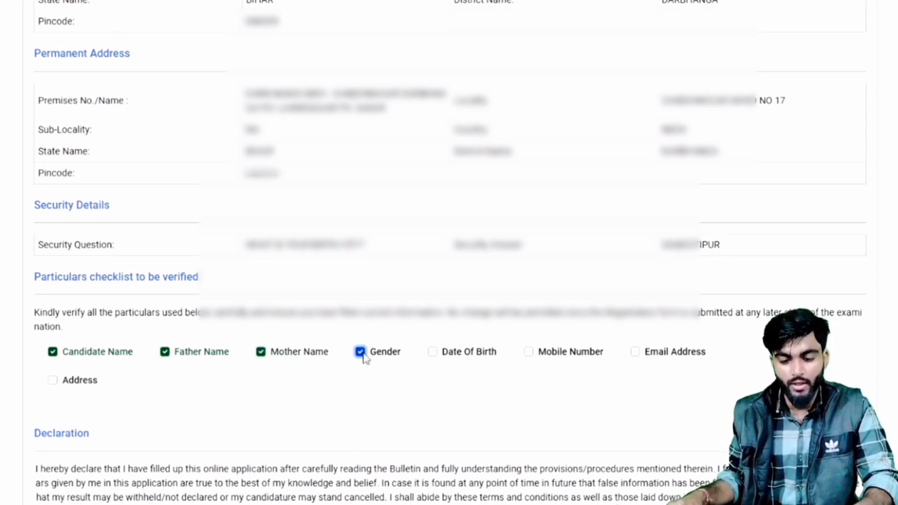
left_click(434, 354)
left_click(529, 352)
left_click(637, 354)
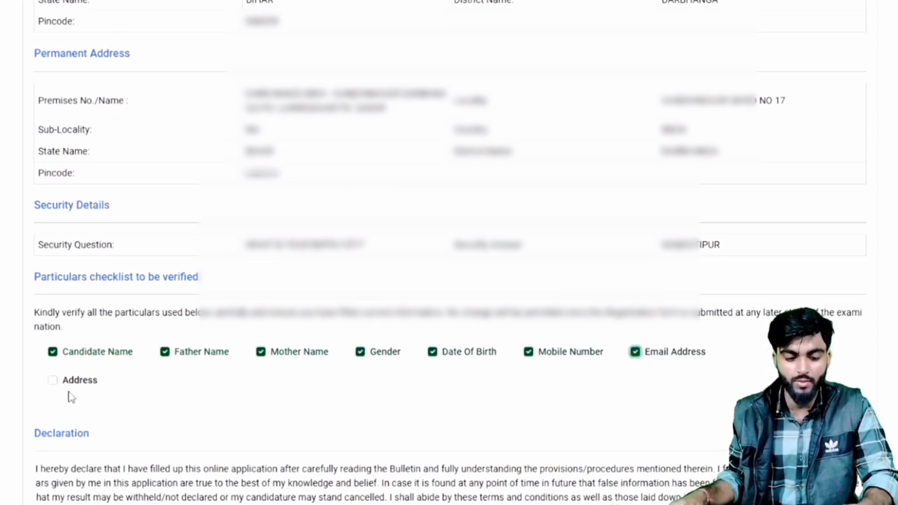
left_click(53, 381)
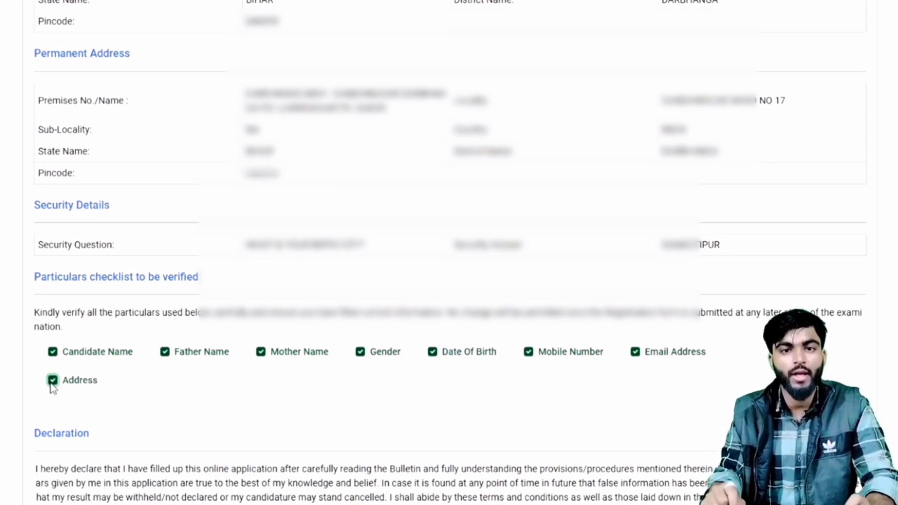
- Tick I Agree on the declaration at the bottom of the Review Page
scroll(52, 388, "down", 1)
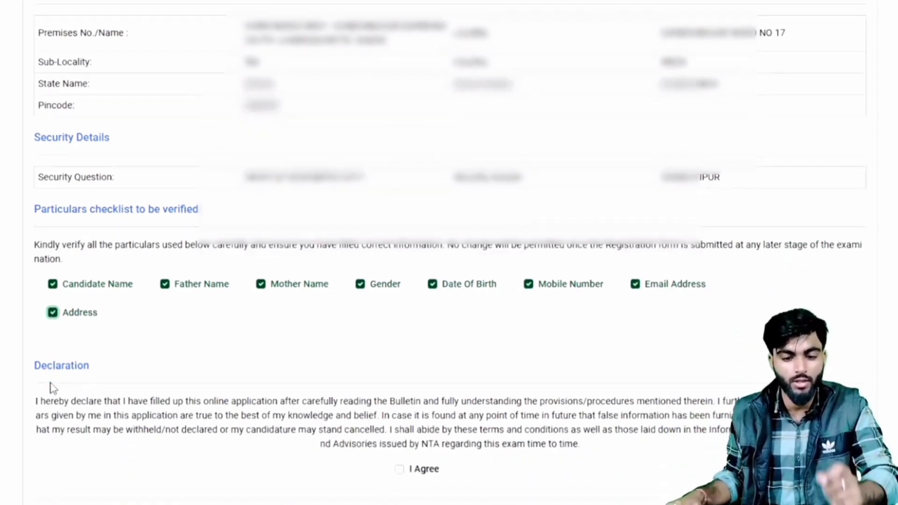
scroll(53, 388, "down", 1)
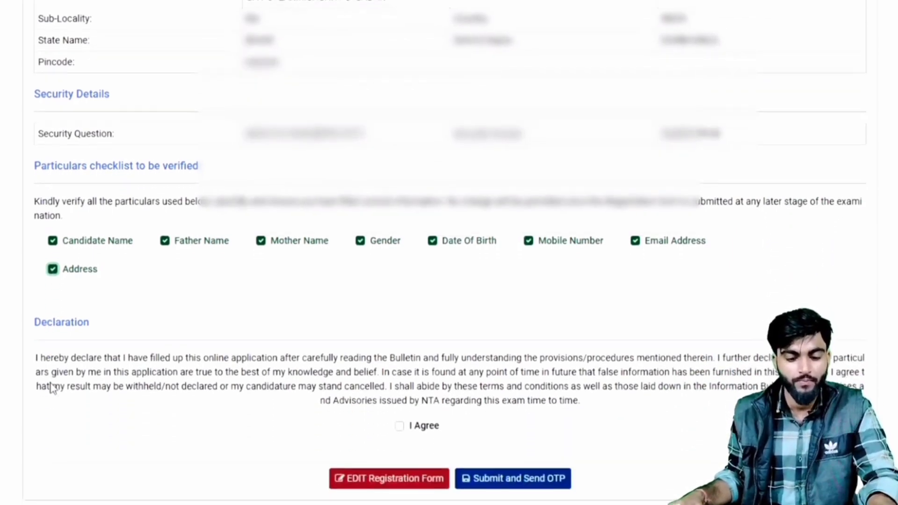
left_click(400, 427)
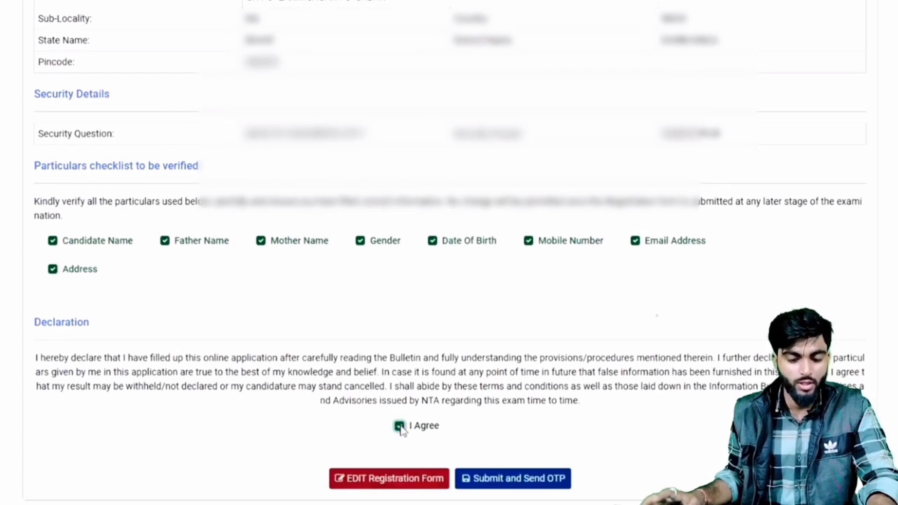
- Submit the registration with Send OTP, confirm Yes, and acknowledge the OTP-emailed notice
left_click(511, 480)
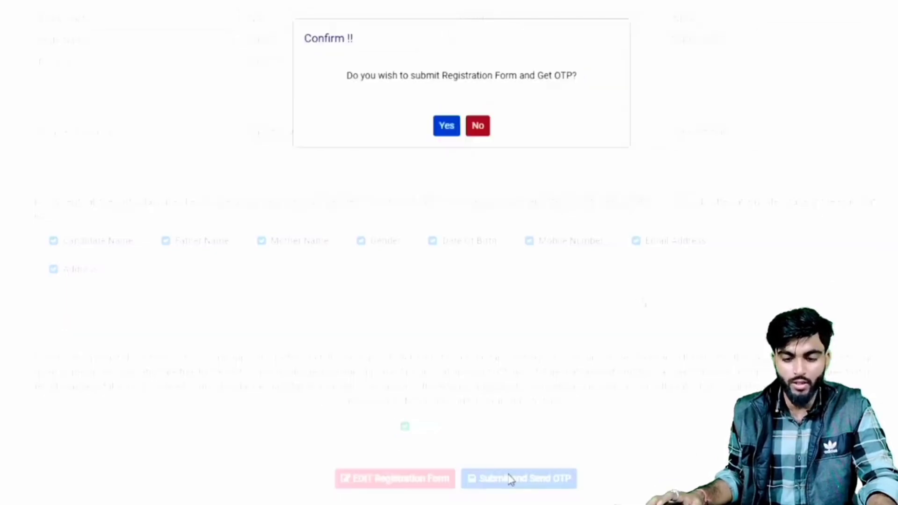
left_click(451, 132)
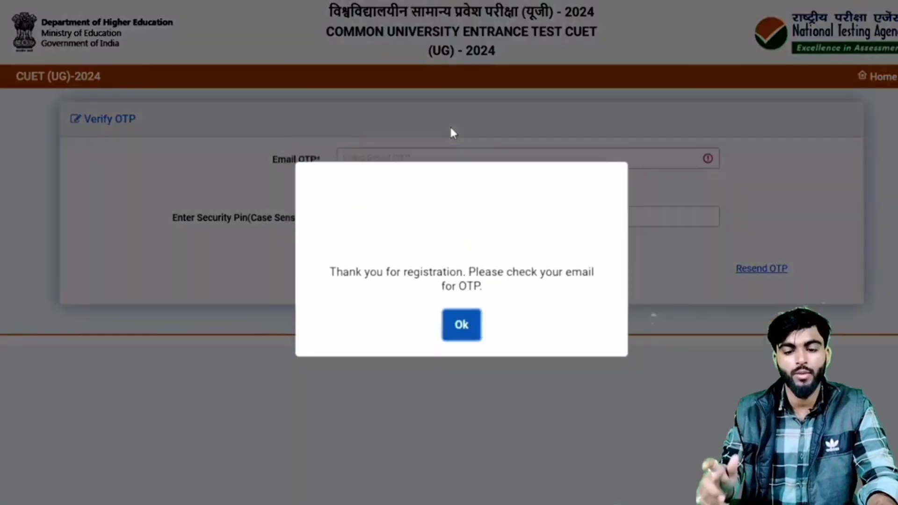
left_click(461, 328)
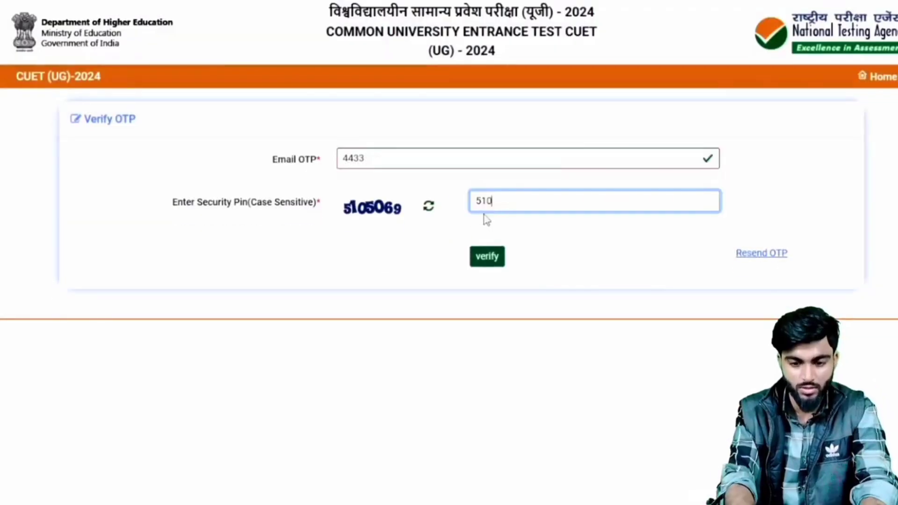
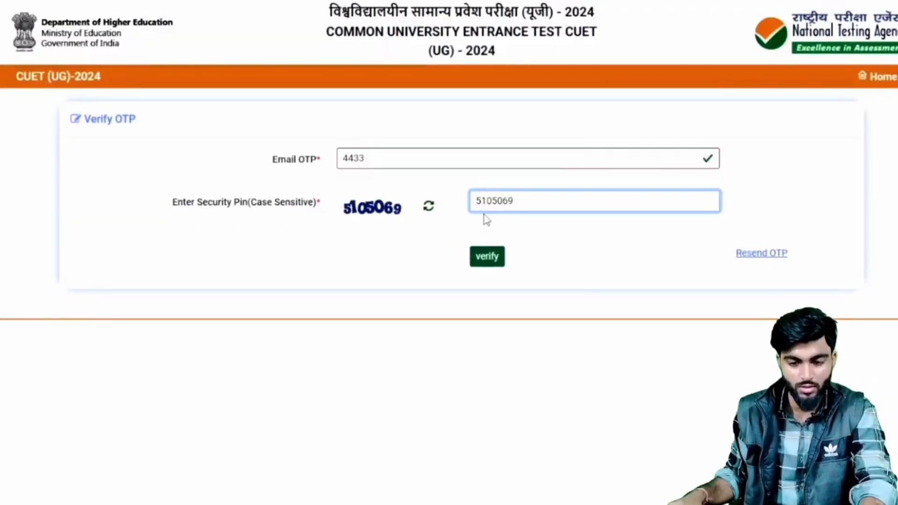
- Enter the emailed OTP, verify it, and acknowledge the success message
left_click(495, 257)
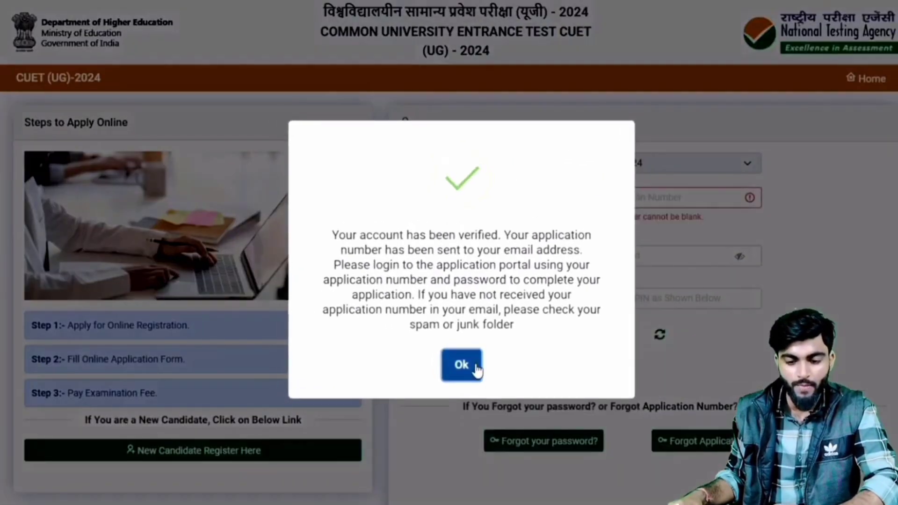
left_click(477, 369)
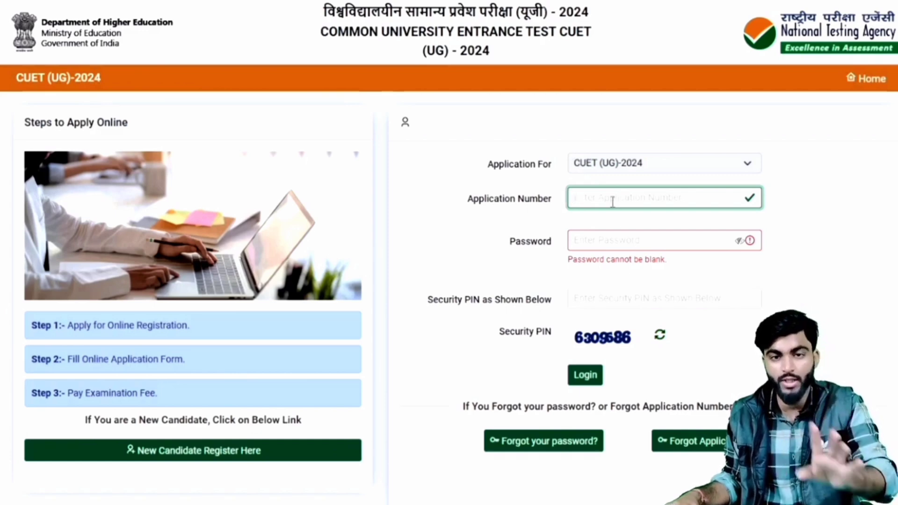
- Log in with the pasted application number, the account password and the displayed security PIN
key("ctrl+v")
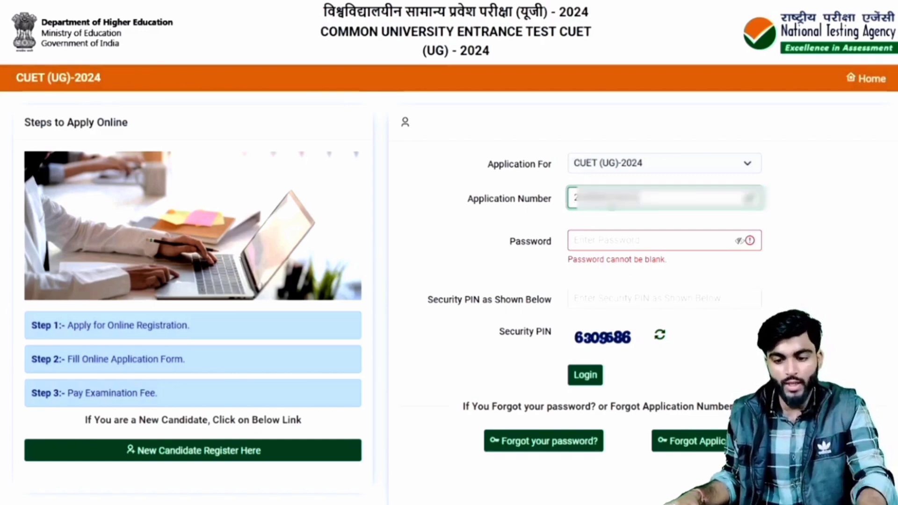
left_click(602, 247)
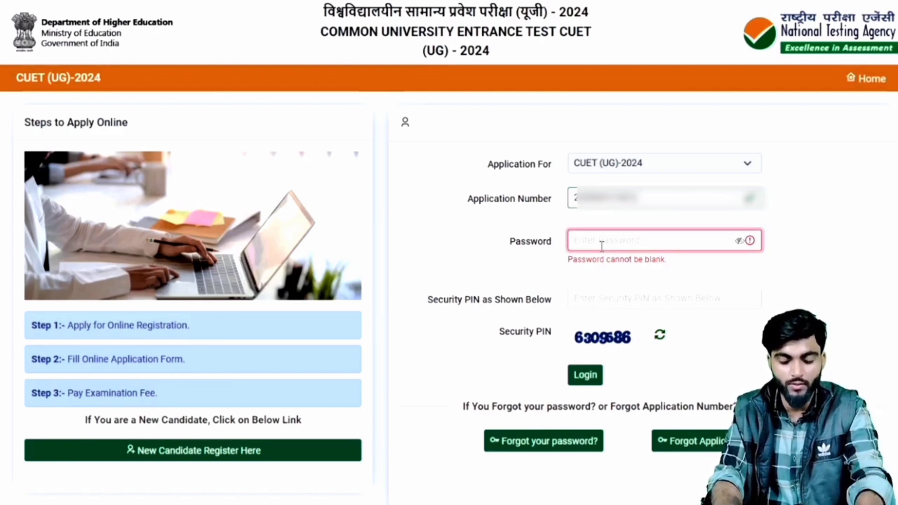
key("ctrl+v")
left_click(589, 287)
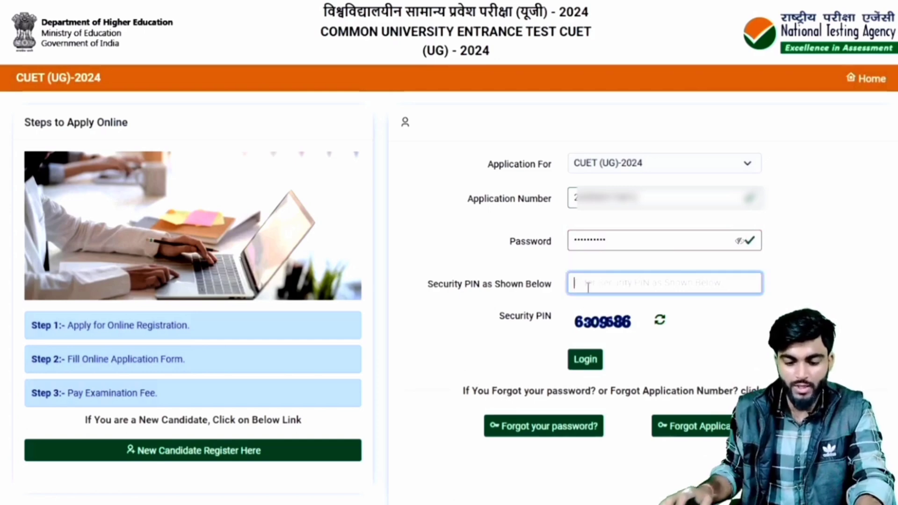
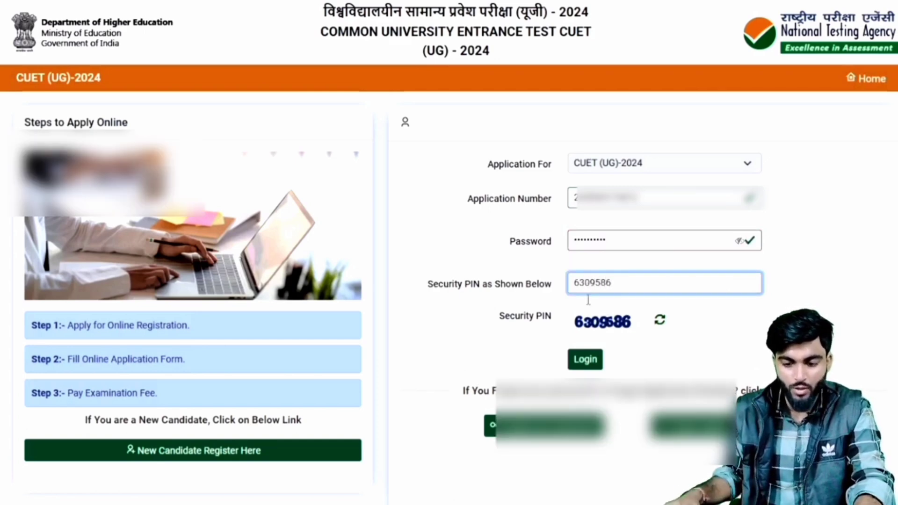
left_click(591, 360)
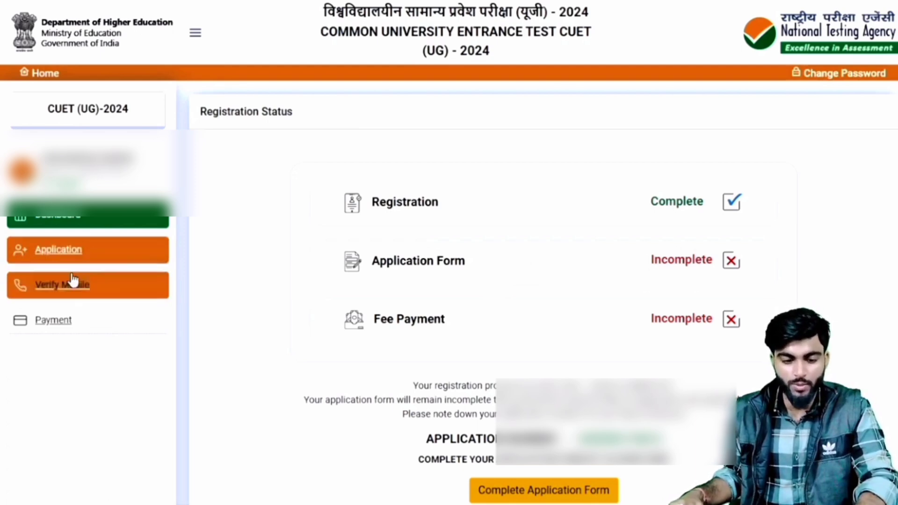
- Open Contact Details from the Application section in the sidebar
left_click(57, 253)
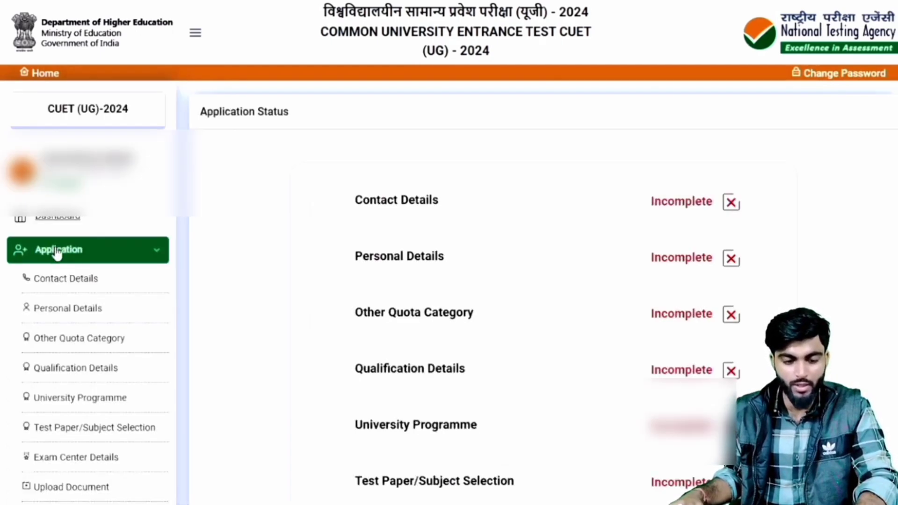
scroll(91, 264, "down", 2)
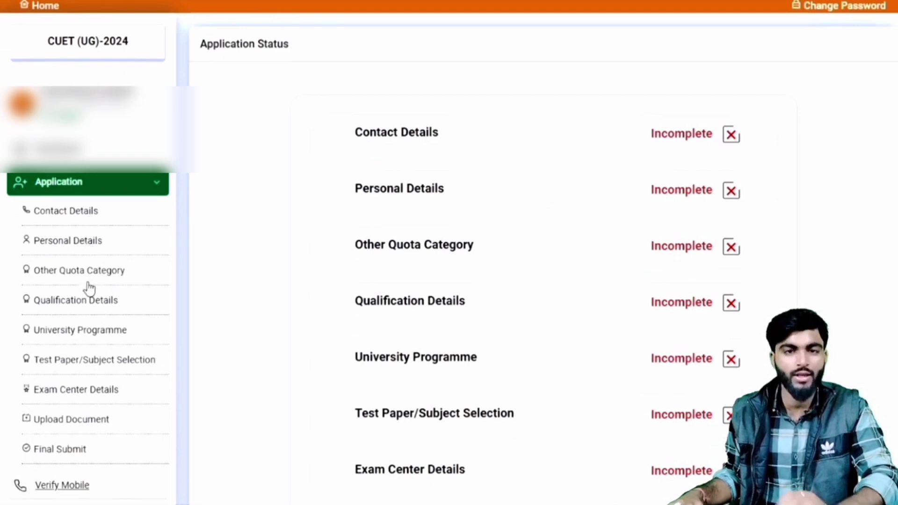
left_click(104, 220)
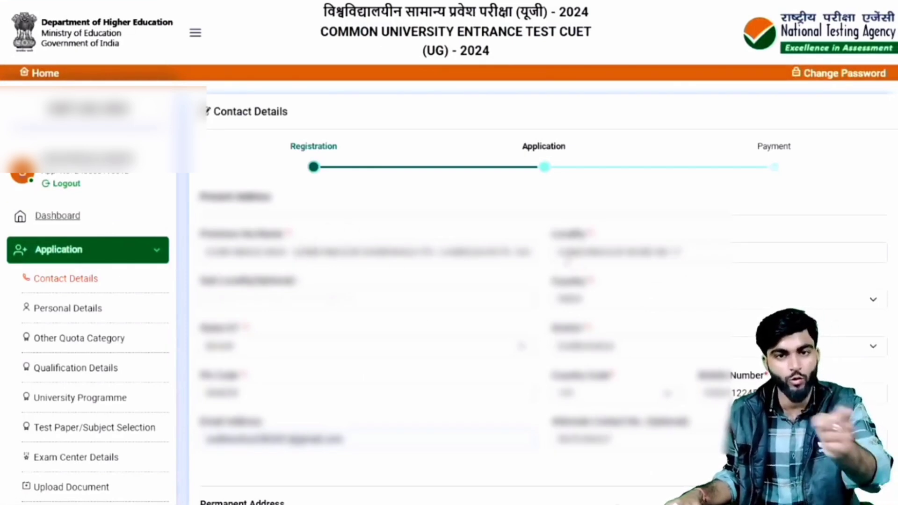
- Review the saved email and mobile number, then tick the I AGREE declaration
scroll(522, 209, "down", 2)
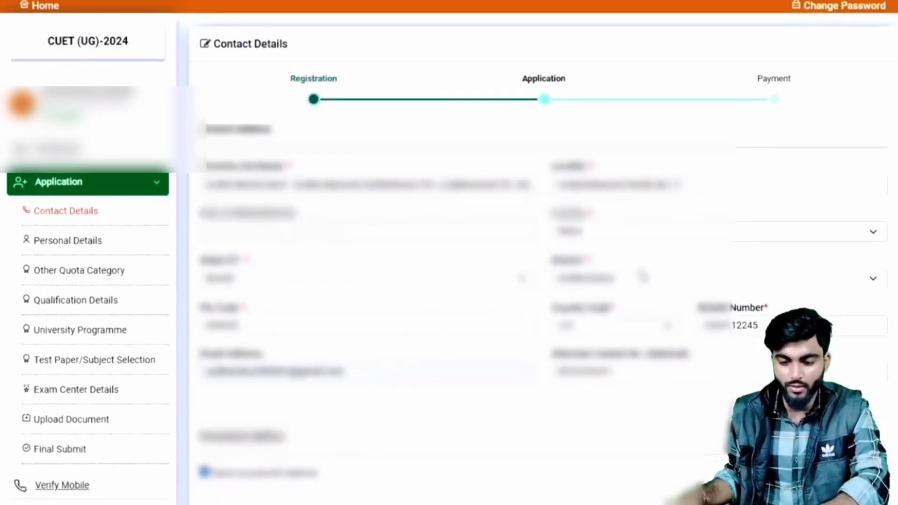
scroll(581, 335, "down", 2)
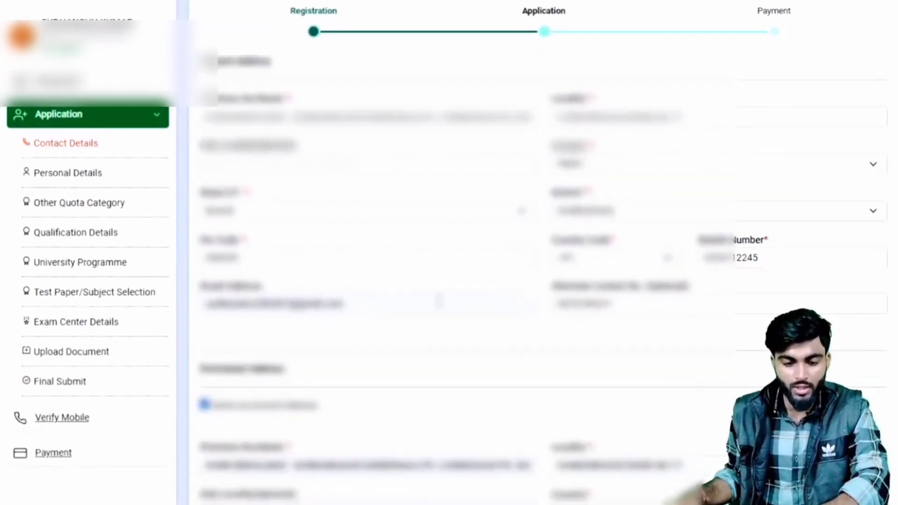
left_click(397, 309)
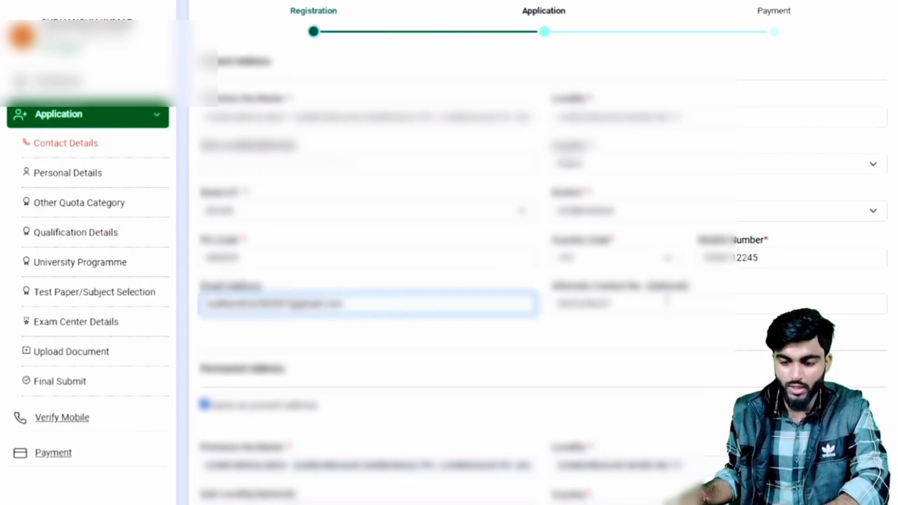
left_click(763, 254)
scroll(270, 346, "down", 4)
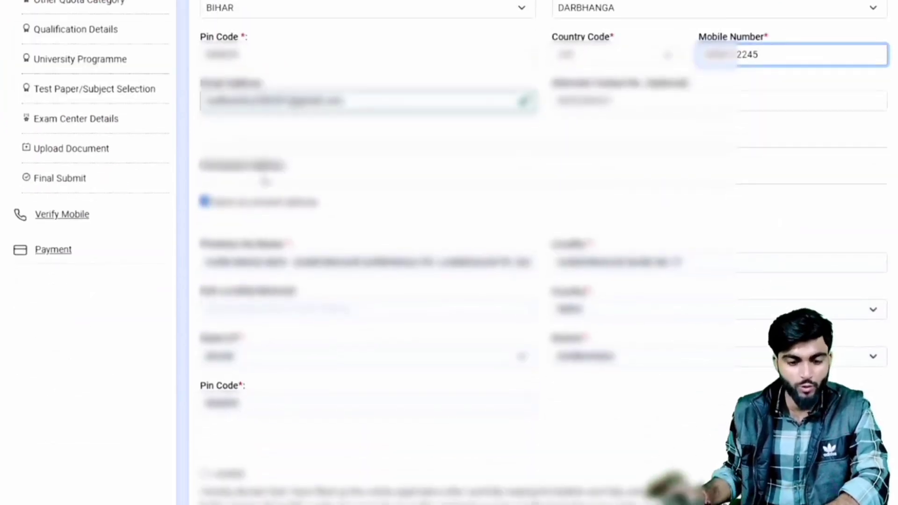
scroll(255, 252, "down", 3)
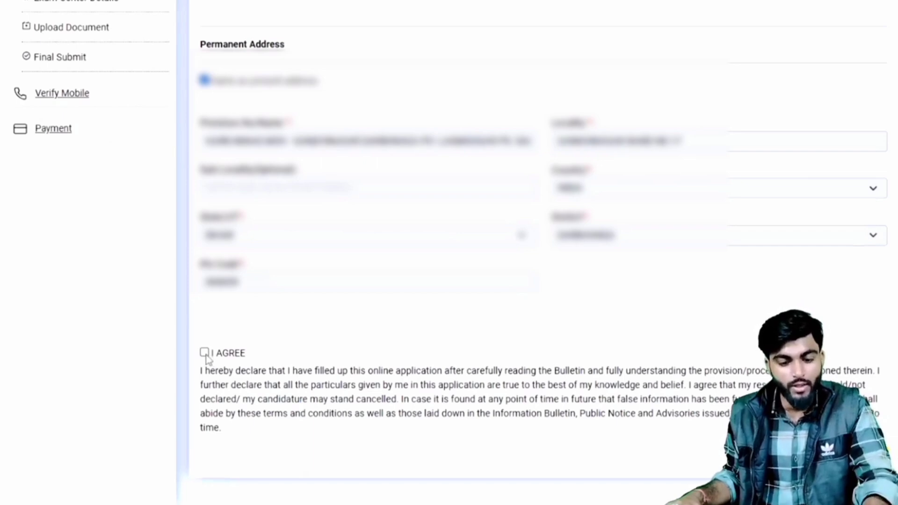
left_click(204, 352)
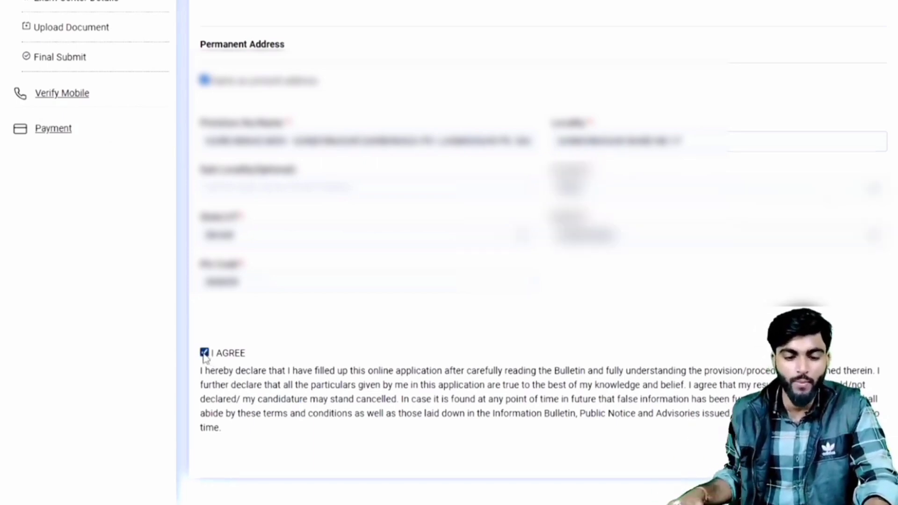
scroll(475, 416, "up", 7)
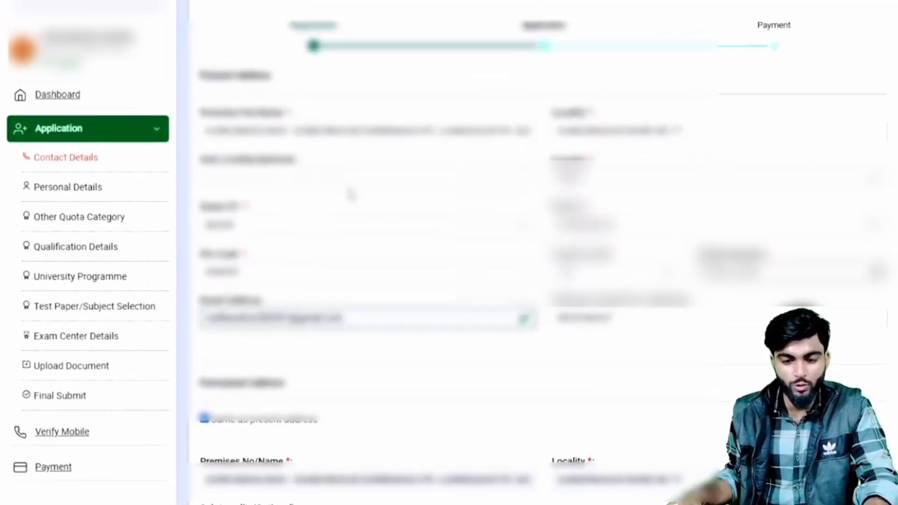
scroll(584, 117, "down", 1)
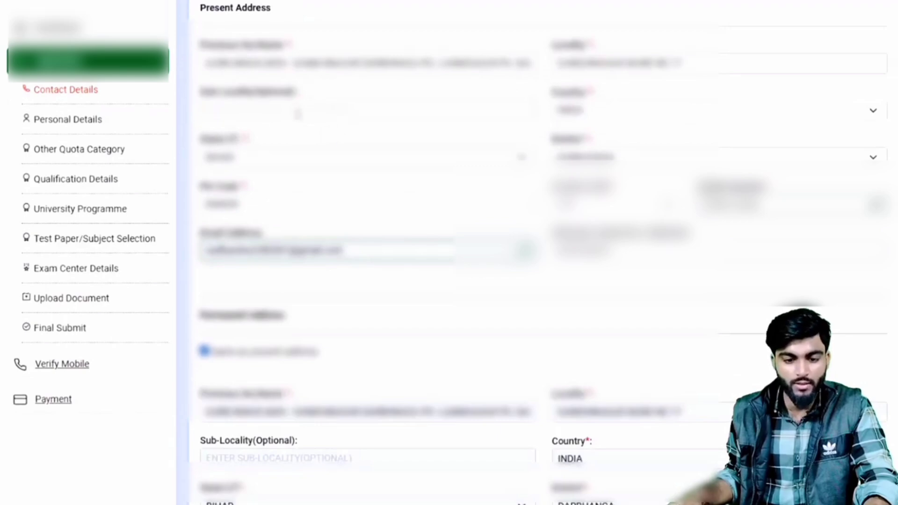
scroll(347, 234, "down", 5)
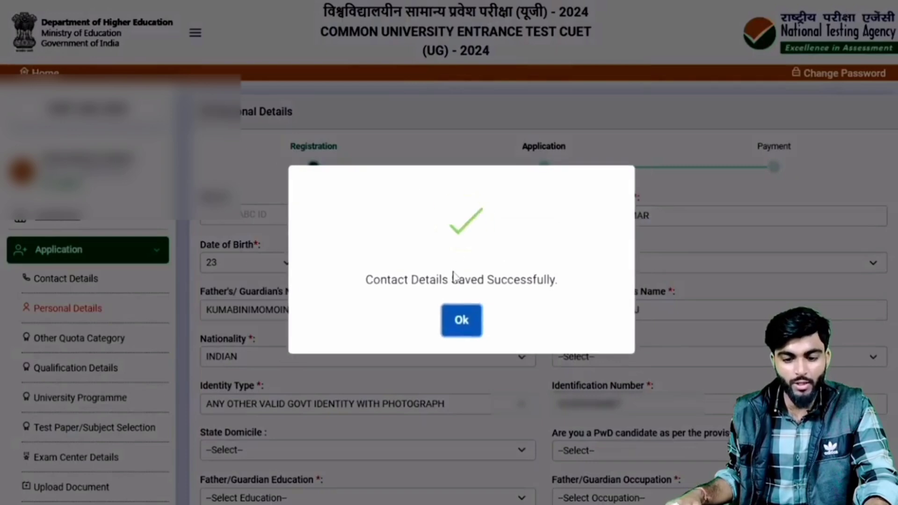
- Dismiss the contact-details saved message and choose GENERAL as the Category
left_click(462, 322)
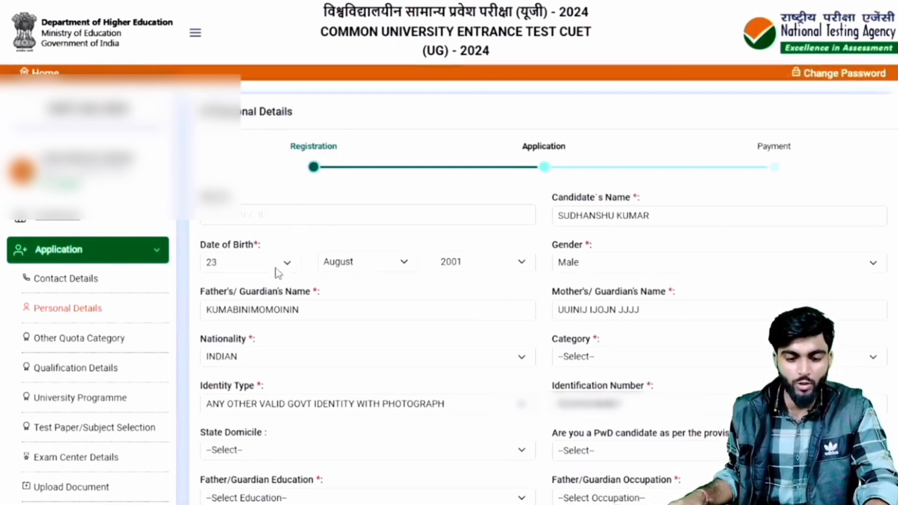
scroll(587, 304, "down", 2)
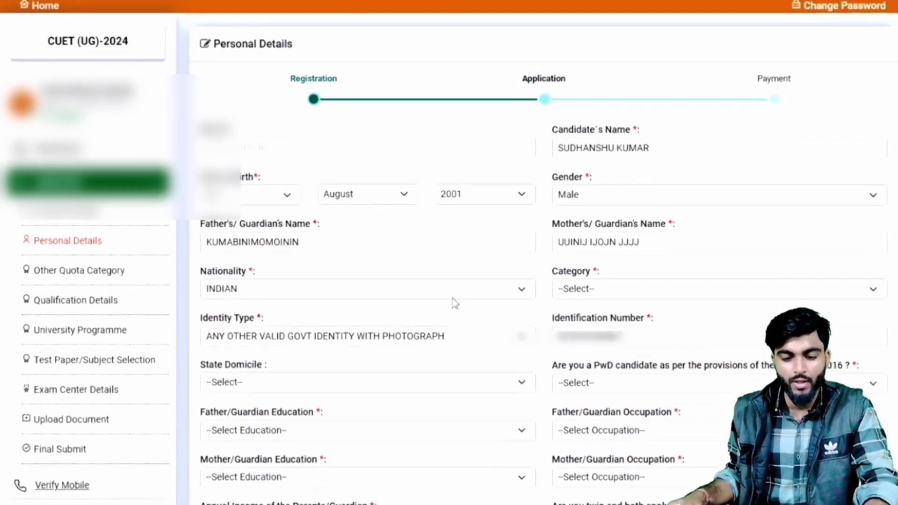
left_click(603, 293)
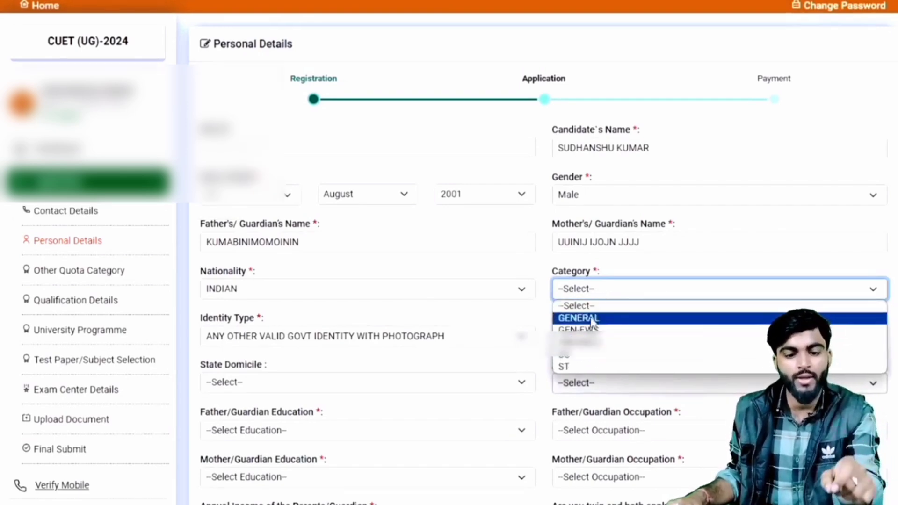
scroll(37, 400, "down", 2)
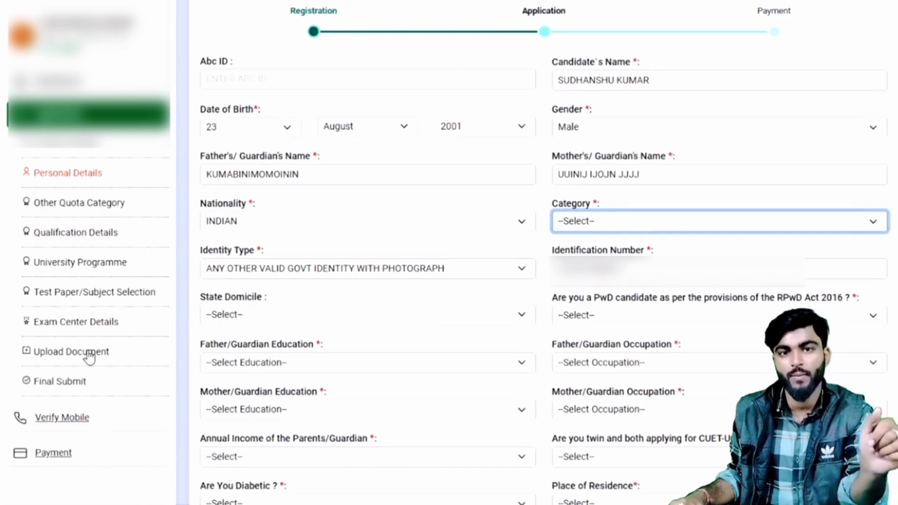
left_click(587, 226)
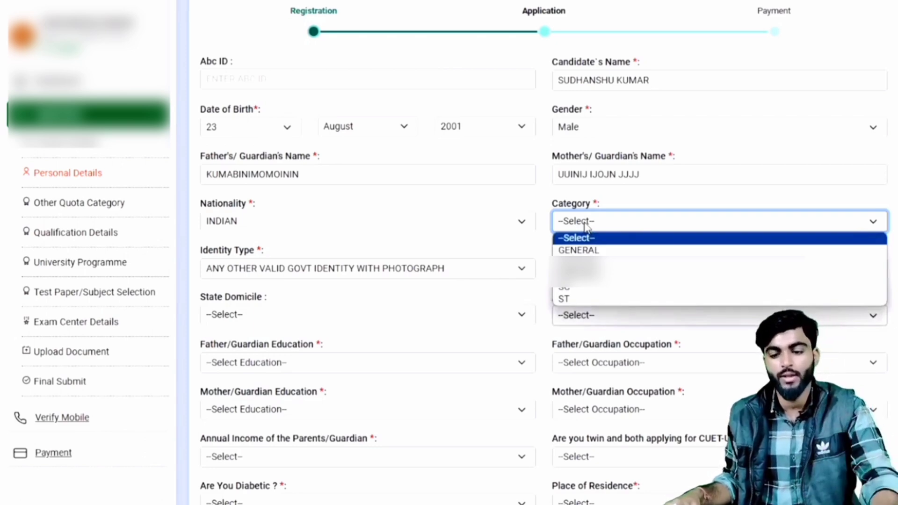
left_click(595, 251)
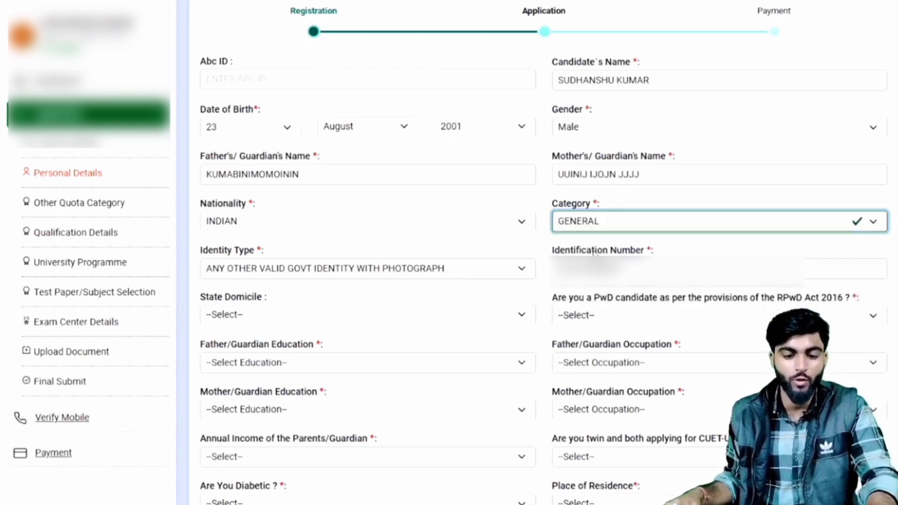
left_click(601, 223)
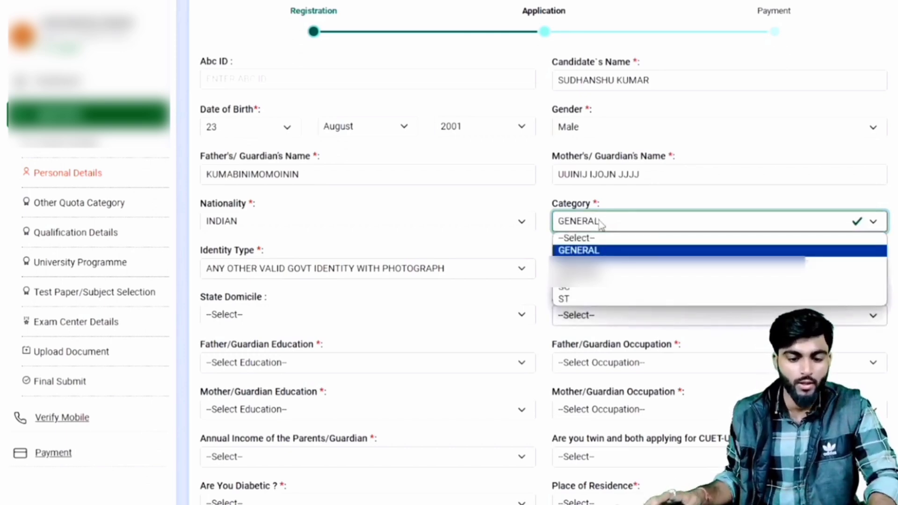
left_click(597, 251)
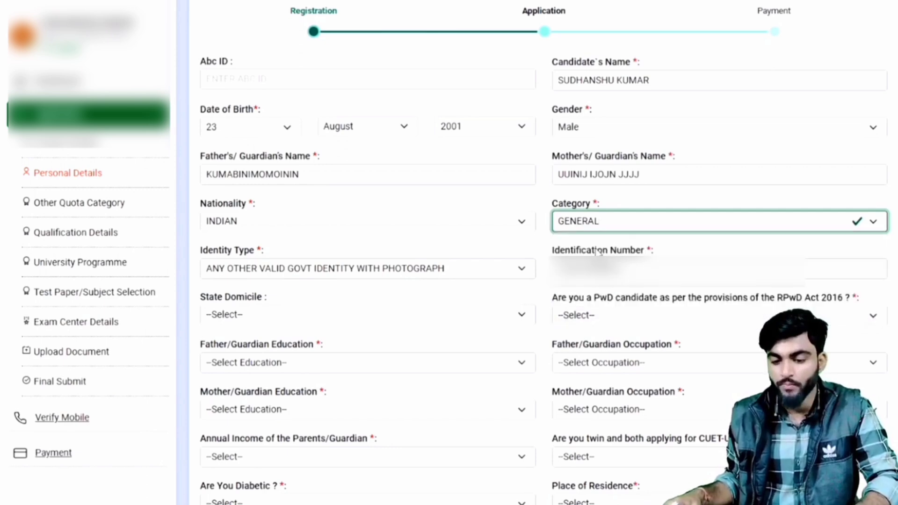
- Set State Domicile to BIHAR and answer No to the PwD question
left_click(240, 315)
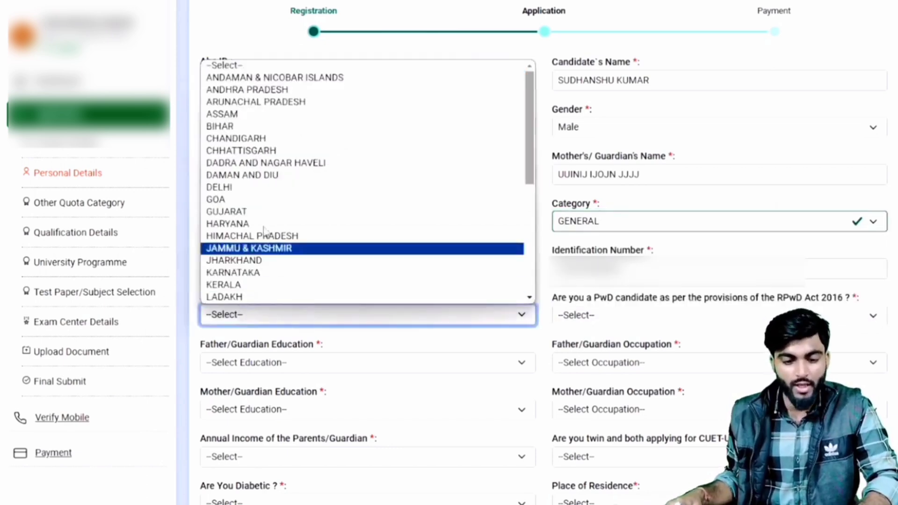
left_click(276, 131)
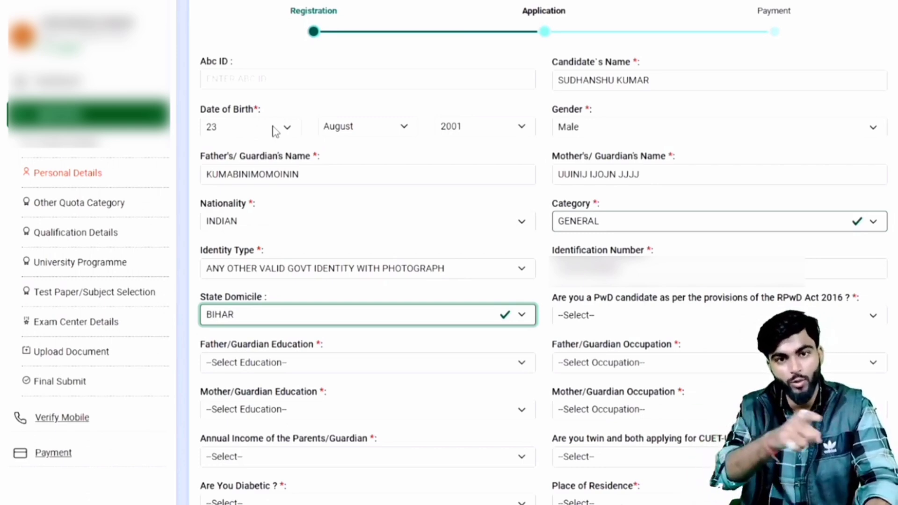
left_click(608, 316)
left_click(593, 369)
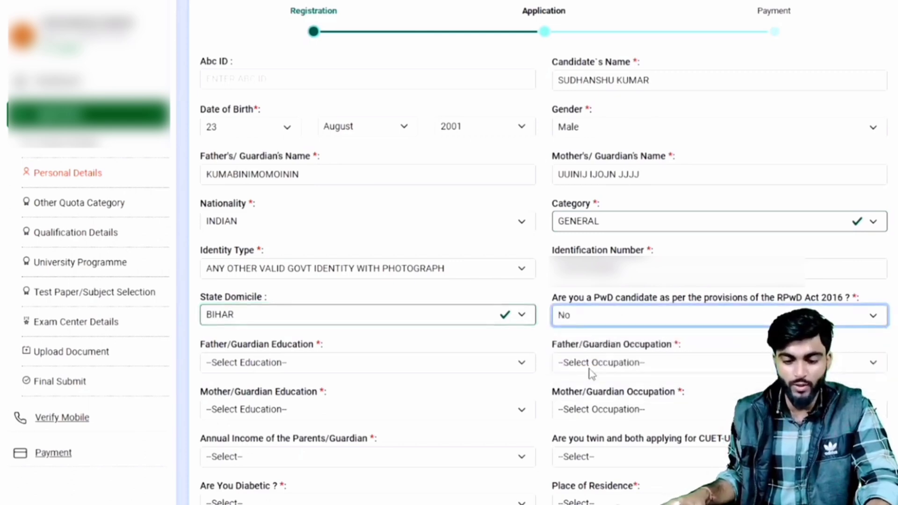
- Set both parents' education to Graduate, father Self-Employment, mother Teaching / Research
left_click(457, 367)
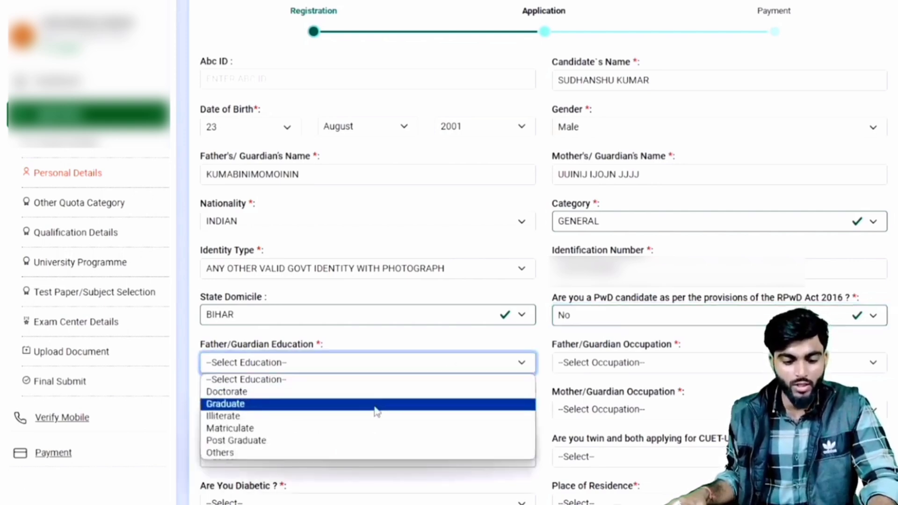
left_click(372, 404)
left_click(576, 367)
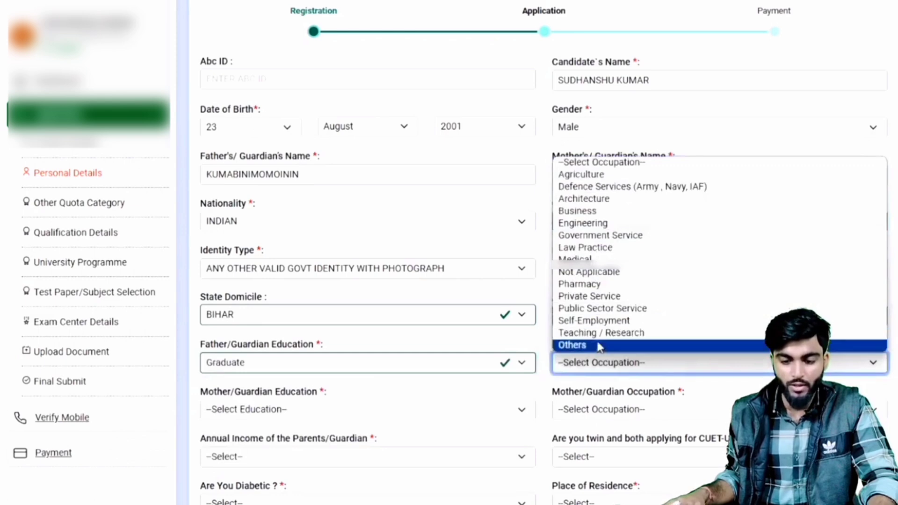
left_click(594, 321)
left_click(348, 412)
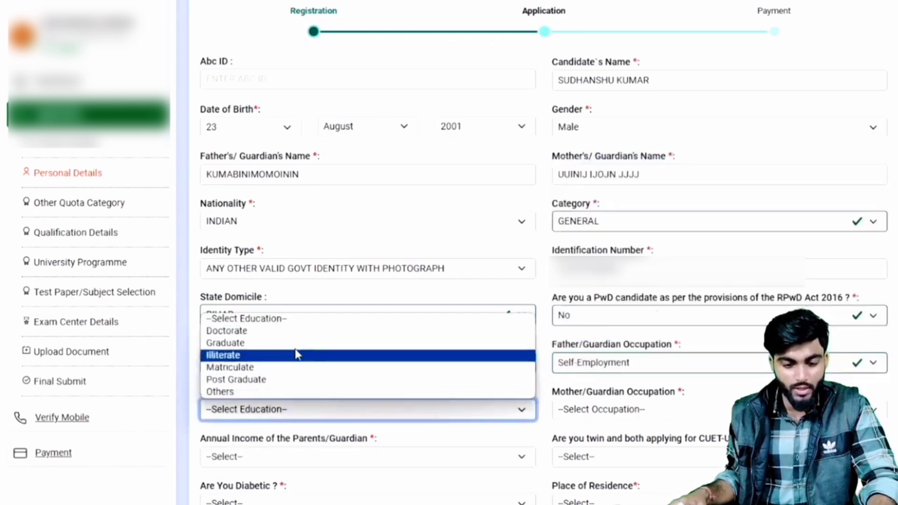
left_click(297, 343)
left_click(614, 414)
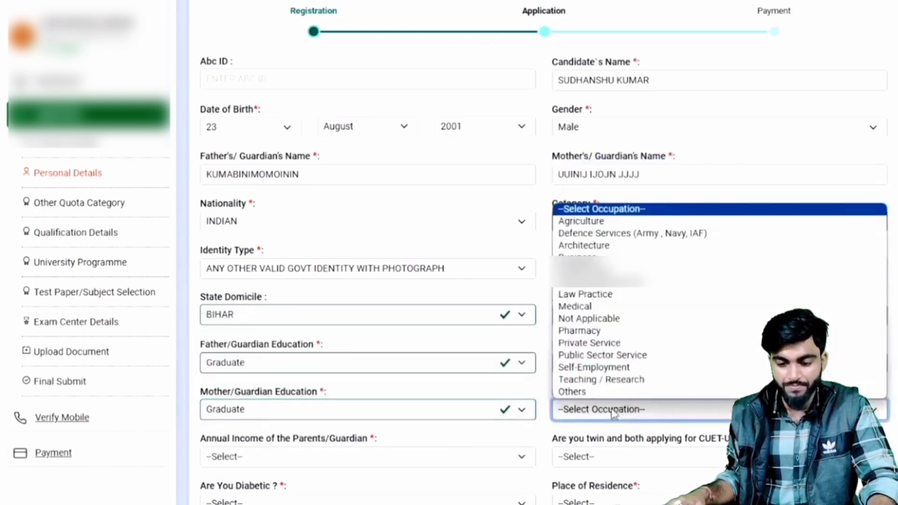
left_click(622, 379)
- Set annual income to 200001 – 300000 and answer No to the twin question
scroll(309, 353, "down", 3)
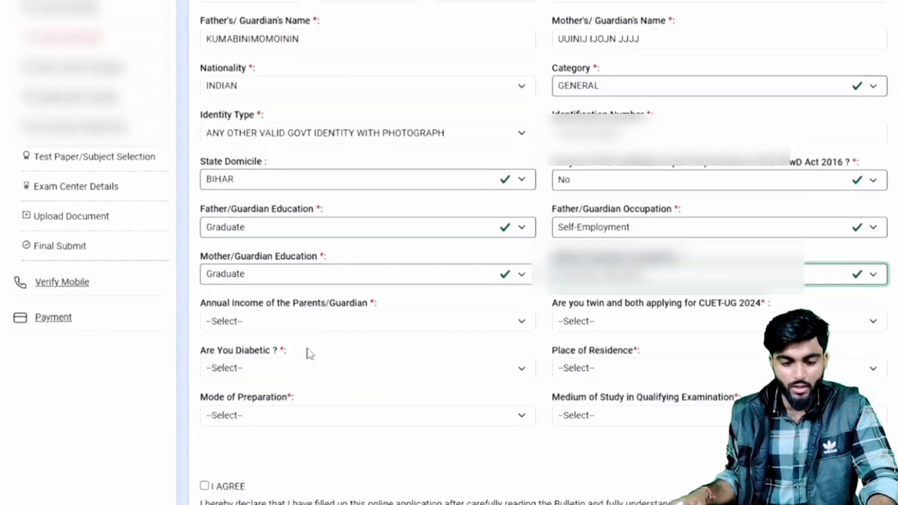
left_click(321, 321)
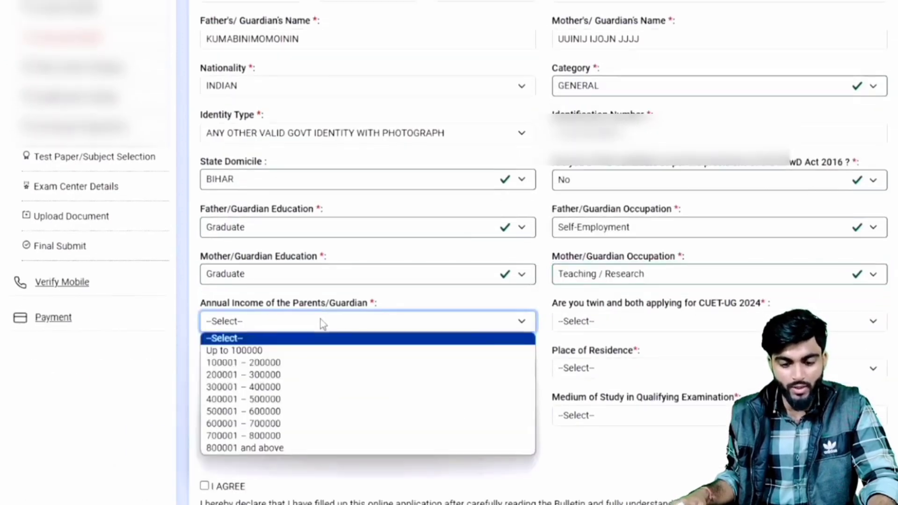
left_click(308, 375)
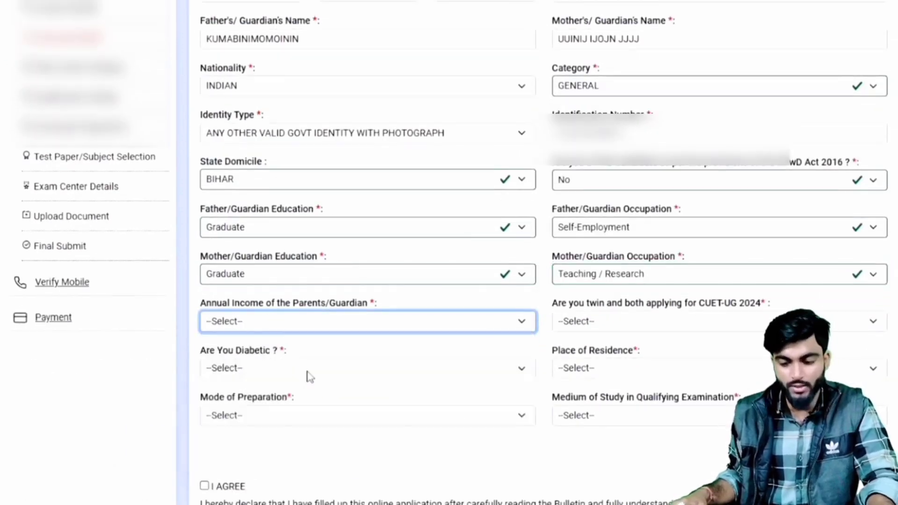
left_click(558, 322)
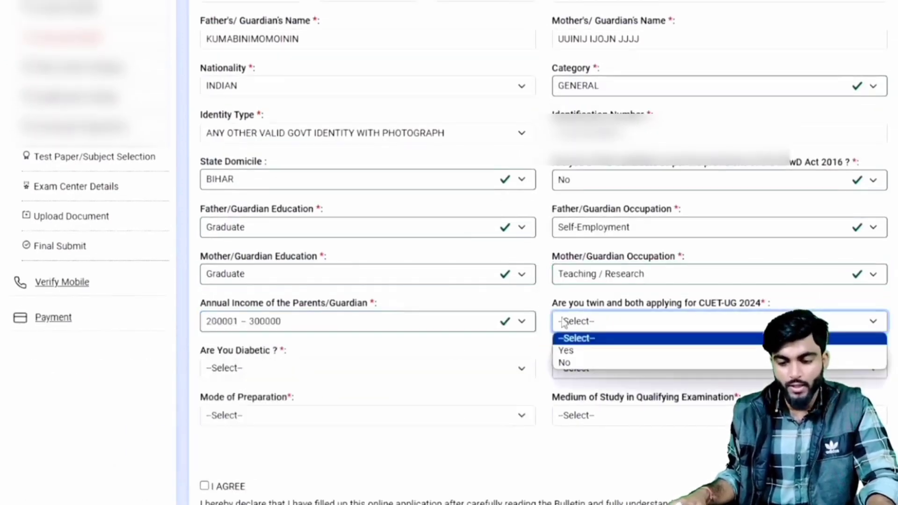
left_click(520, 356)
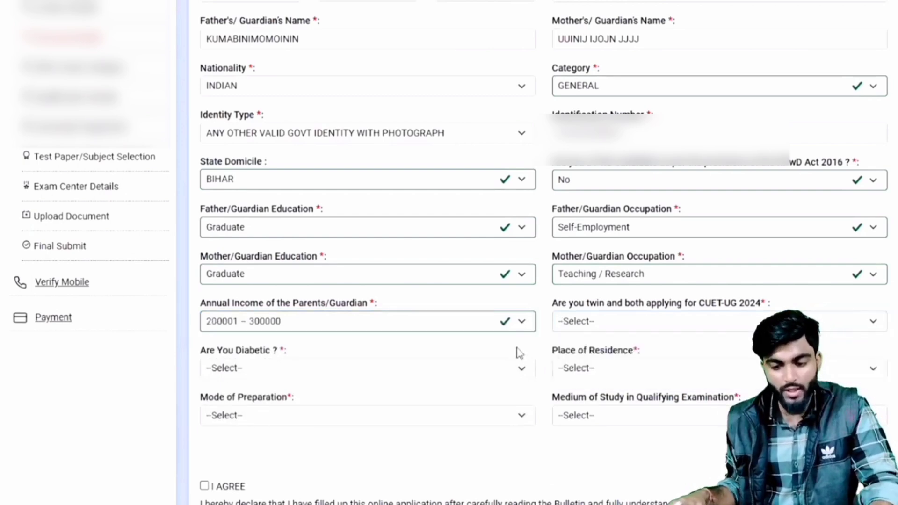
left_click(593, 327)
left_click(593, 365)
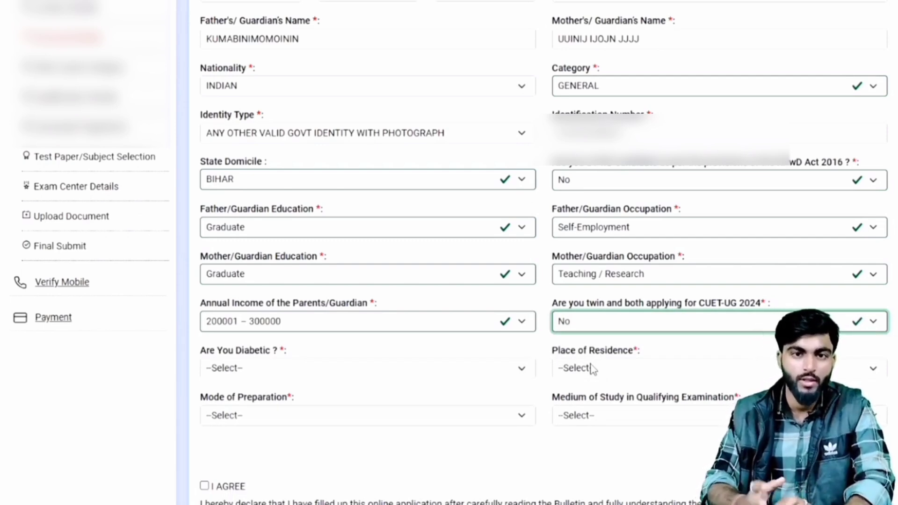
- Answer diabetic No, residence URBAN, preparation Self-Study, and medium of study English
left_click(489, 369)
left_click(399, 414)
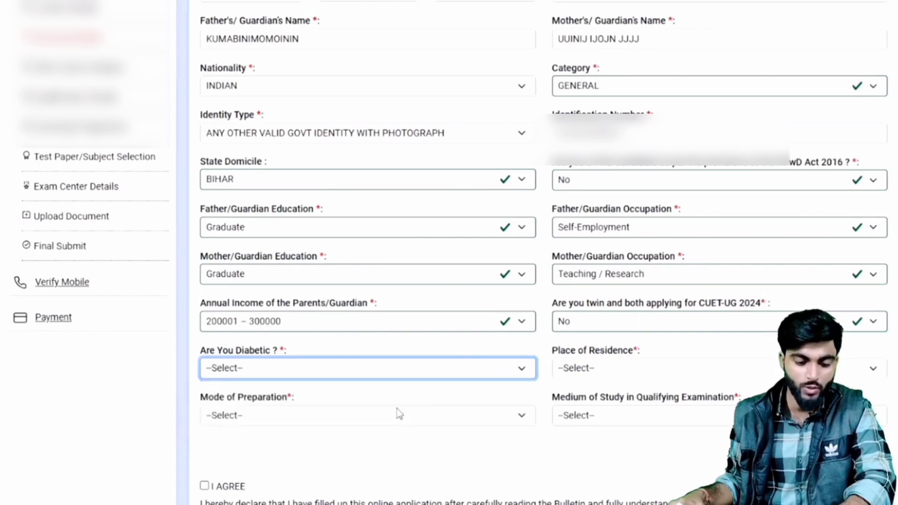
left_click(594, 372)
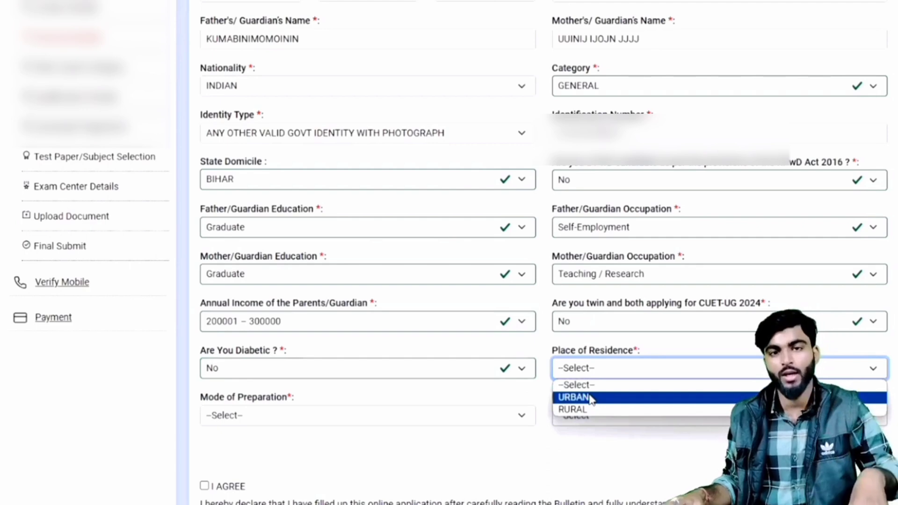
left_click(590, 398)
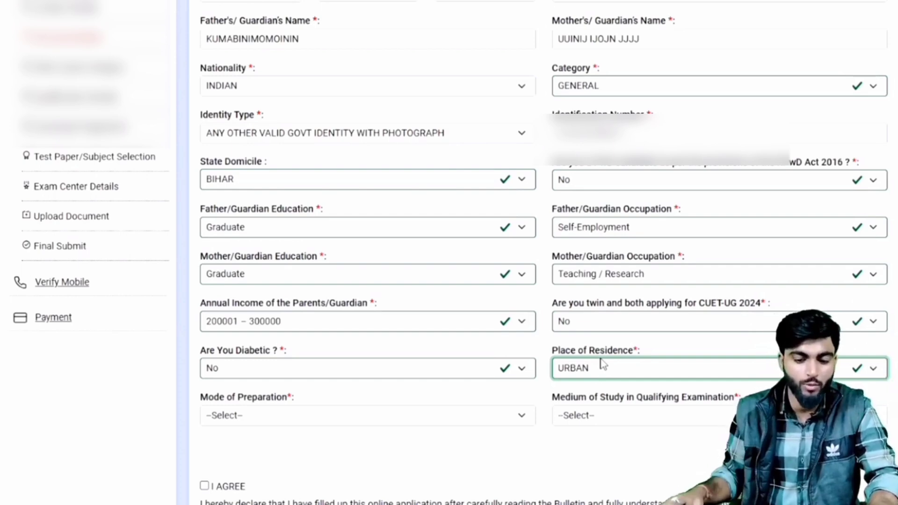
left_click(512, 420)
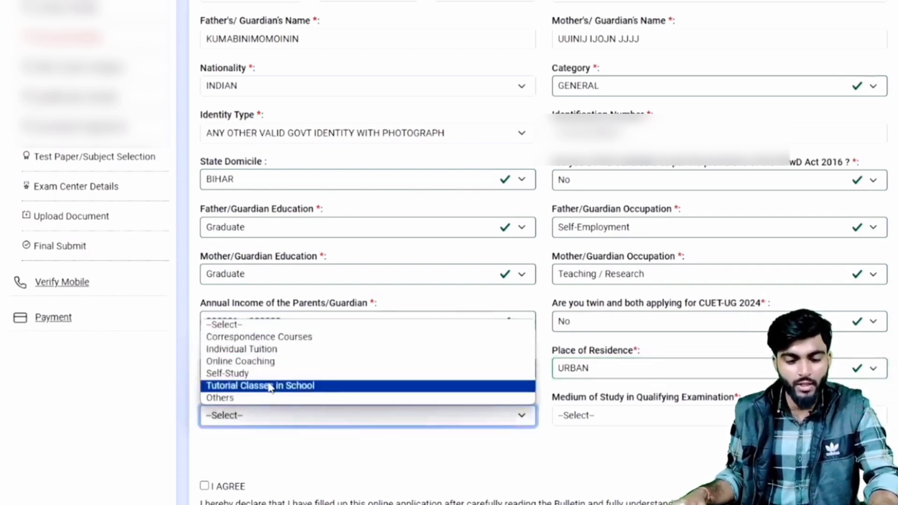
left_click(271, 374)
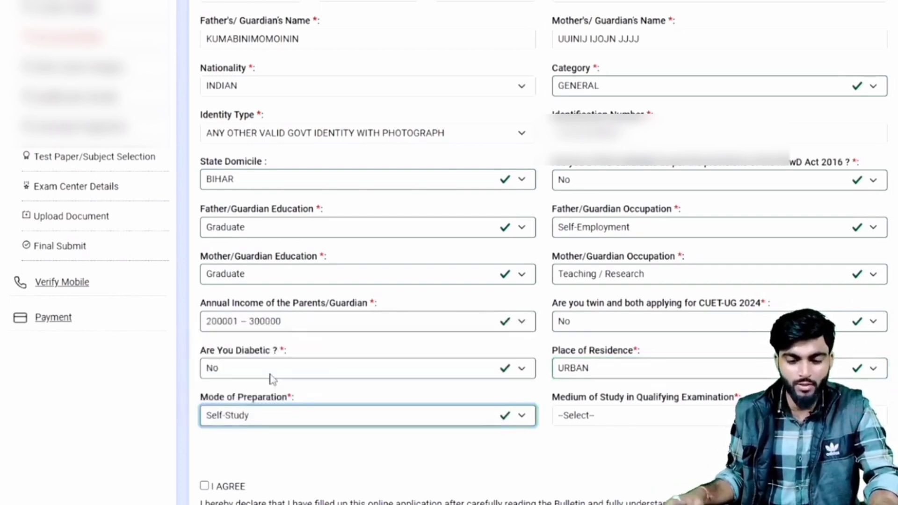
left_click(620, 415)
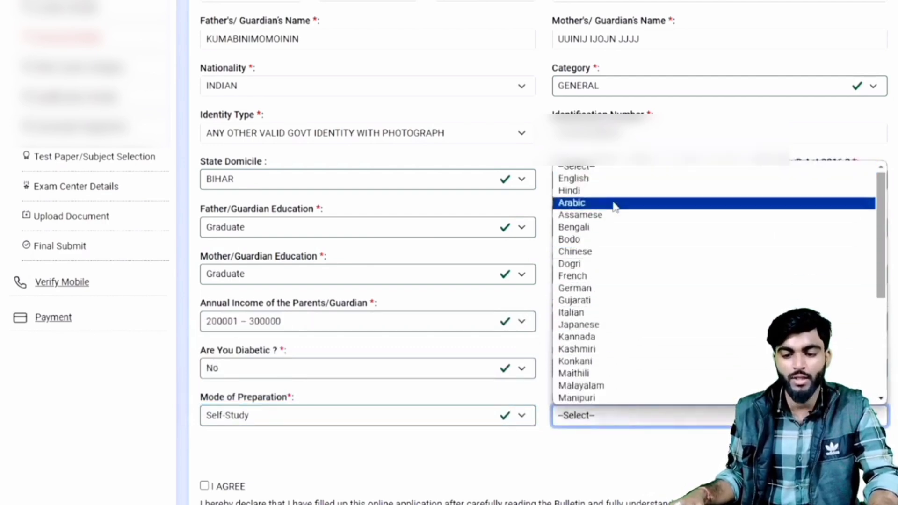
left_click(609, 188)
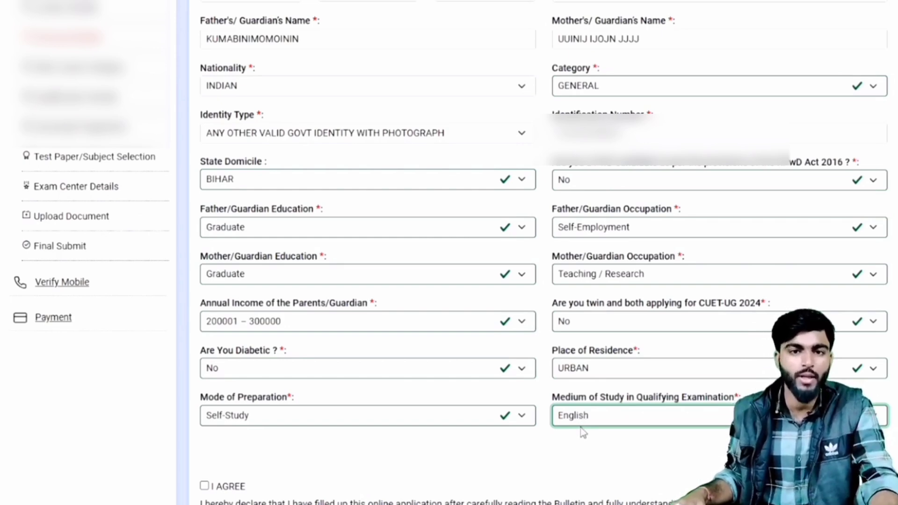
- Accept the declaration and save the personal details
scroll(583, 433, "down", 2)
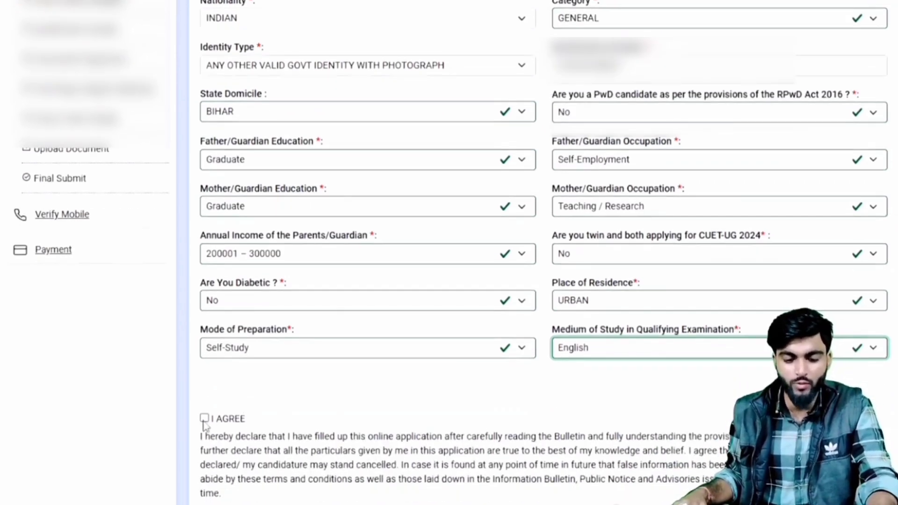
left_click(205, 418)
scroll(571, 393, "down", 2)
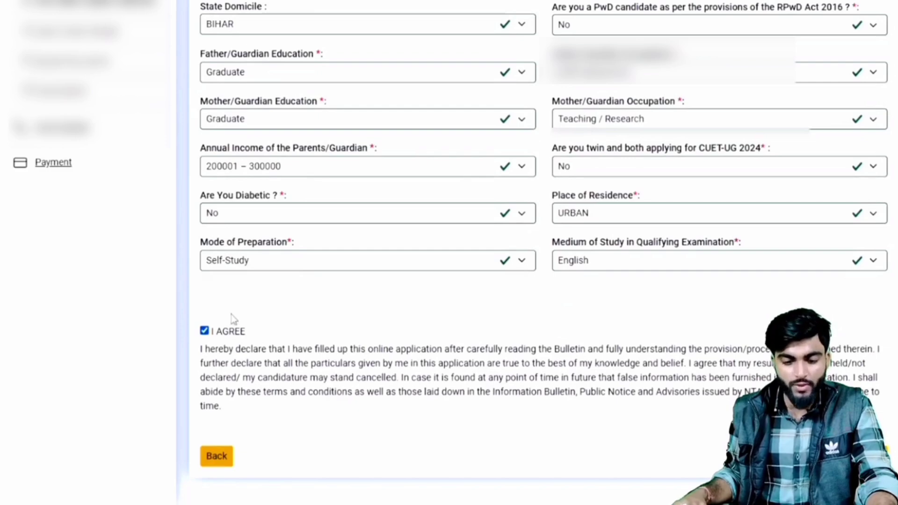
scroll(743, 94, "up", 7)
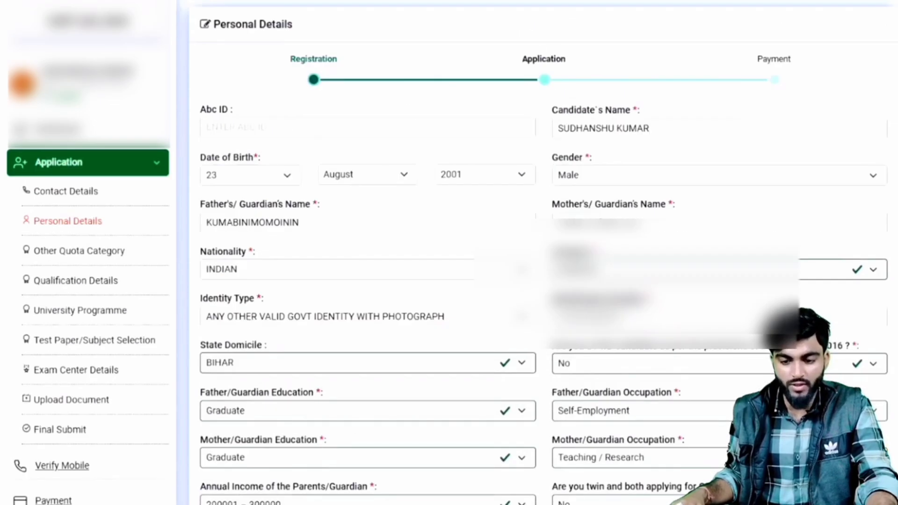
scroll(743, 94, "down", 7)
left_click(861, 456)
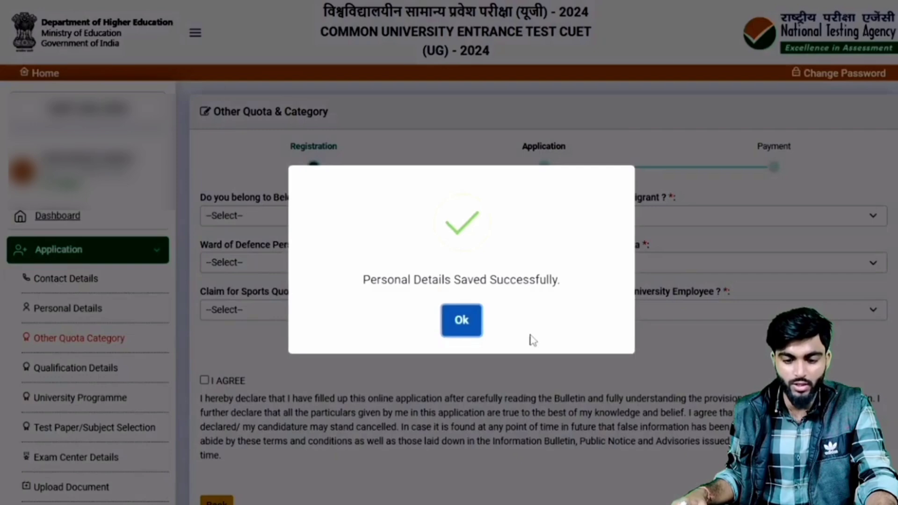
- Answer No for Below Poverty Line, Kashmiri Migrant, defence personnel ward and NCC Quota
left_click(462, 320)
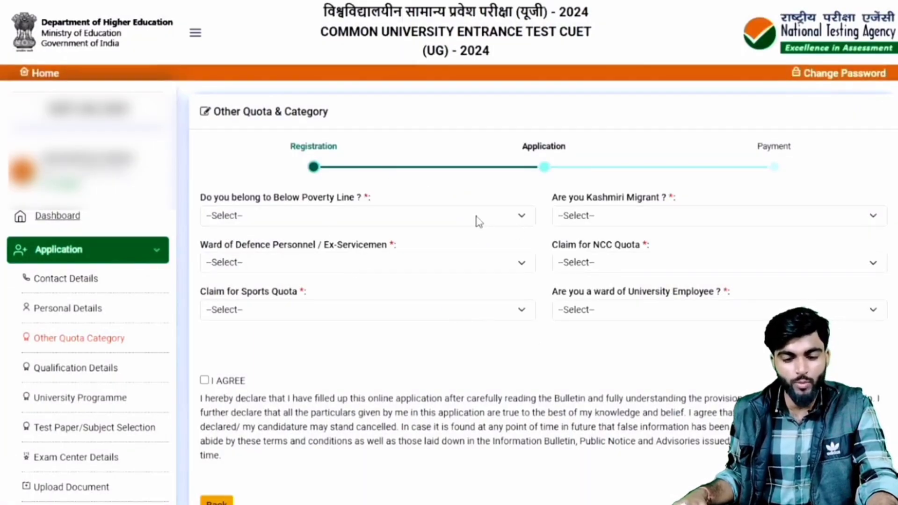
left_click(479, 222)
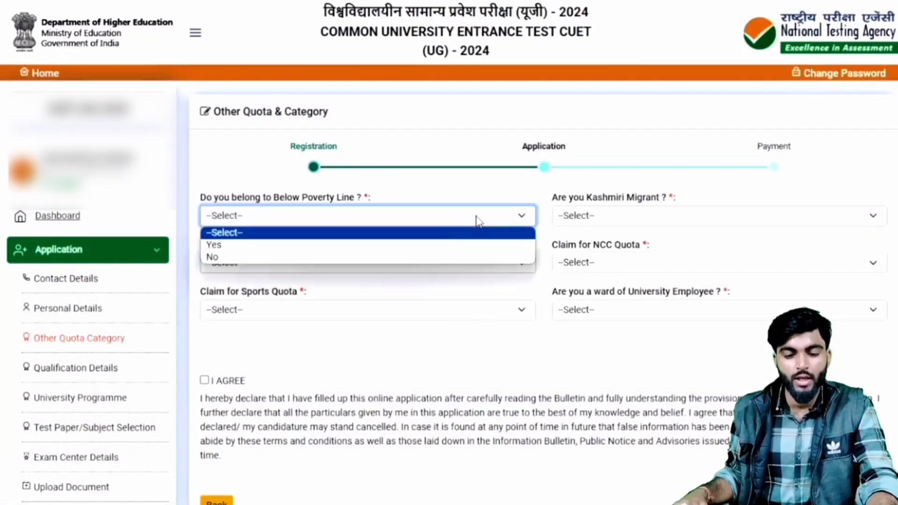
left_click(414, 268)
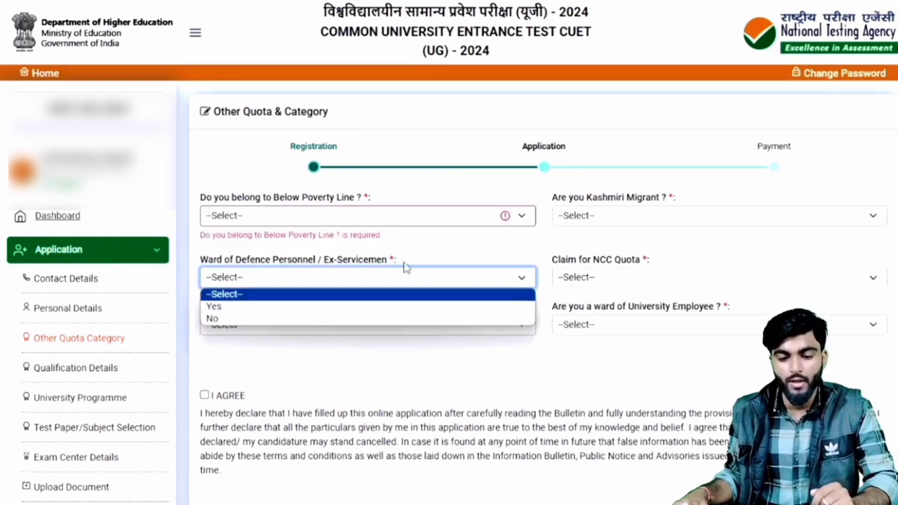
left_click(386, 219)
left_click(357, 259)
left_click(569, 216)
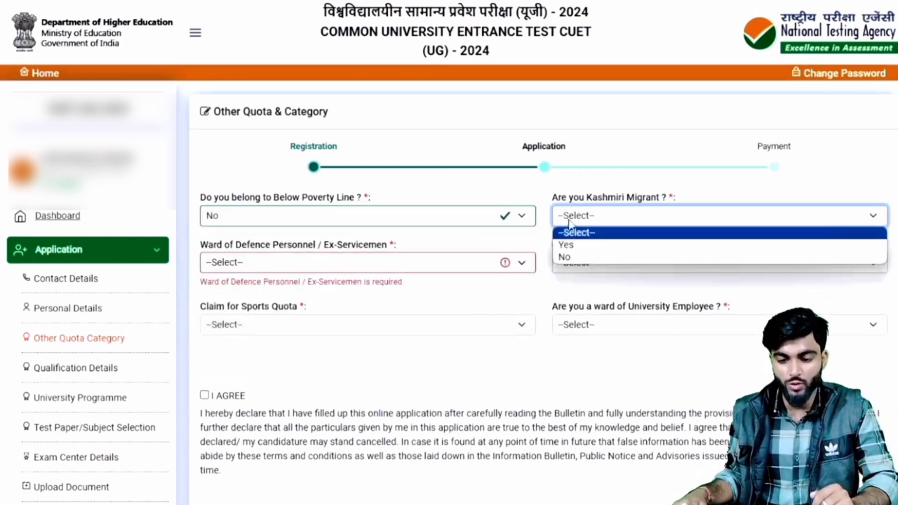
left_click(564, 257)
left_click(426, 262)
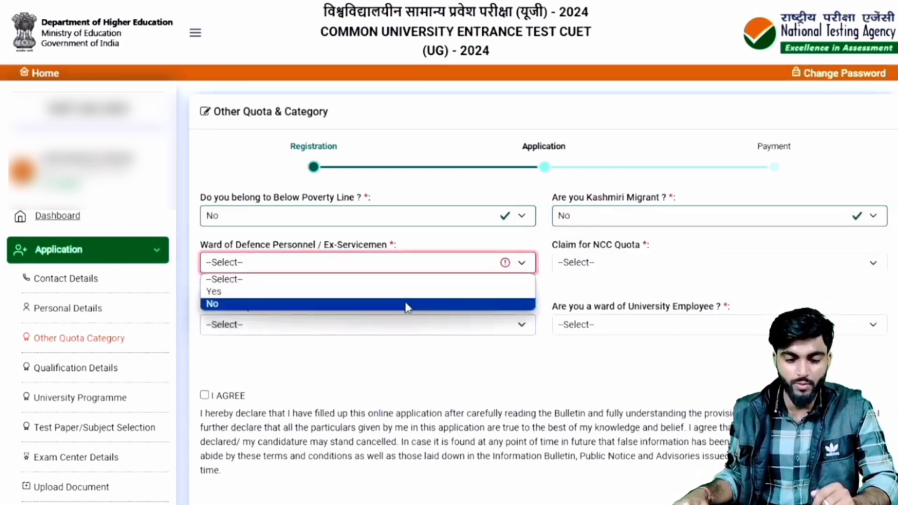
left_click(408, 304)
left_click(580, 264)
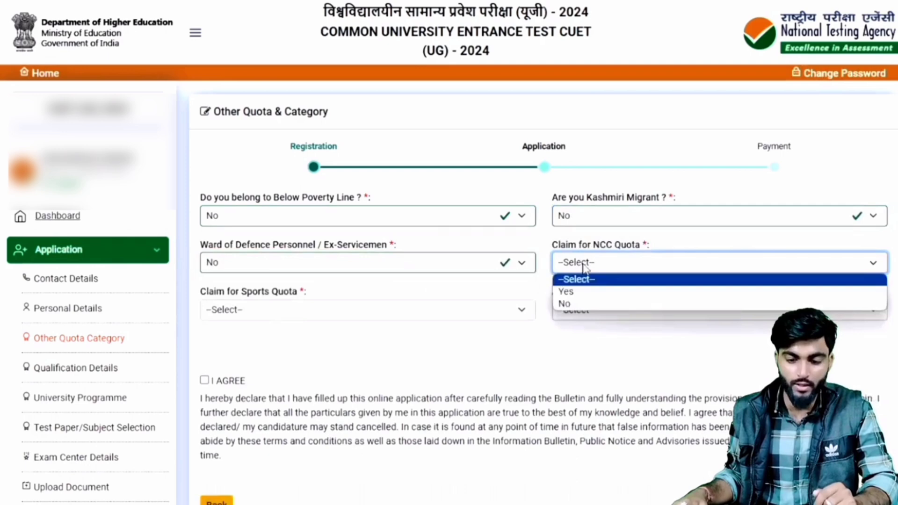
left_click(587, 303)
- Answer No for Sports Quota and university employee ward, accept the declaration, and submit
left_click(483, 310)
left_click(450, 351)
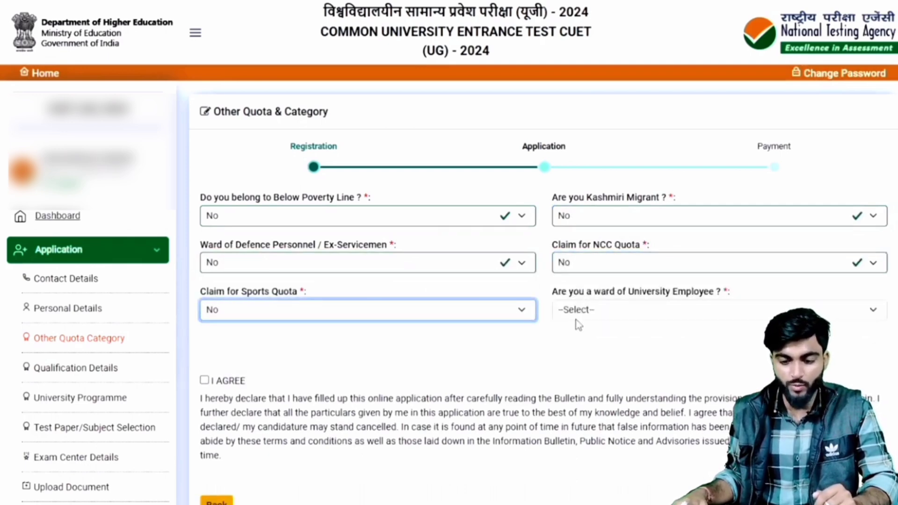
left_click(595, 318)
left_click(591, 352)
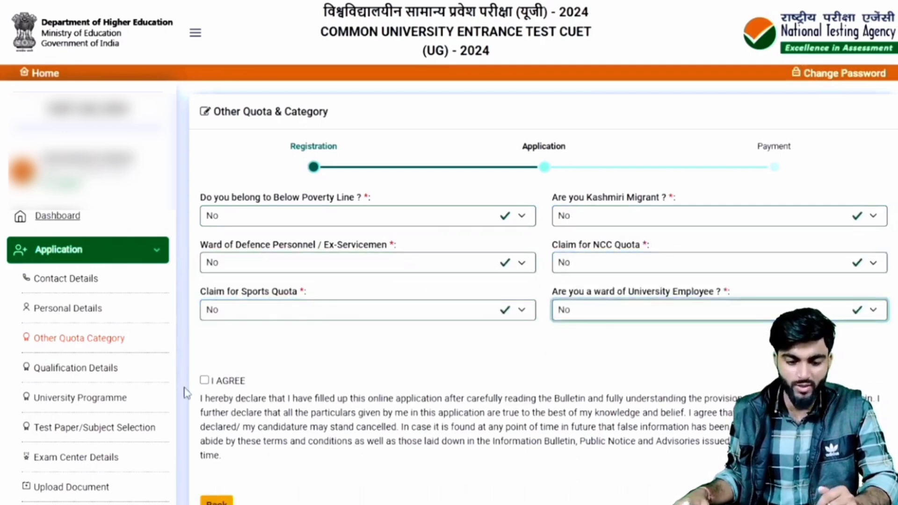
left_click(204, 381)
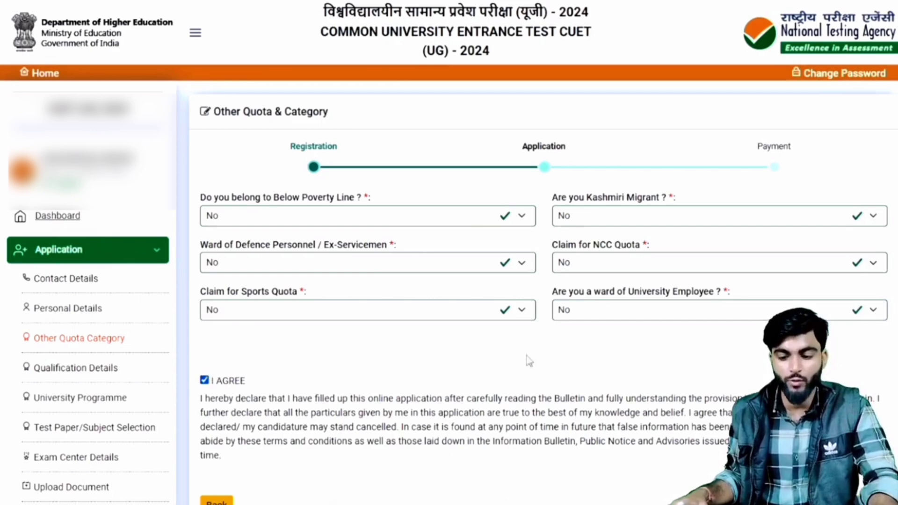
scroll(530, 361, "down", 2)
left_click(863, 437)
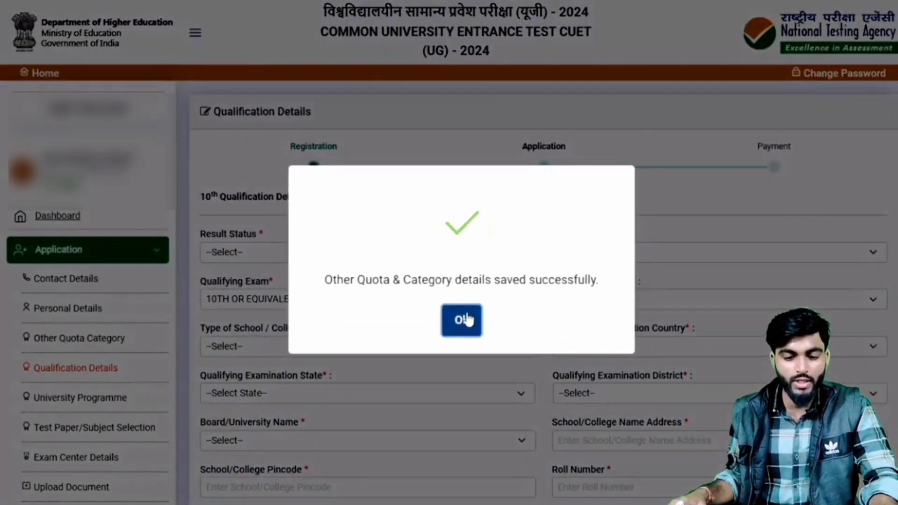
- Set the 10th result to Passed in 2017 with exam 10TH OR EQUIVALENT
left_click(468, 320)
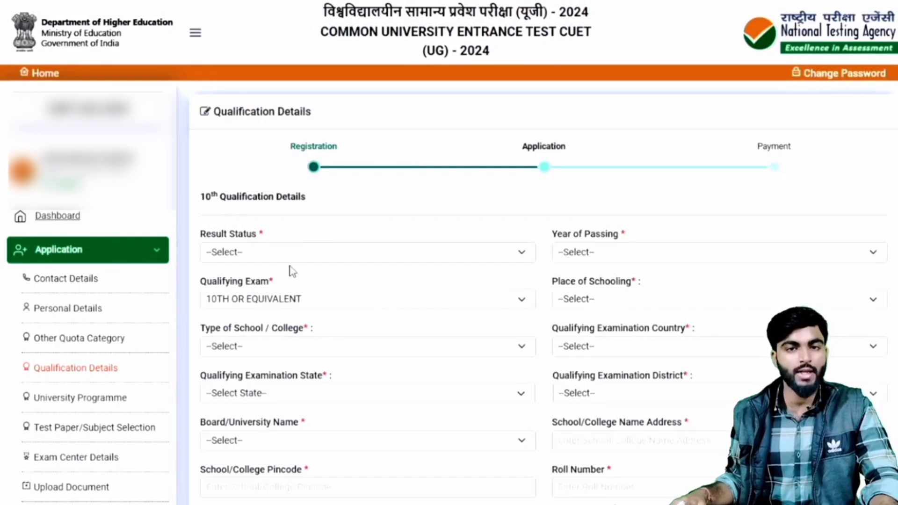
left_click(297, 254)
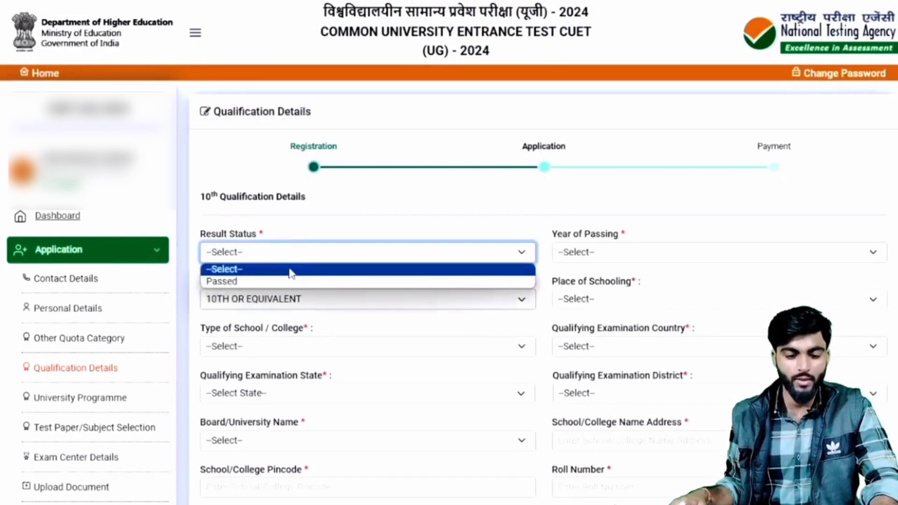
left_click(290, 283)
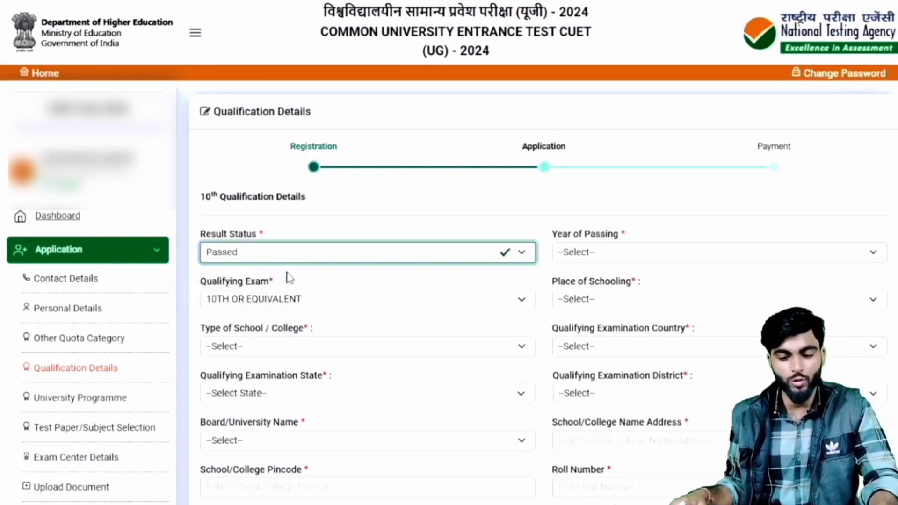
left_click(575, 255)
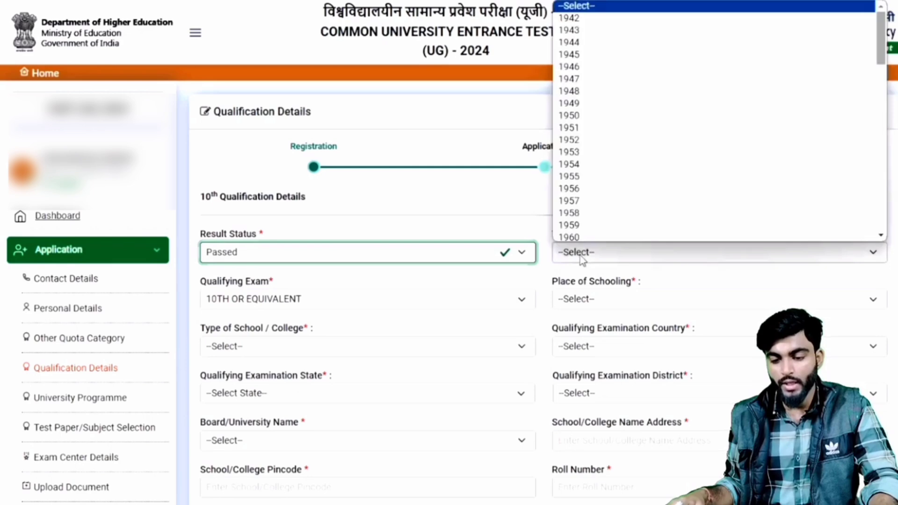
scroll(580, 167, "down", 9)
scroll(580, 167, "down", 2)
left_click(582, 175)
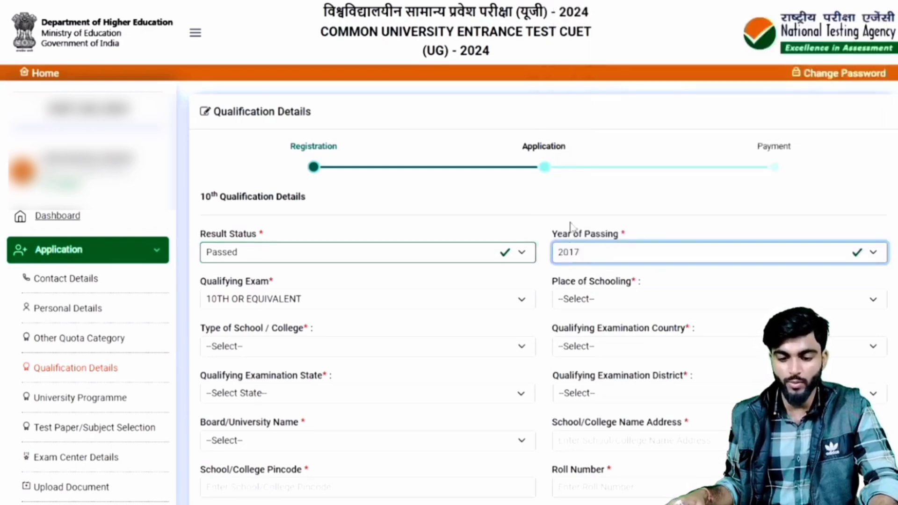
left_click(375, 298)
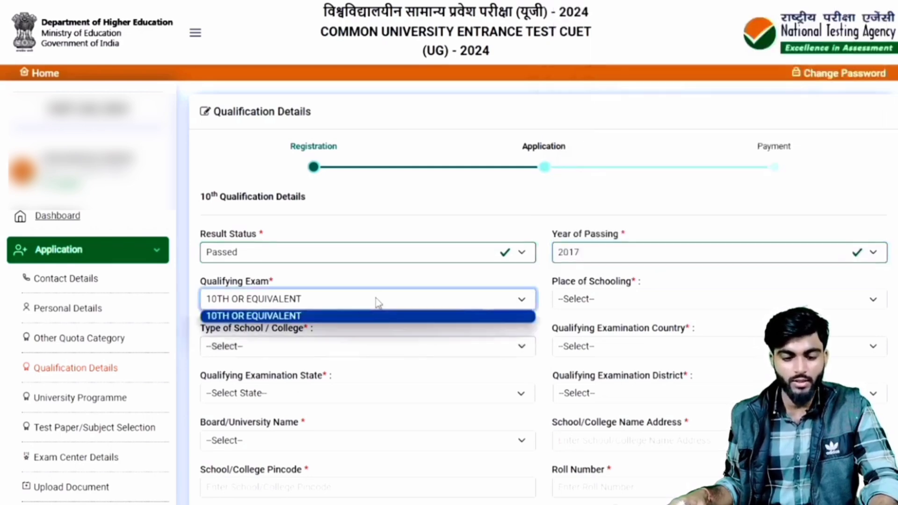
left_click(335, 317)
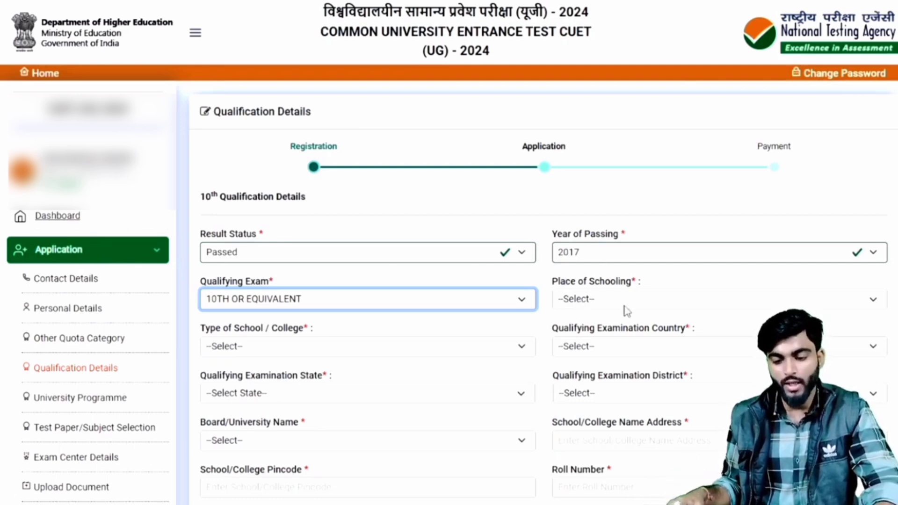
- Set the 10th place of schooling to Urban and school type to Private Unaided
left_click(610, 302)
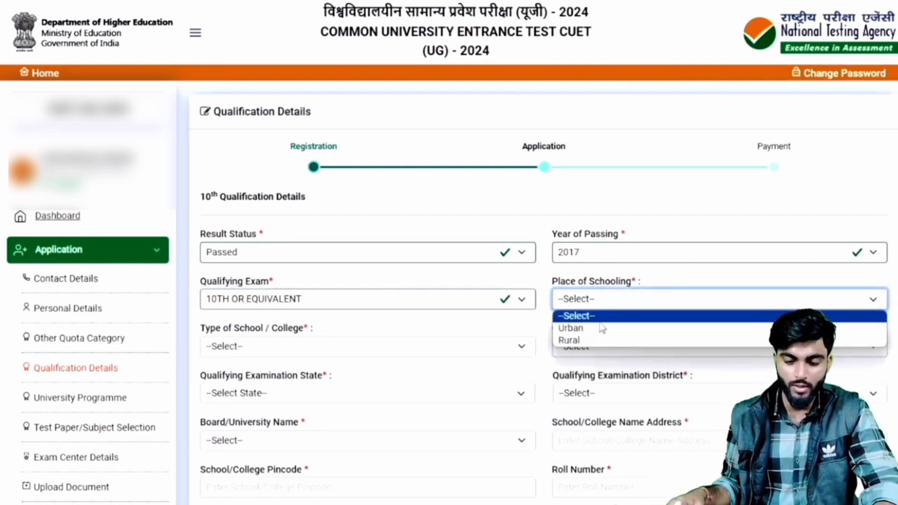
left_click(604, 329)
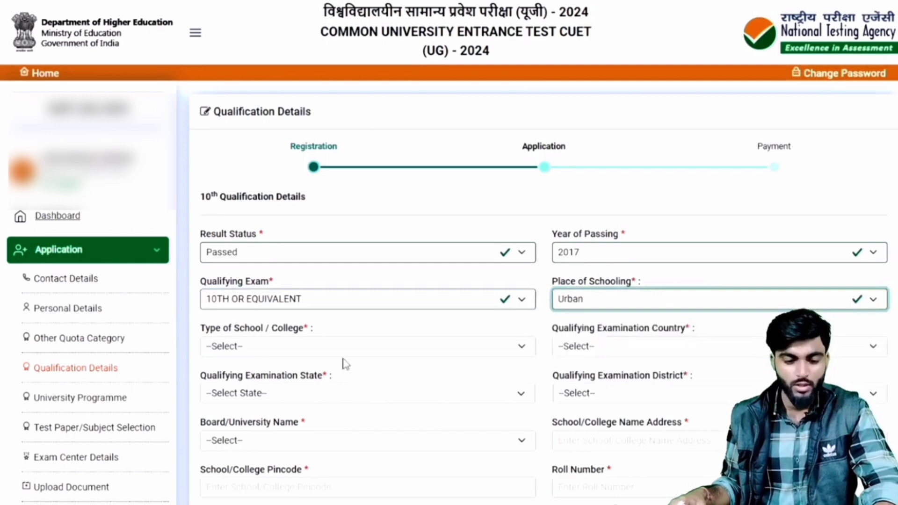
left_click(330, 346)
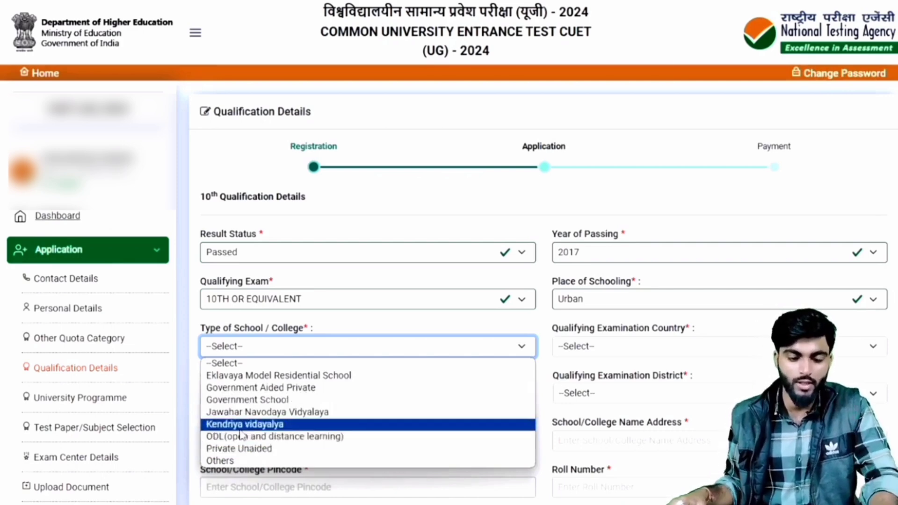
left_click(239, 449)
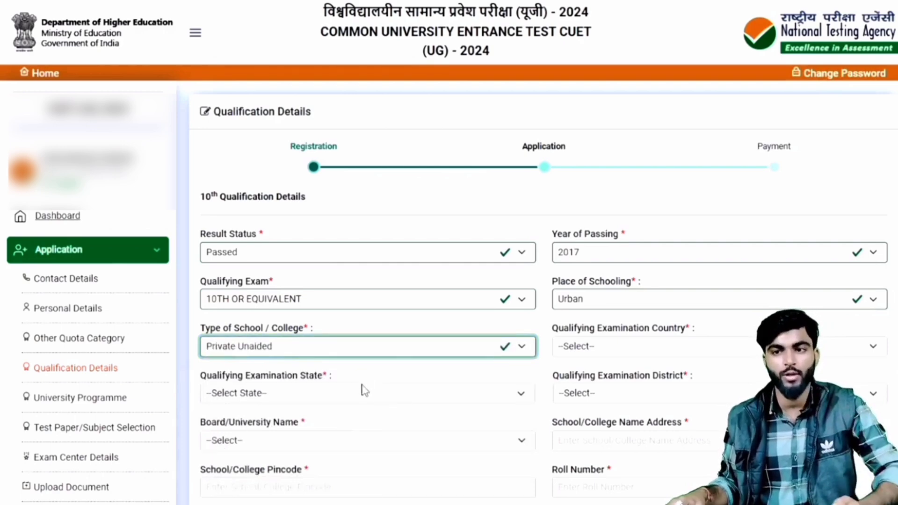
left_click(357, 355)
left_click(357, 353)
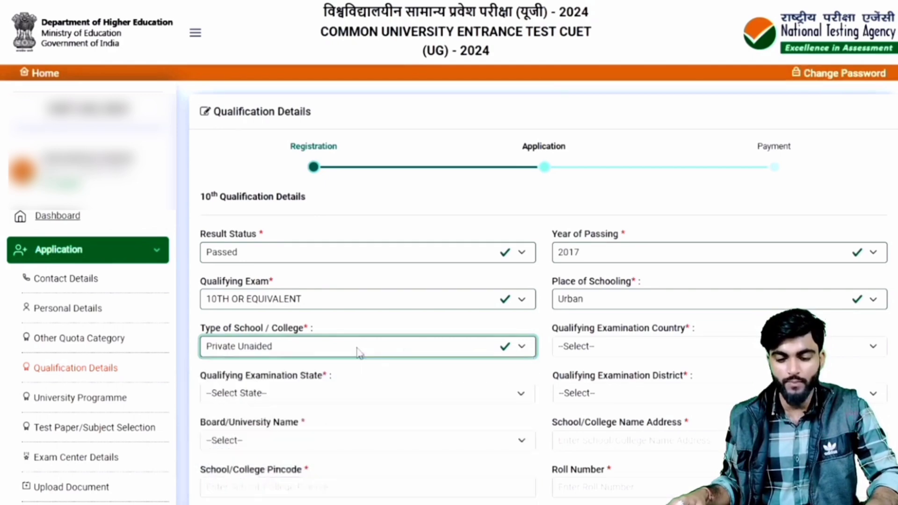
- Set the 10th examination location to INDIA, BIHAR, Darbhanga district
left_click(627, 349)
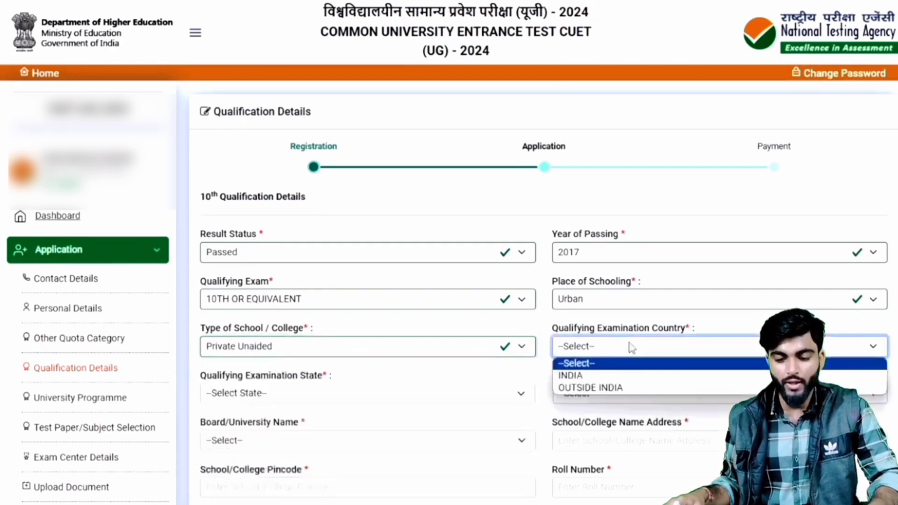
left_click(602, 376)
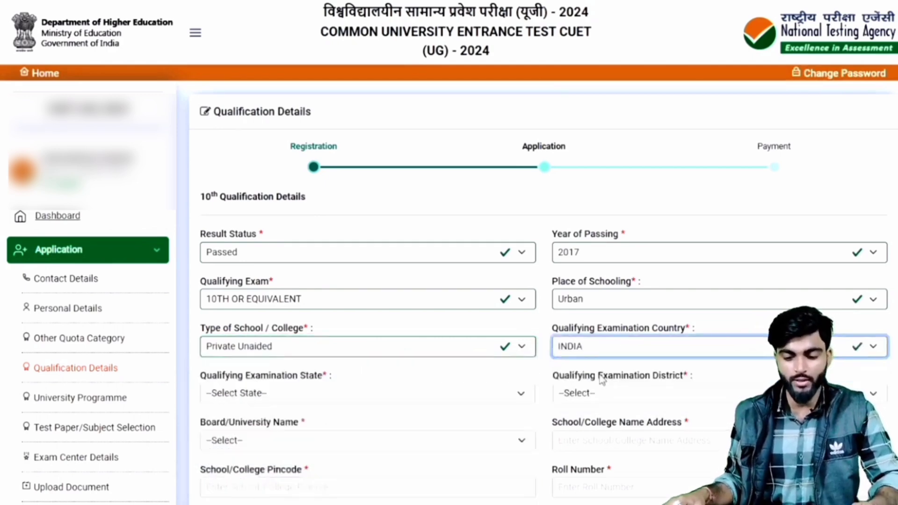
left_click(440, 397)
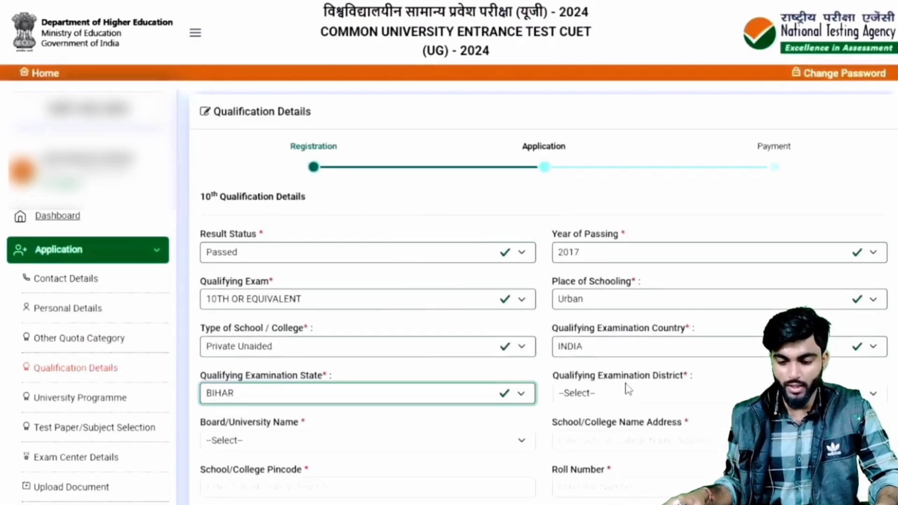
left_click(612, 394)
left_click(580, 254)
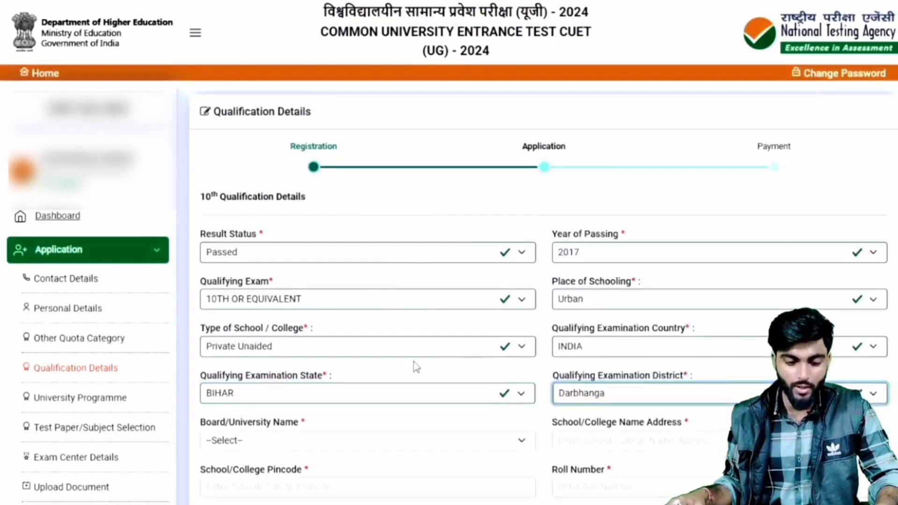
scroll(411, 367, "down", 2)
left_click(309, 375)
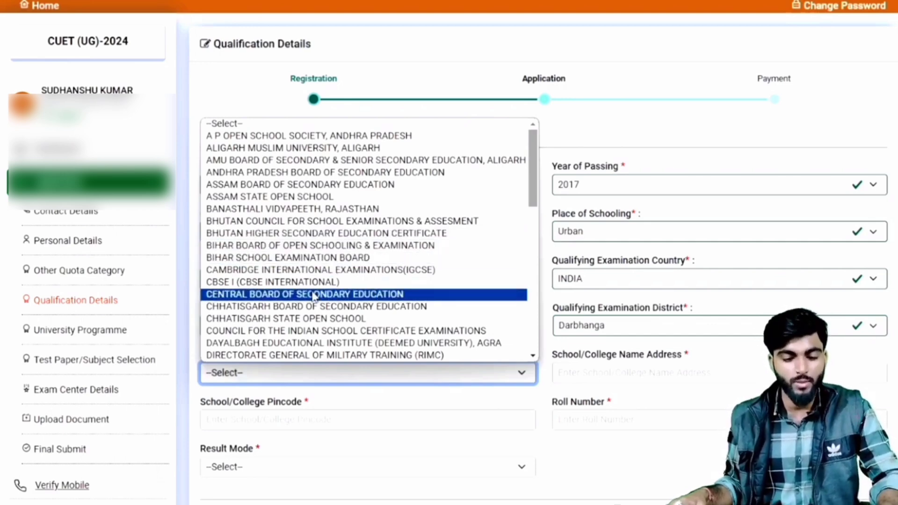
- Choose CENTRAL BOARD OF SECONDARY EDUCATION as the 10th board and enter the school name and address
left_click(251, 299)
left_click(594, 373)
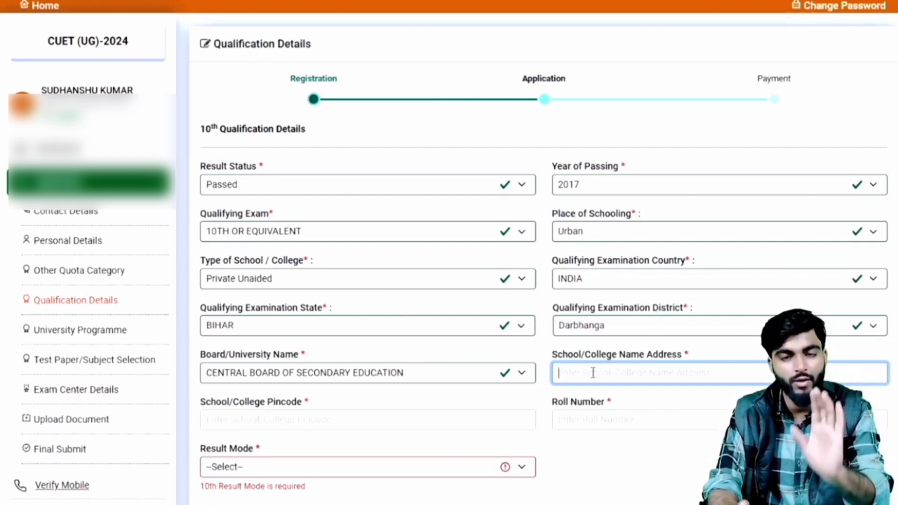
type("Gyan bh")
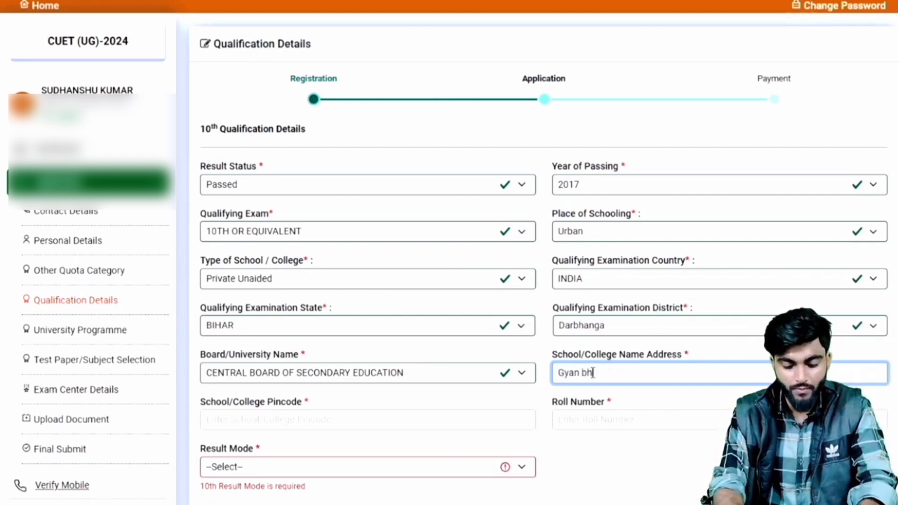
type("arti sa")
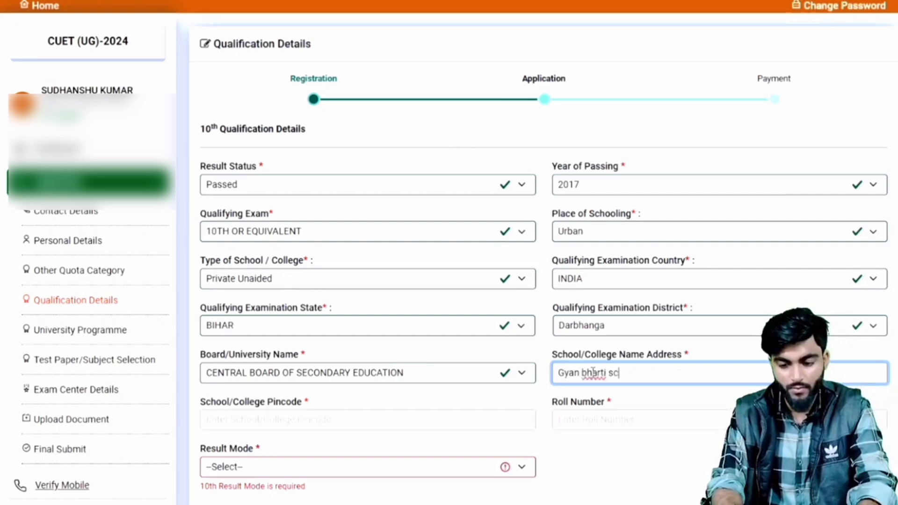
type("hool Lalbagh")
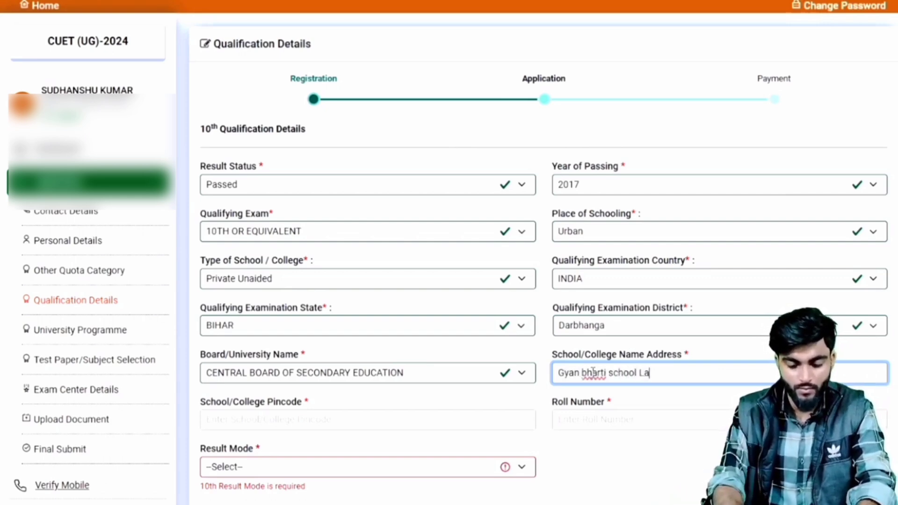
- Enter and correct the 10th school pincode, then fill in the roll number
left_click(365, 421)
type("8406009")
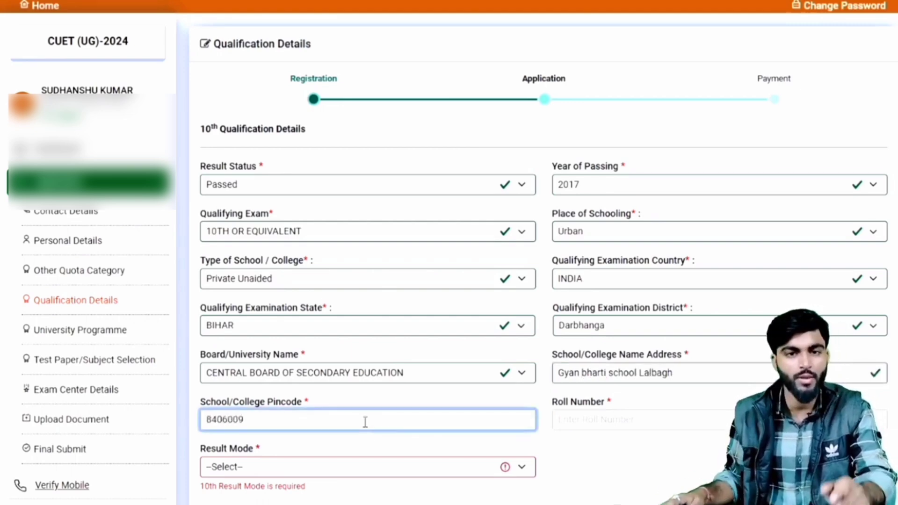
left_click(582, 423)
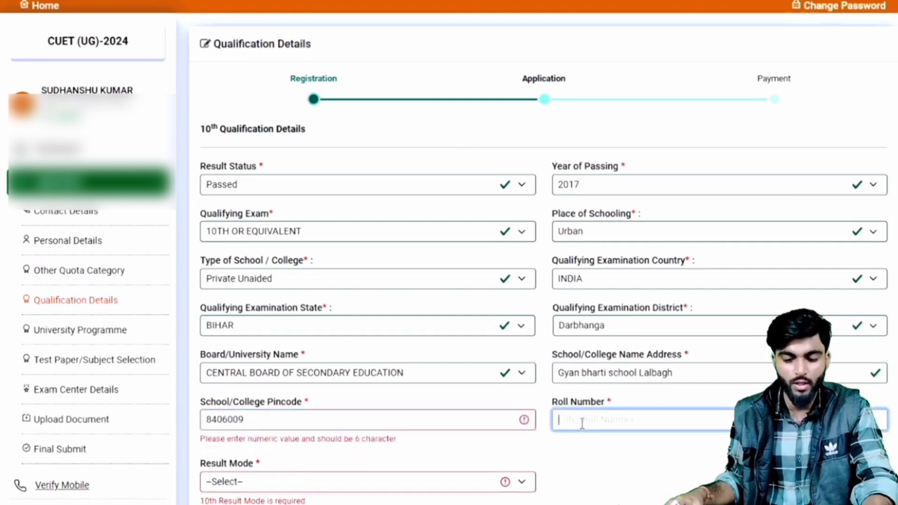
left_click(240, 419)
key("Left")
key("BackSpace")
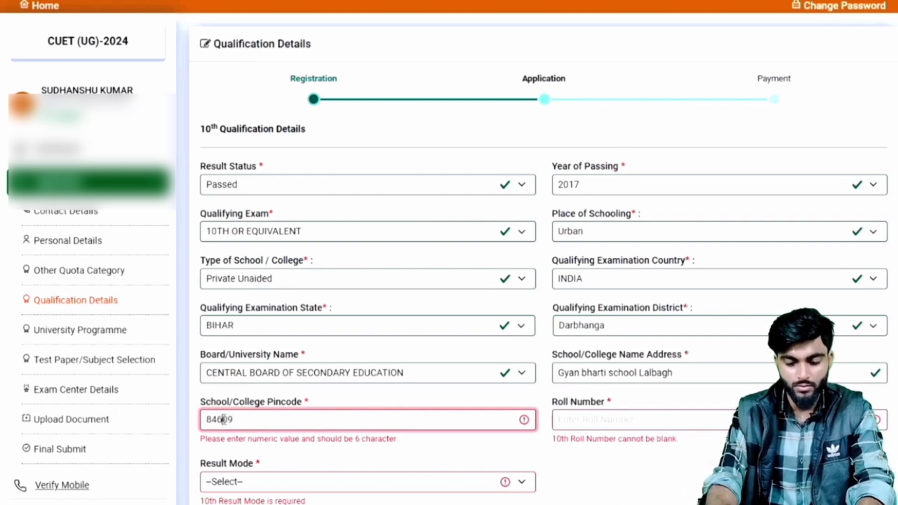
left_click(315, 456)
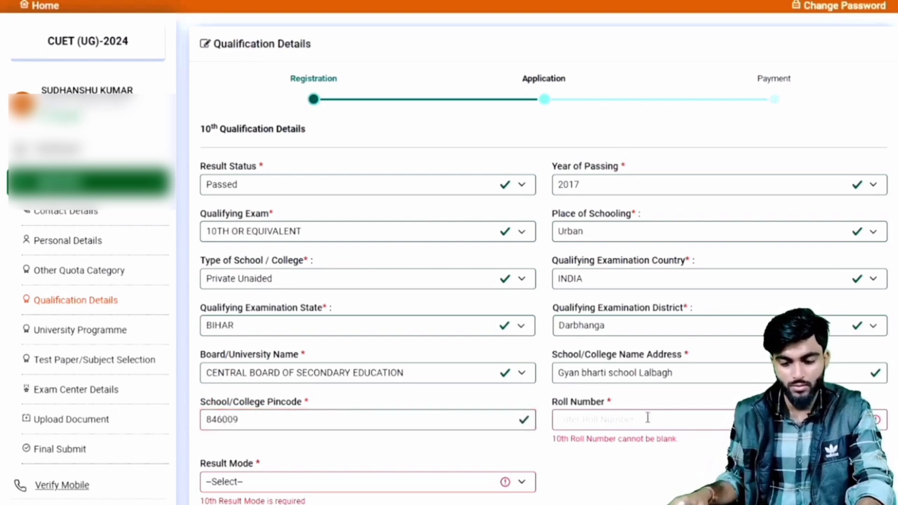
left_click(635, 423)
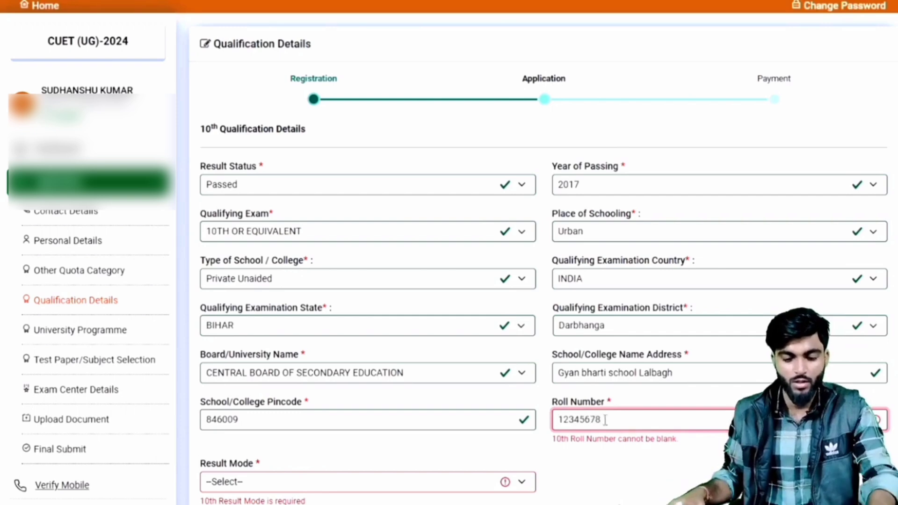
- Set the 10th result mode to CGPA with a maximum grade point of 10
scroll(527, 441, "down", 3)
left_click(521, 337)
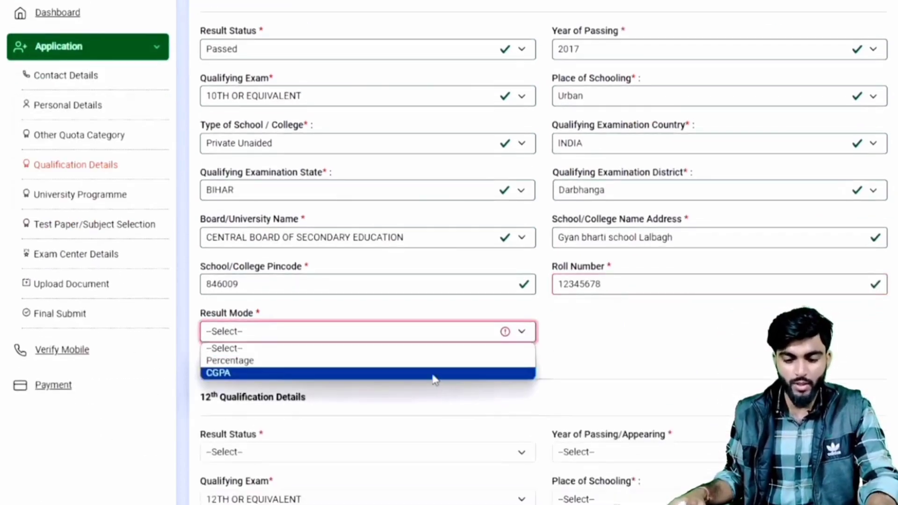
left_click(418, 374)
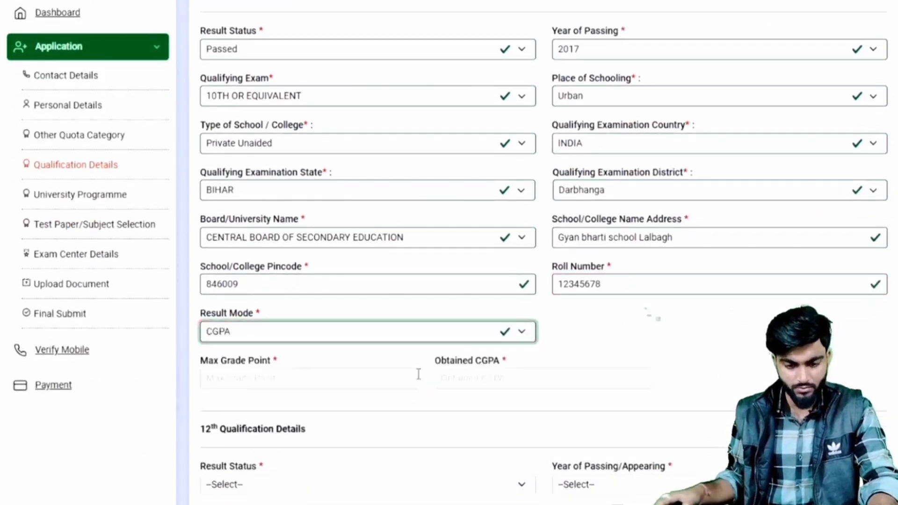
left_click(355, 383)
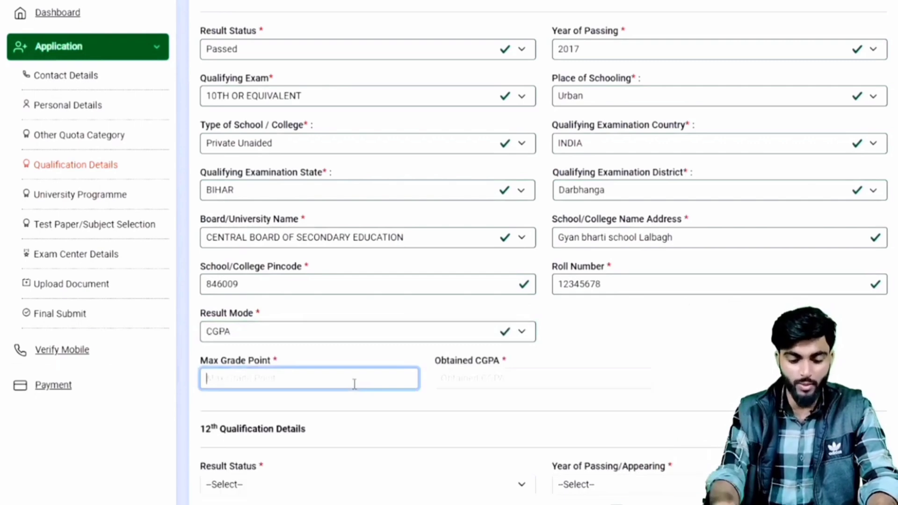
- Switch the 10th result mode to Percentage with 500 total and 400 obtained marks (80.00%)
left_click(479, 372)
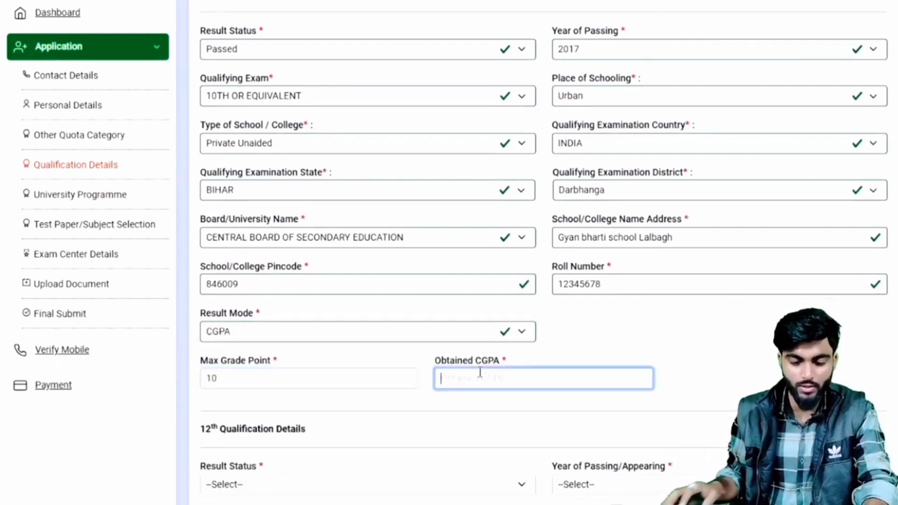
type("10")
left_click(489, 335)
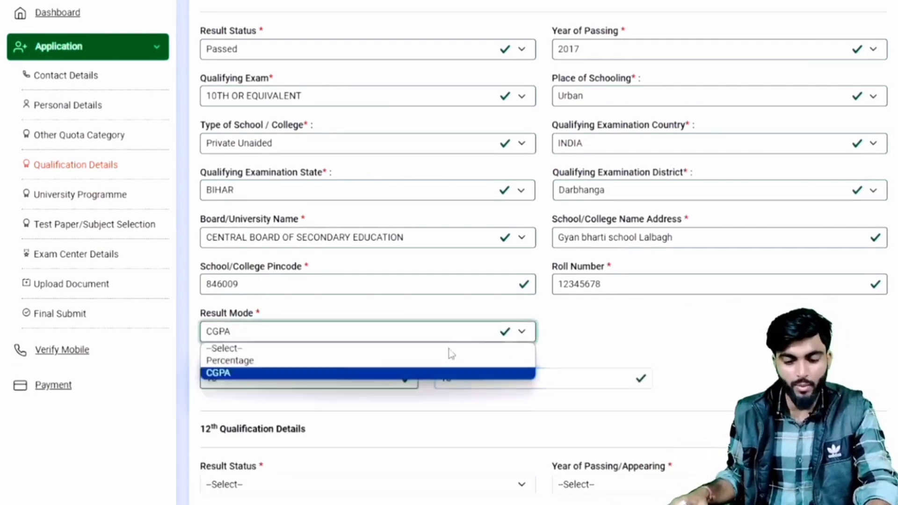
left_click(344, 361)
left_click(300, 378)
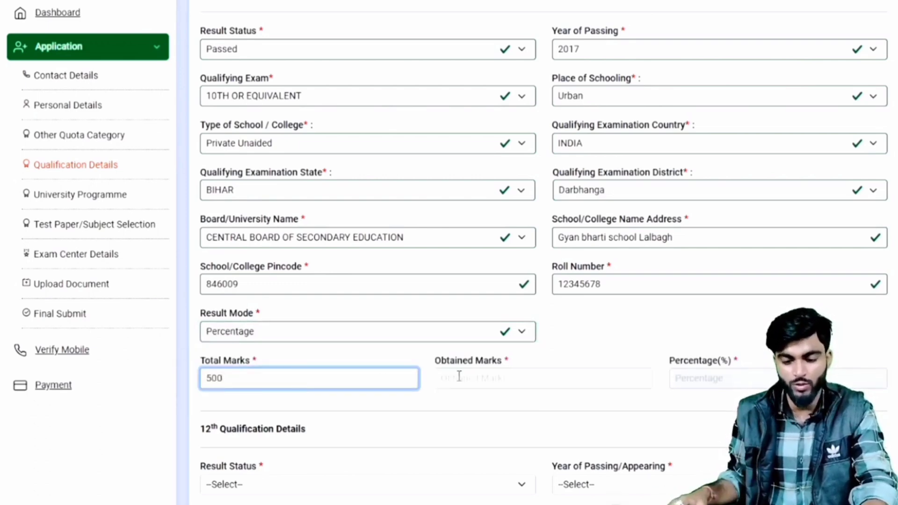
left_click(474, 375)
type("400")
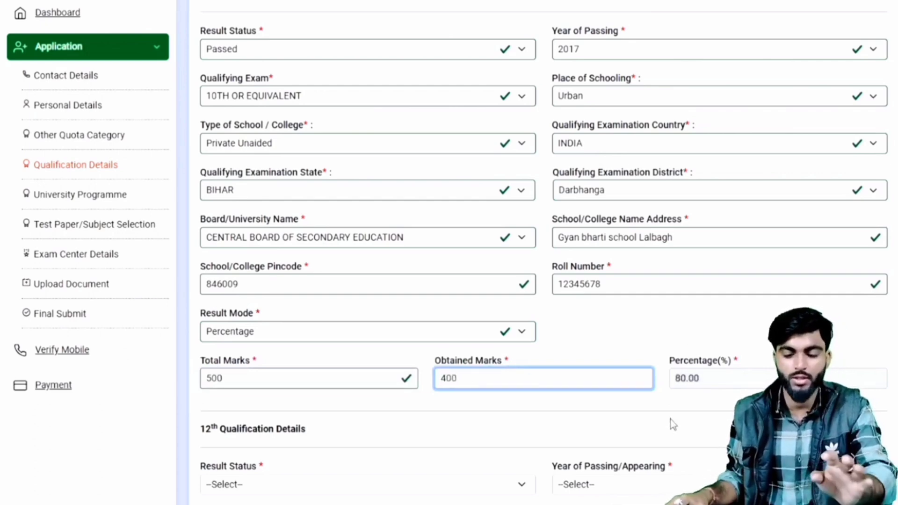
scroll(545, 440, "down", 2)
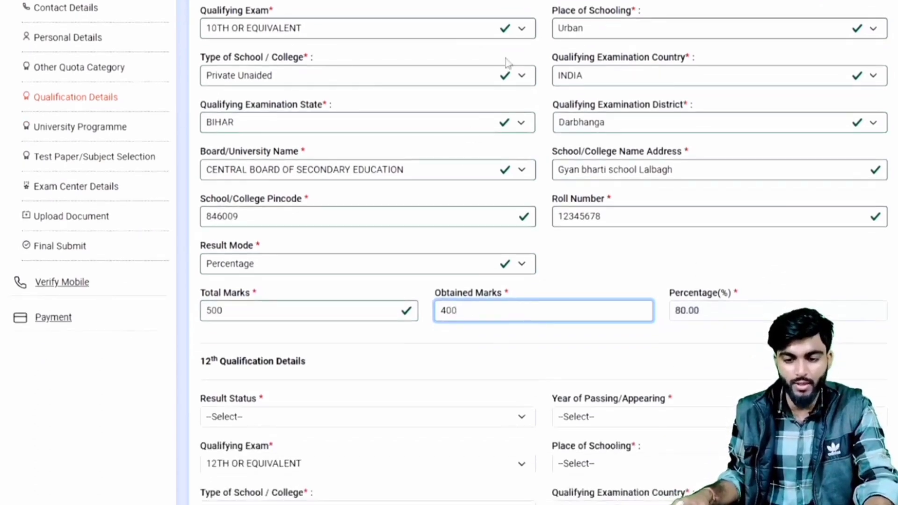
scroll(511, 154, "down", 2)
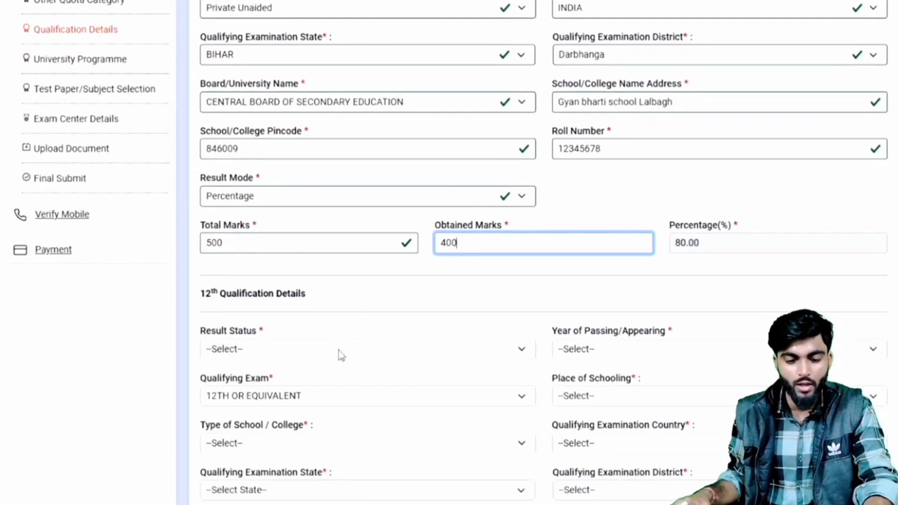
- Set the 12th details to Appearing, 2024, 12TH OR EQUIVALENT, with Urban schooling
left_click(340, 355)
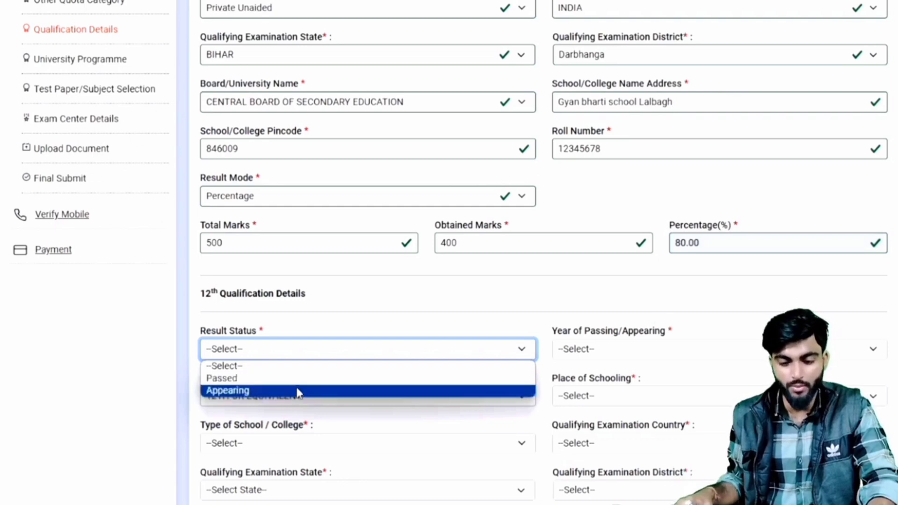
left_click(298, 391)
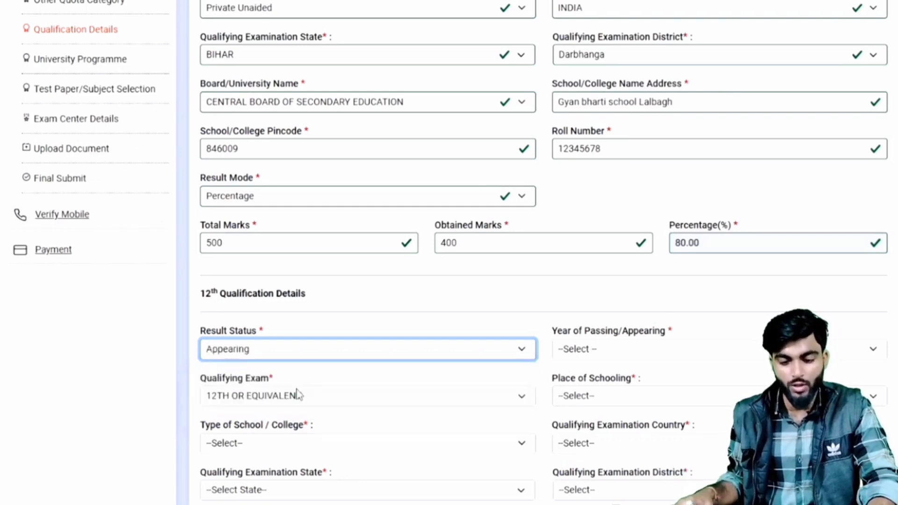
left_click(604, 354)
left_click(593, 379)
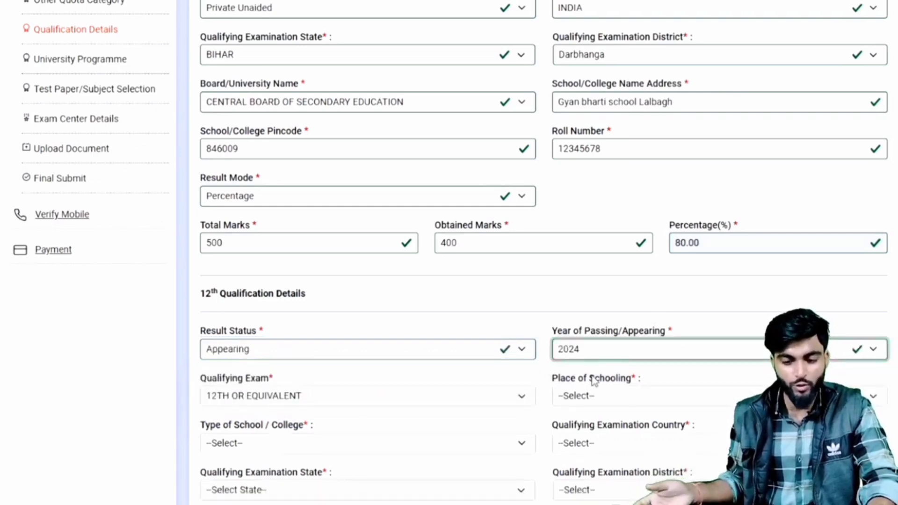
left_click(422, 395)
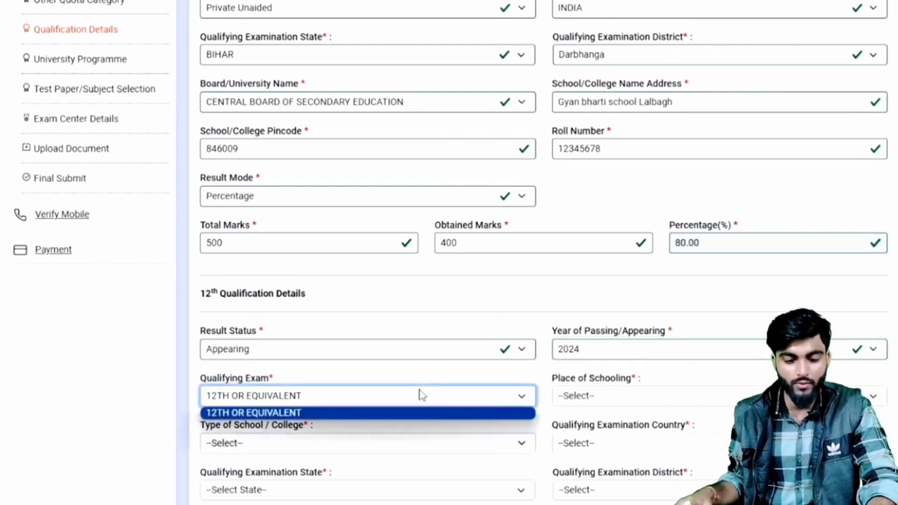
left_click(355, 414)
left_click(595, 403)
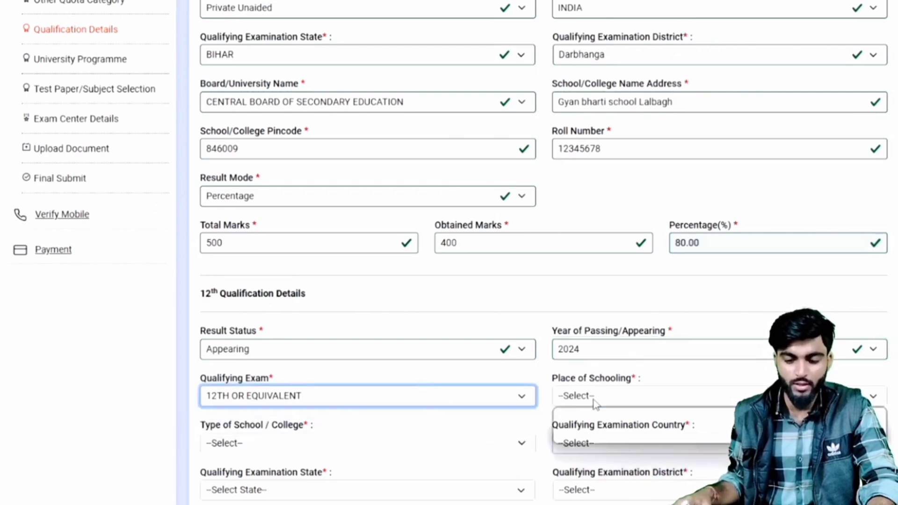
left_click(592, 425)
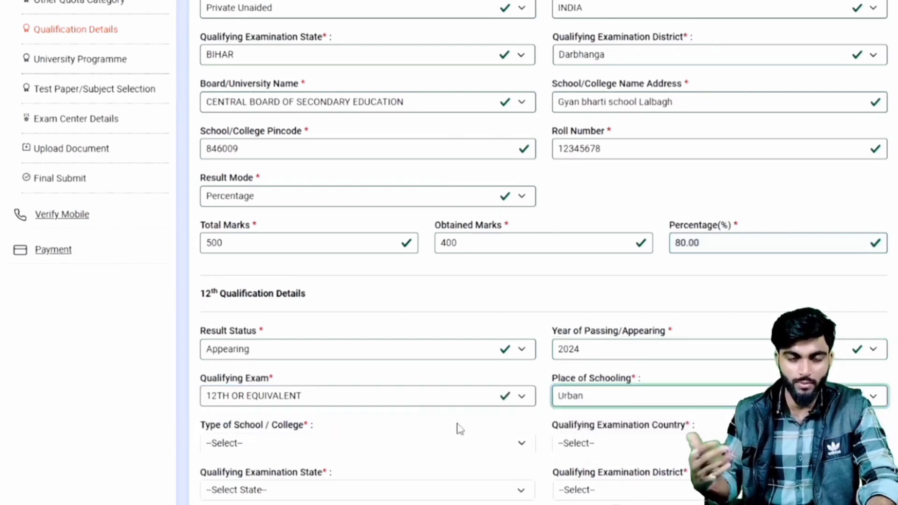
scroll(460, 428, "down", 3)
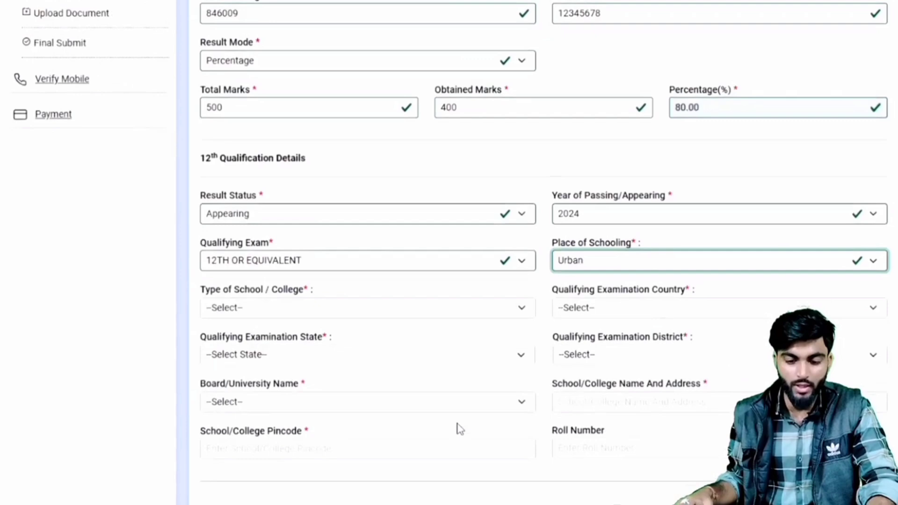
- Set the 12th school type to Private Unaided, located in INDIA, BIHAR, Darbhanga
left_click(492, 311)
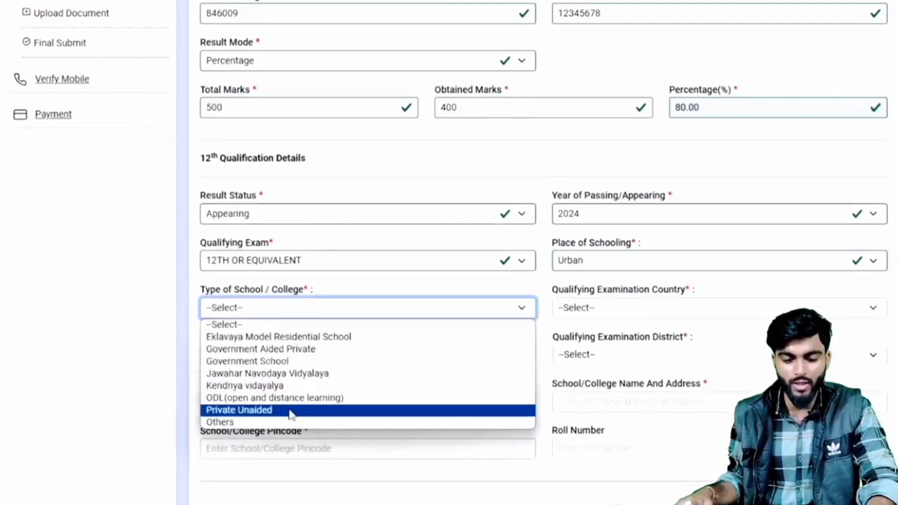
left_click(290, 410)
left_click(618, 308)
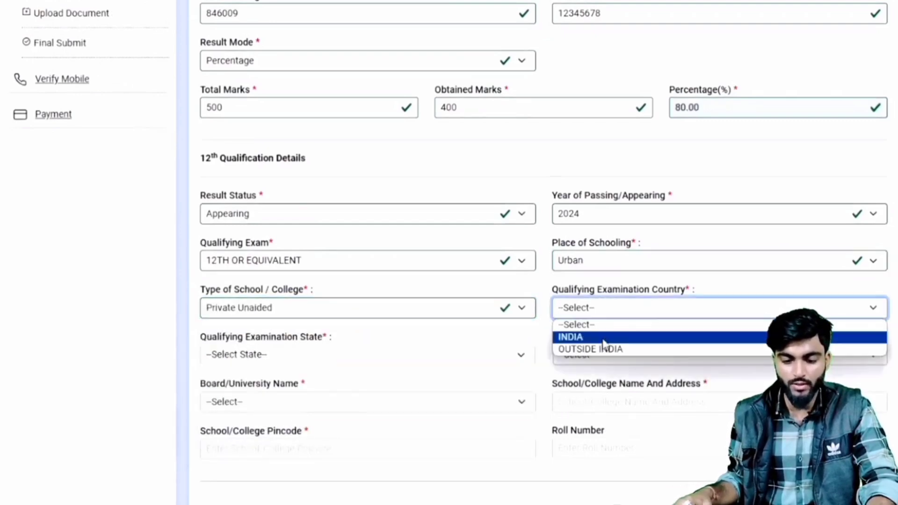
left_click(603, 338)
left_click(464, 353)
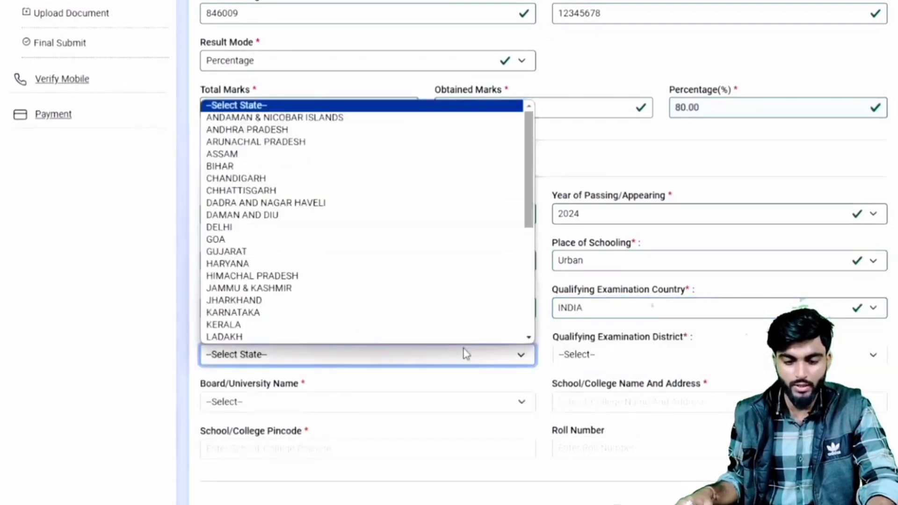
left_click(253, 158)
left_click(281, 354)
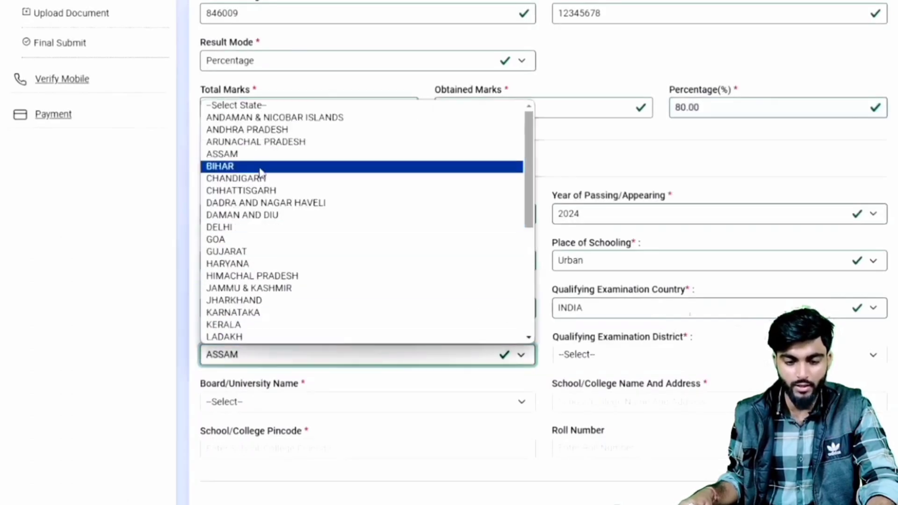
left_click(261, 168)
left_click(627, 356)
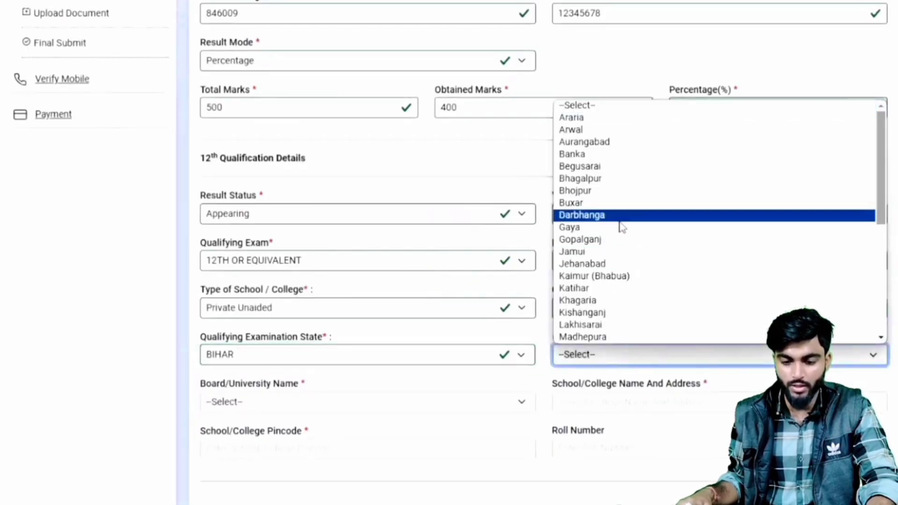
left_click(621, 221)
- Choose CENTRAL BOARD OF SECONDARY EDUCATION as the 12th board and enter the school name, address and pincode
left_click(307, 402)
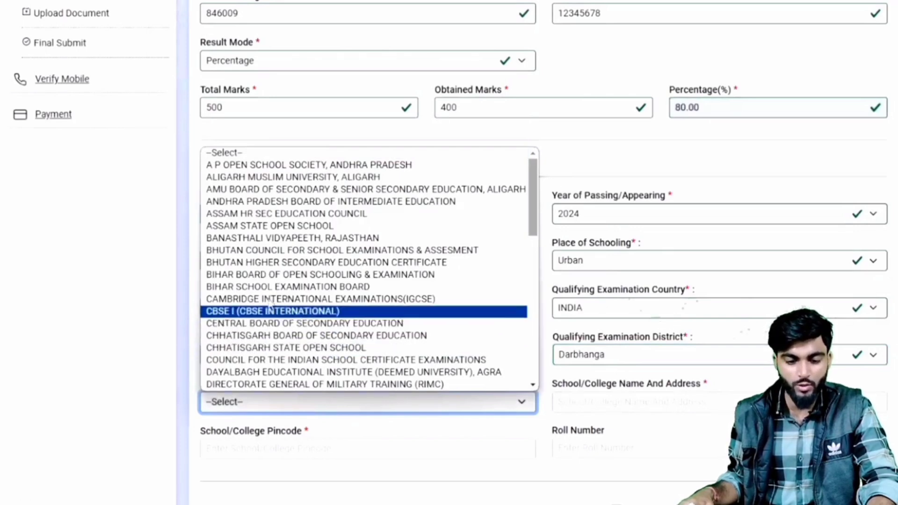
left_click(274, 324)
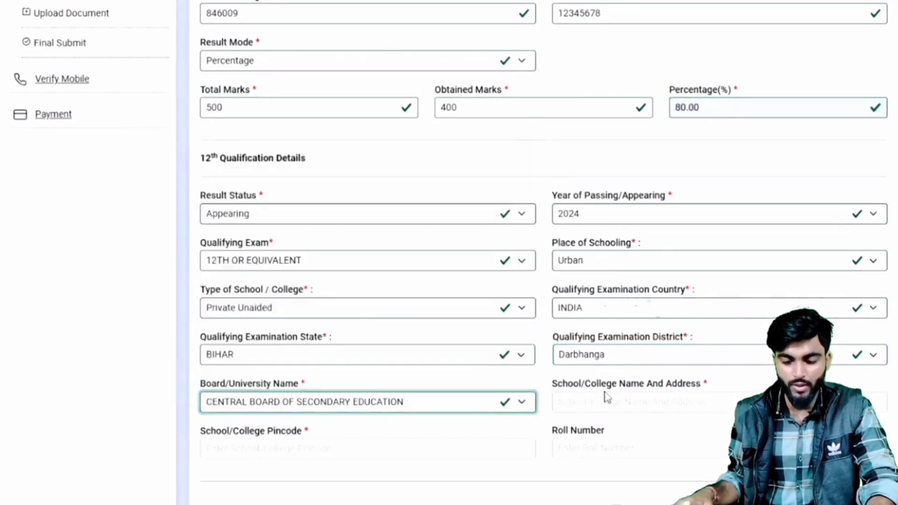
left_click(606, 397)
type("fuhuohohohihi")
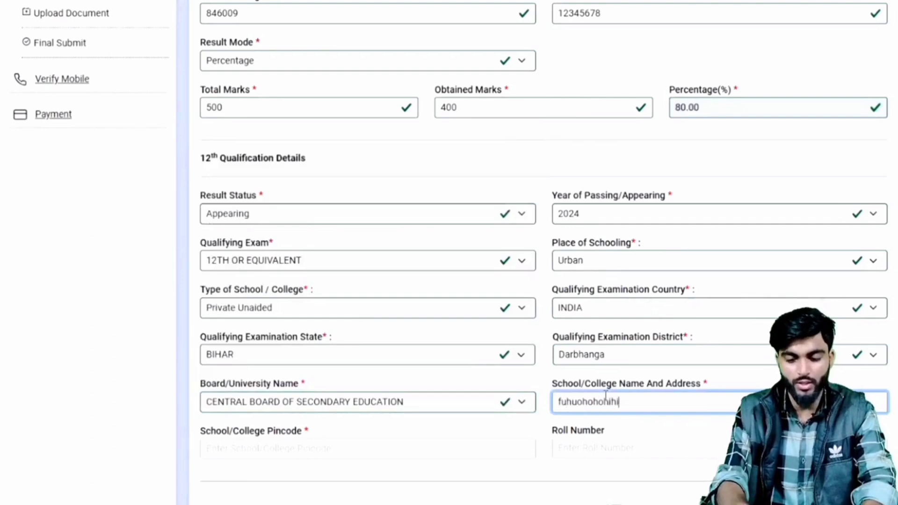
left_click(463, 447)
type("8")
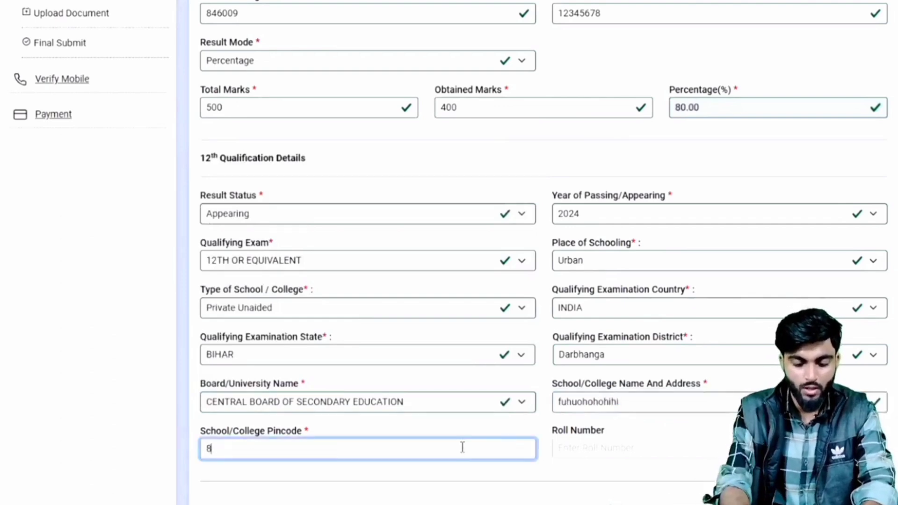
type("56009")
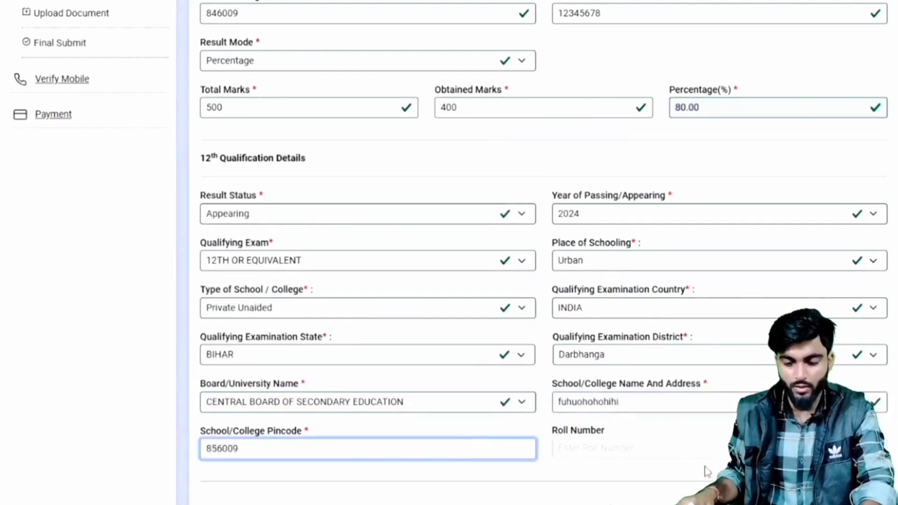
left_click(674, 449)
scroll(673, 452, "down", 2)
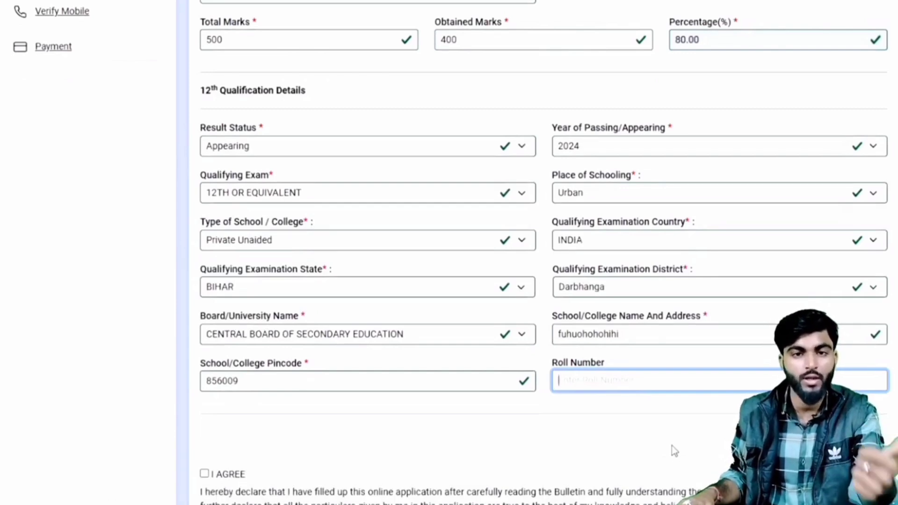
- Mark the 12th result as Passed and enter the 12th roll number
left_click(288, 147)
left_click(279, 176)
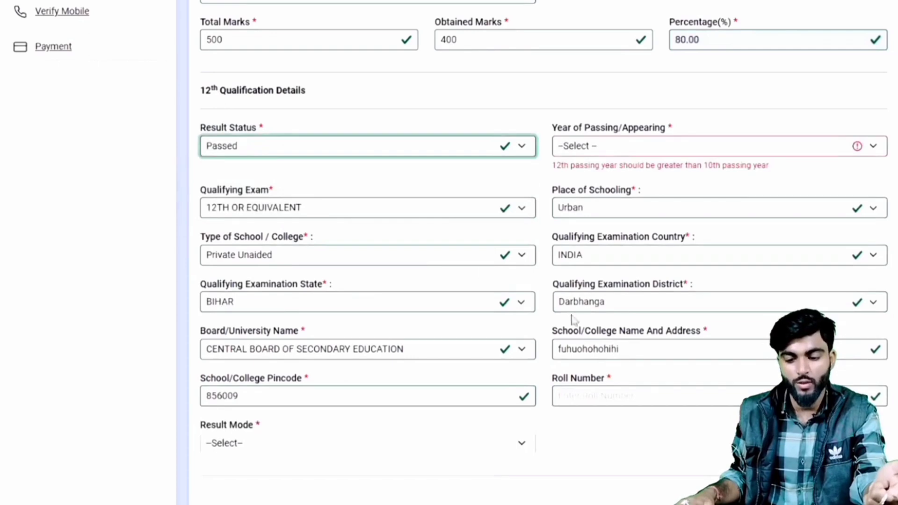
scroll(575, 321, "down", 3)
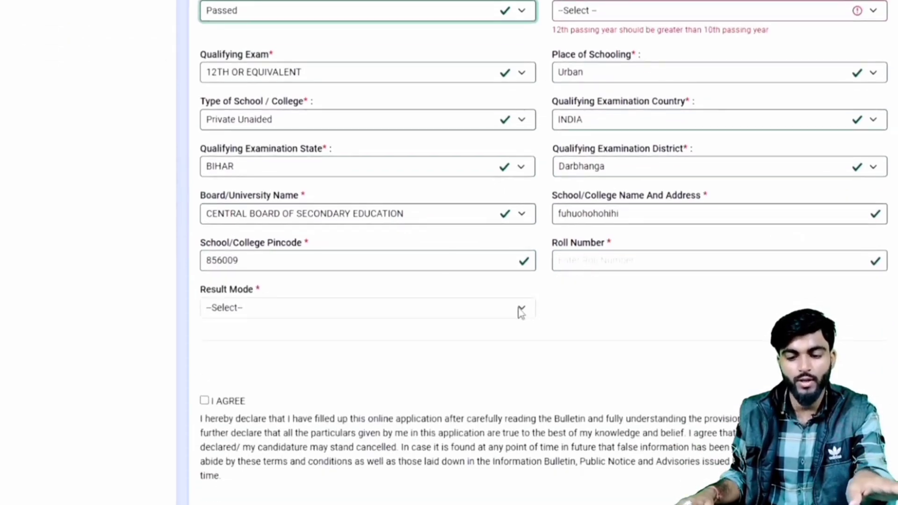
left_click(596, 261)
type("13")
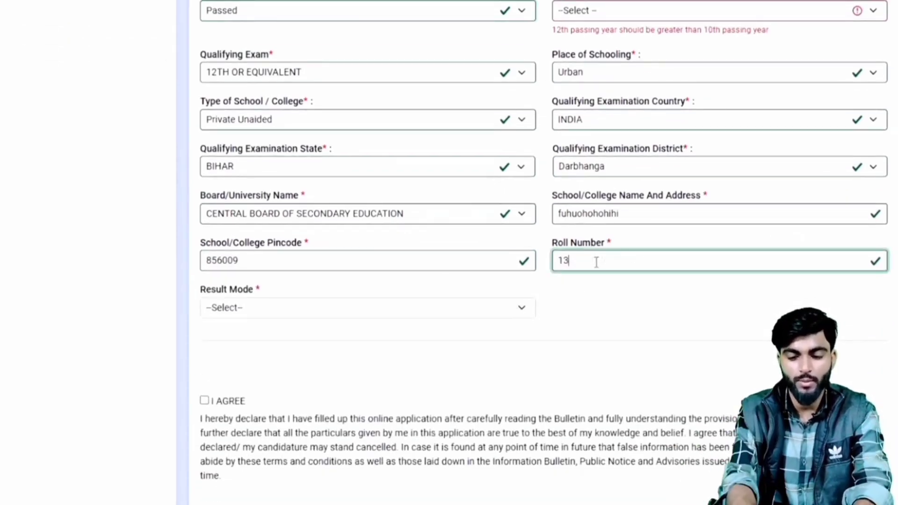
type("689u90u9")
- Record the 12th result as Percentage, 400 of 500 marks, and accept the declaration
left_click(494, 311)
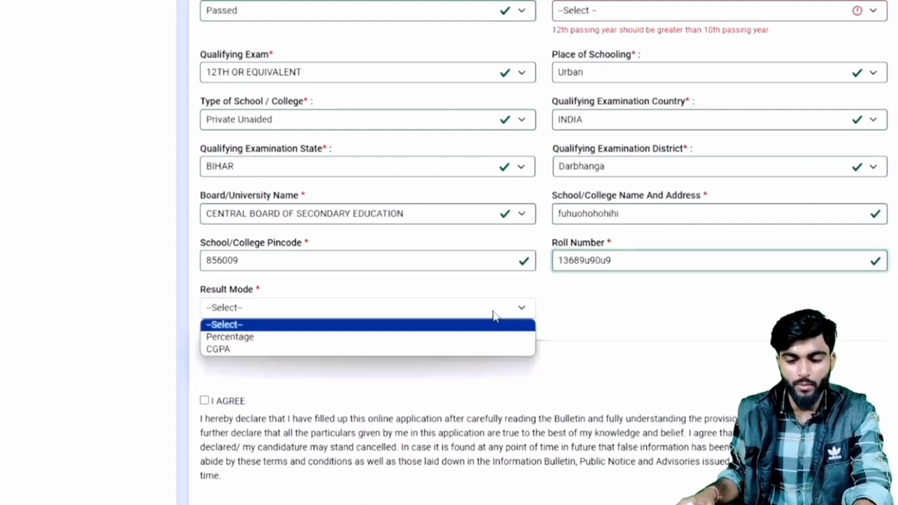
left_click(471, 338)
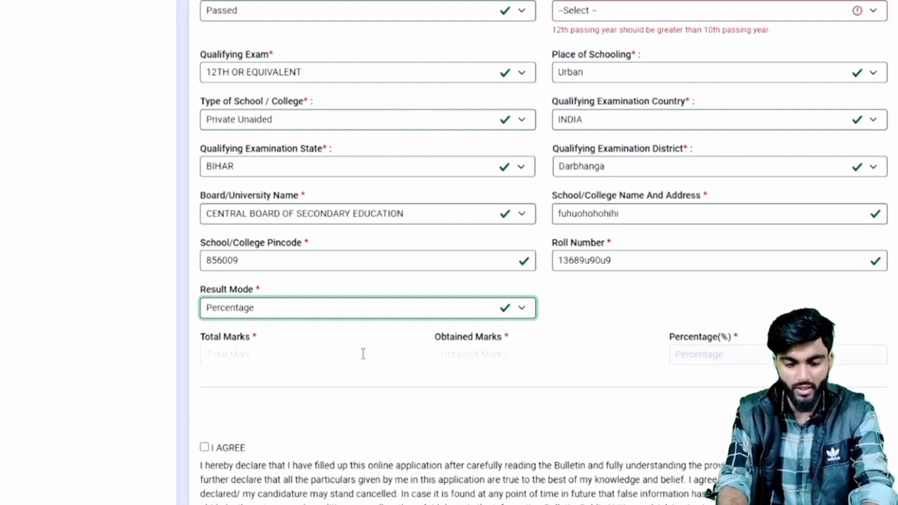
left_click(363, 354)
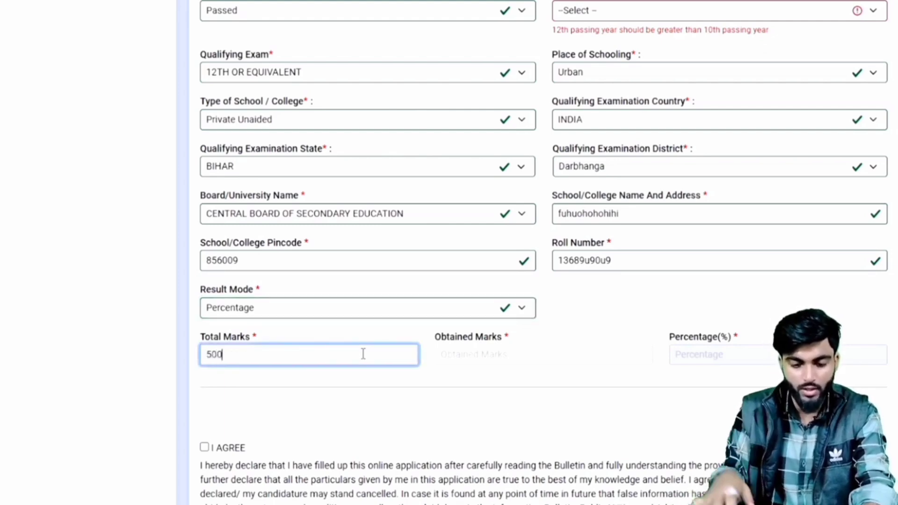
type("500")
left_click(493, 359)
type("400")
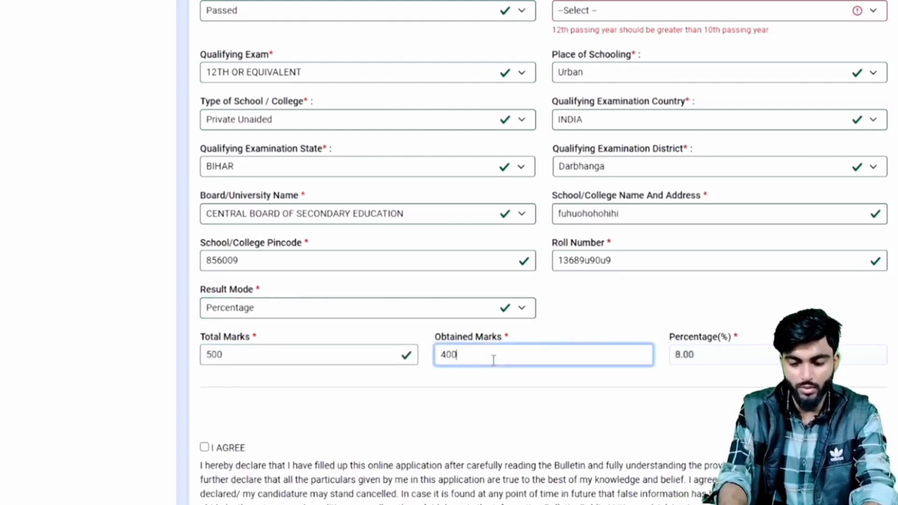
scroll(496, 365, "down", 2)
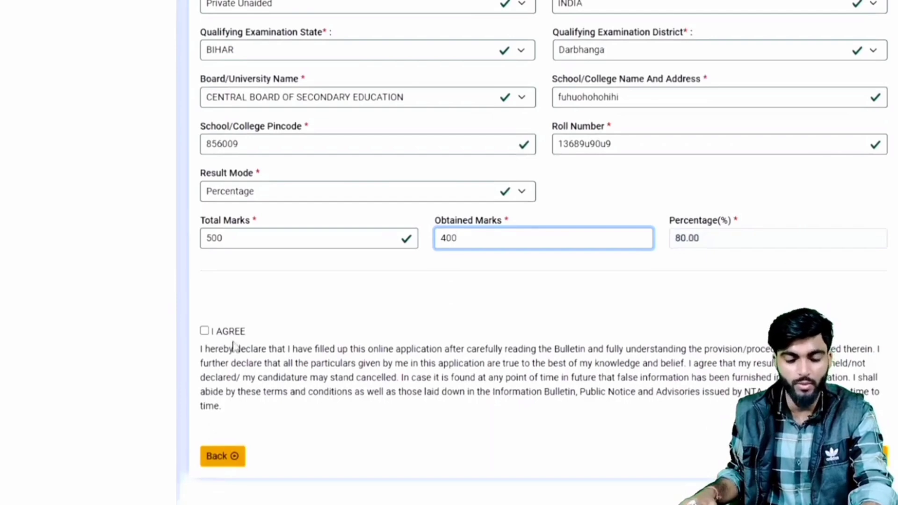
left_click(205, 331)
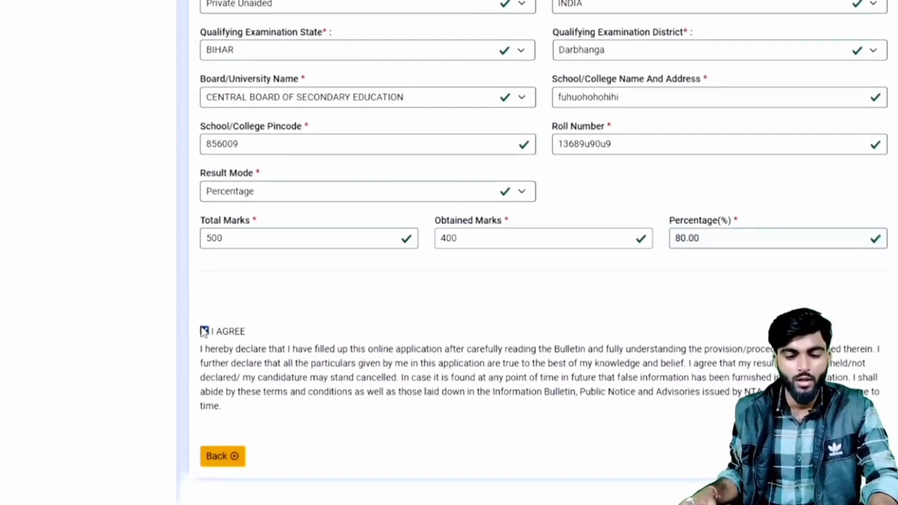
- Change the 12th Year of Passing to 2021
left_click(613, 166)
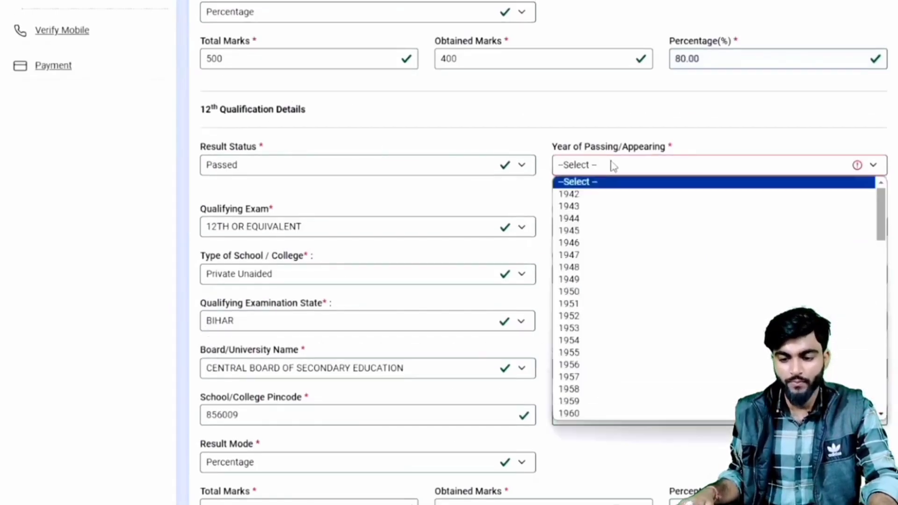
left_click(605, 167)
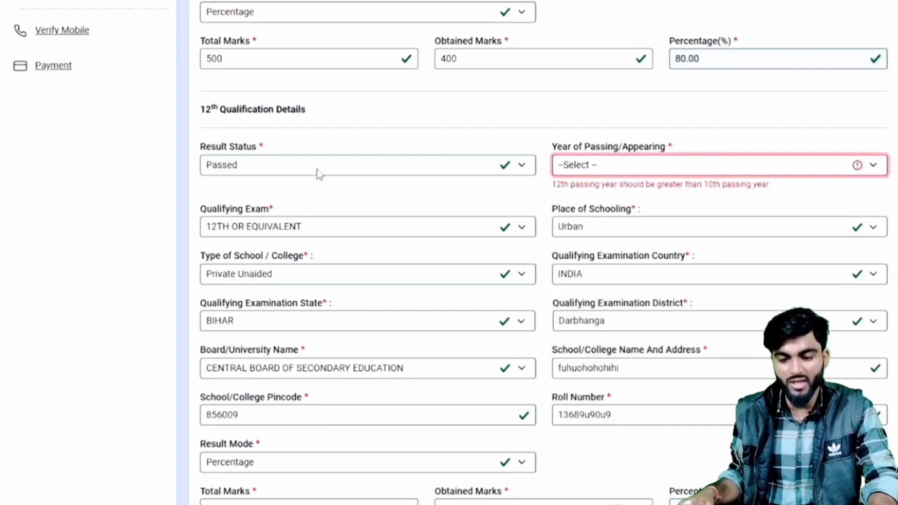
left_click(616, 168)
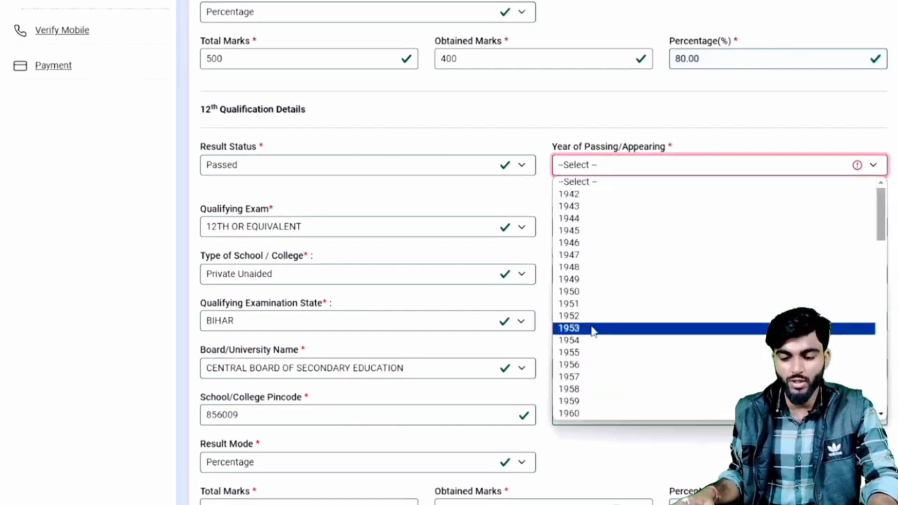
scroll(594, 329, "down", 15)
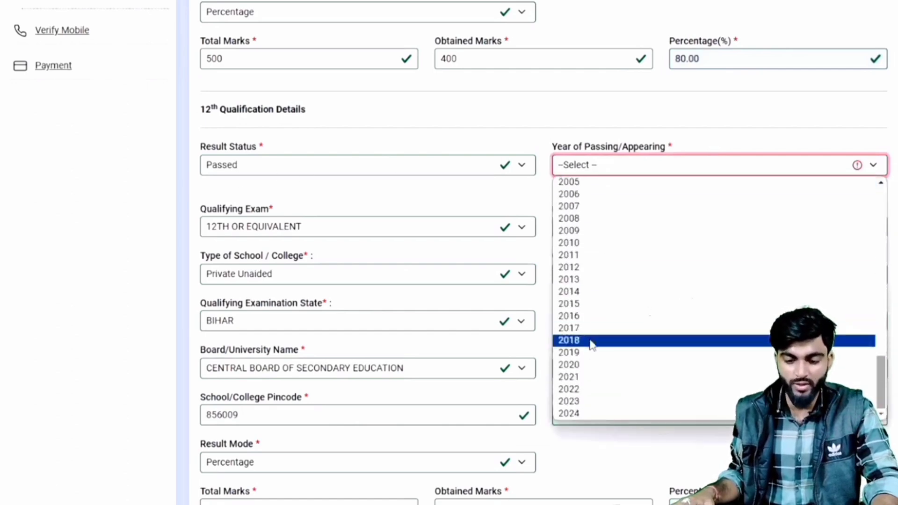
left_click(591, 377)
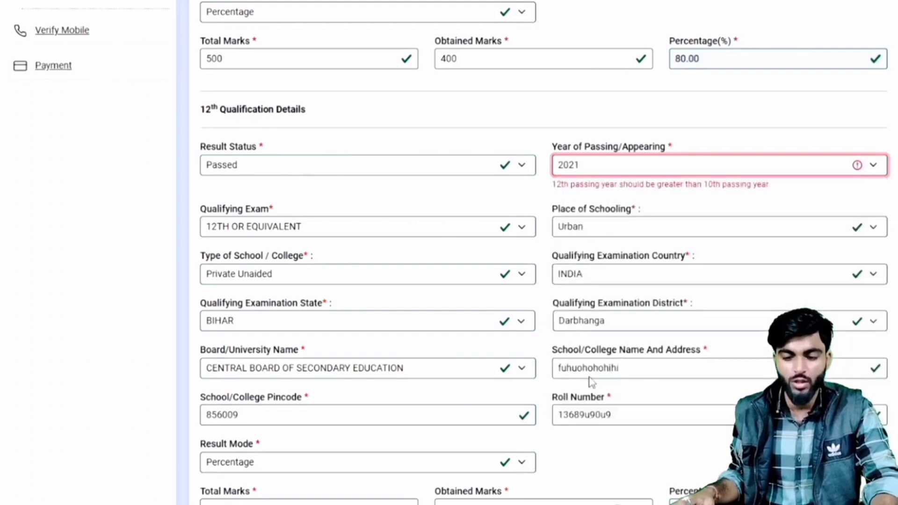
scroll(577, 373, "down", 5)
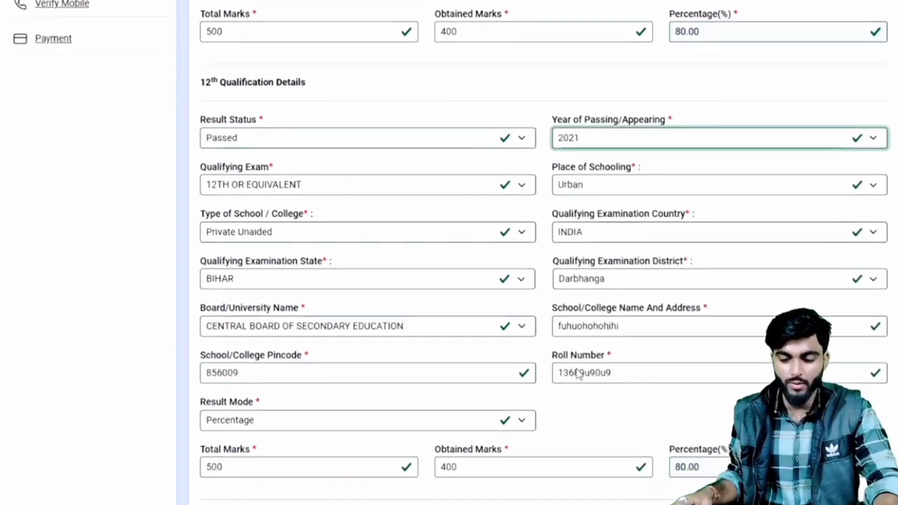
- Save the qualification details, confirm the success message and dismiss the browser's save-address prompt
left_click(234, 504)
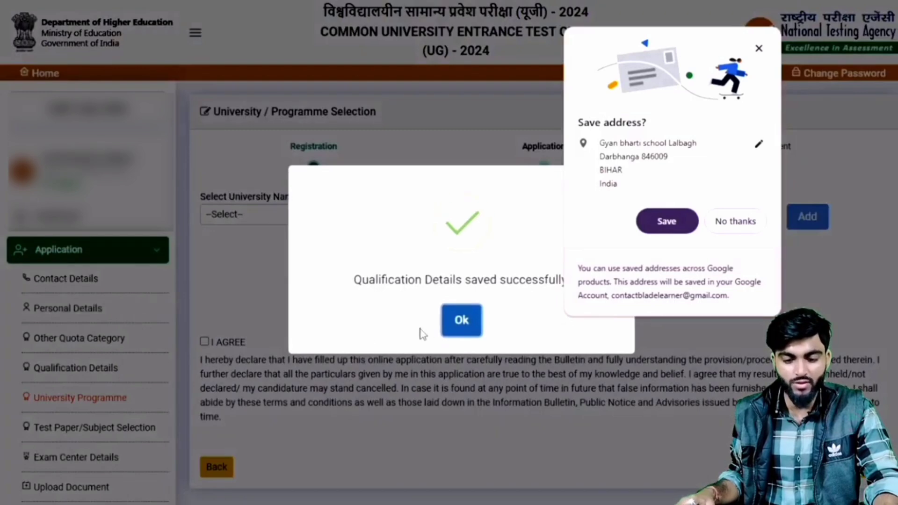
left_click(461, 320)
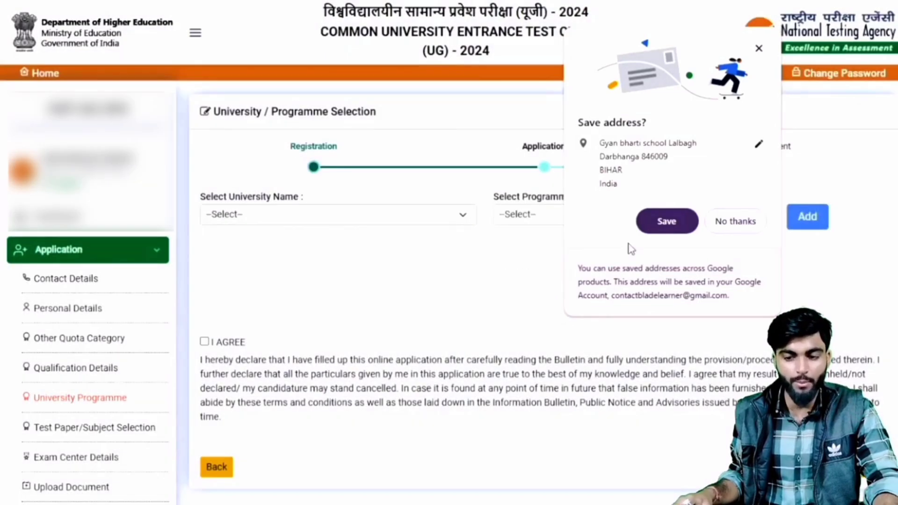
left_click(759, 49)
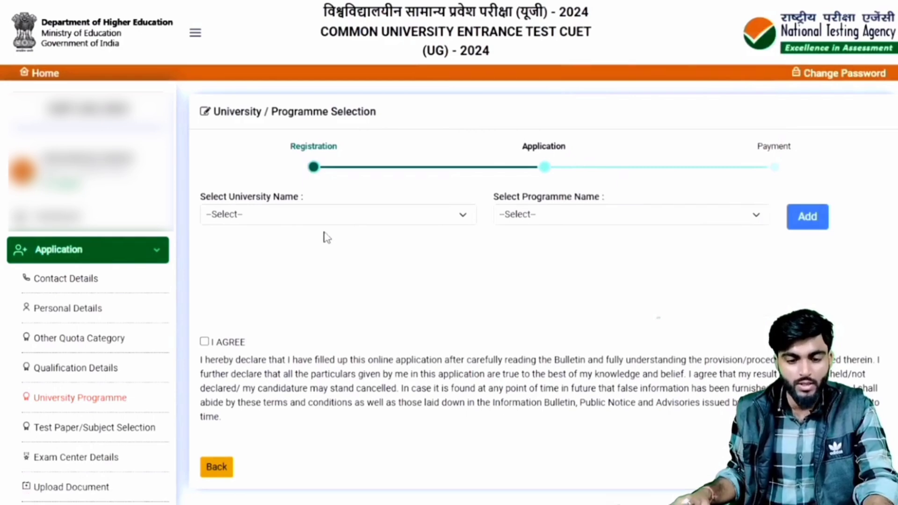
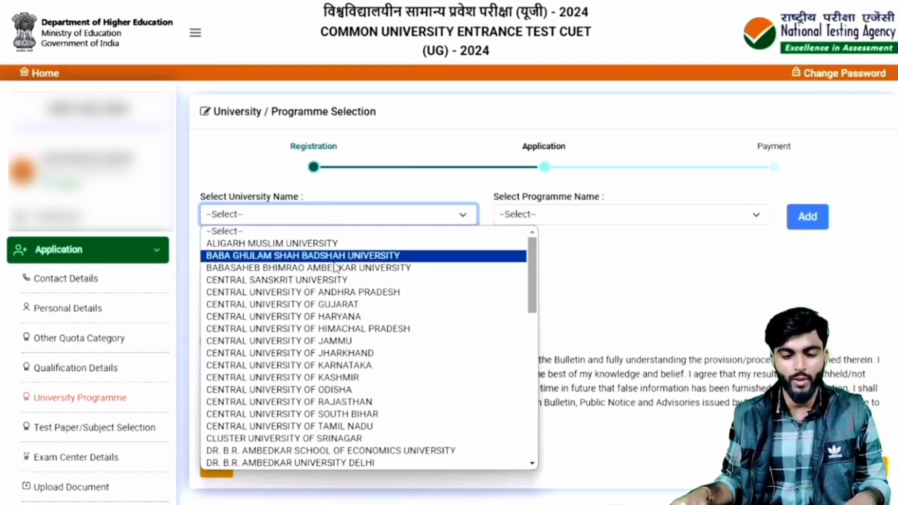
- Add BBA at Baba Ghulam Shah Badshah University as the first programme choice
left_click(299, 256)
left_click(585, 214)
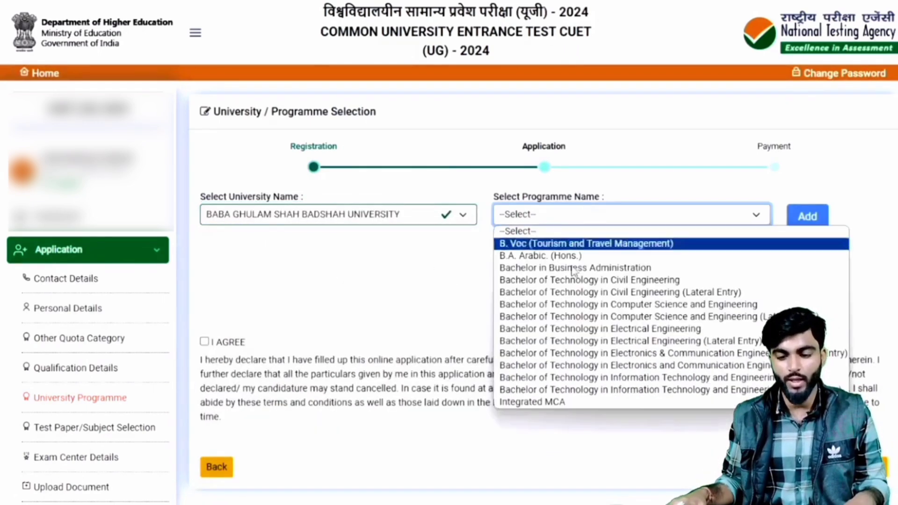
left_click(310, 220)
left_click(554, 215)
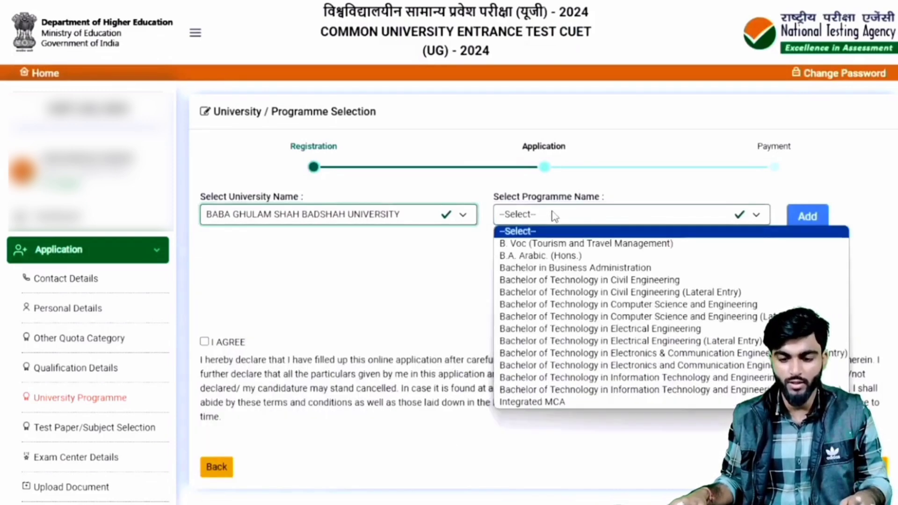
left_click(570, 269)
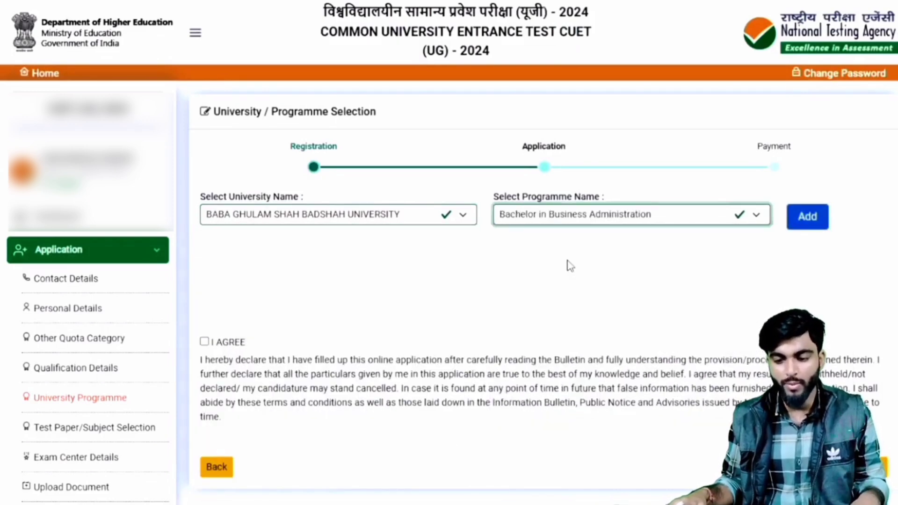
left_click(808, 216)
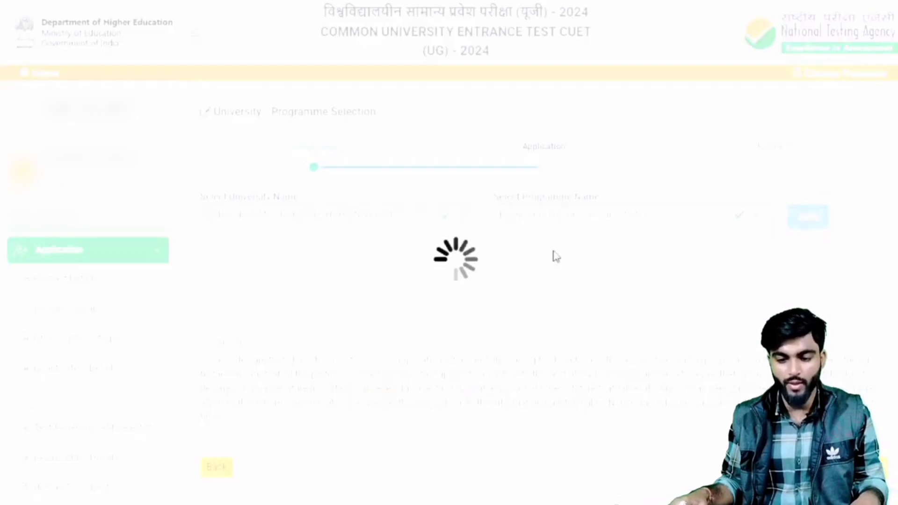
- Add B.A. (Hons) Political Science at Central University of Andhra Pradesh as the second choice
left_click(330, 218)
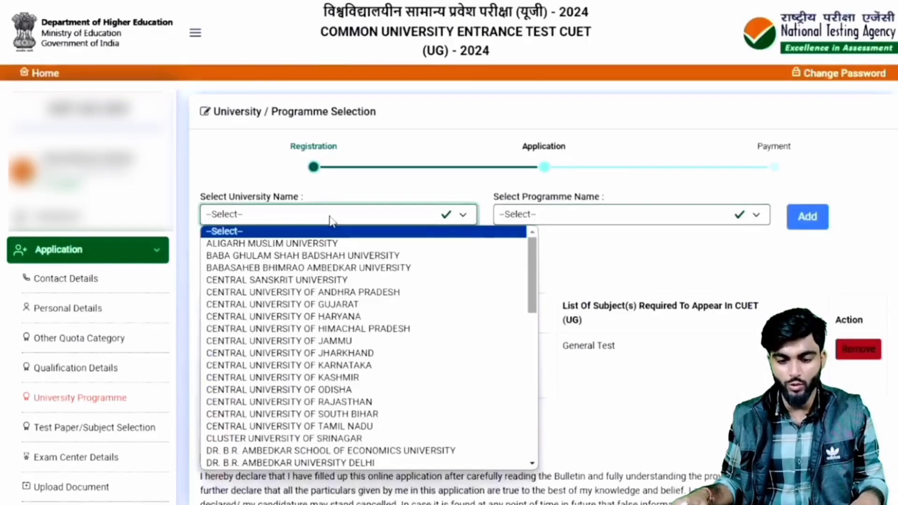
left_click(317, 292)
left_click(561, 221)
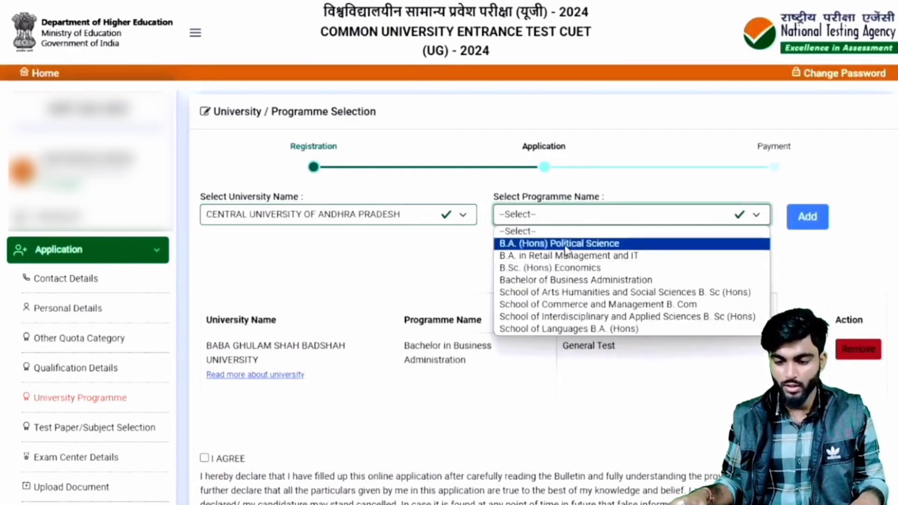
left_click(585, 242)
left_click(809, 217)
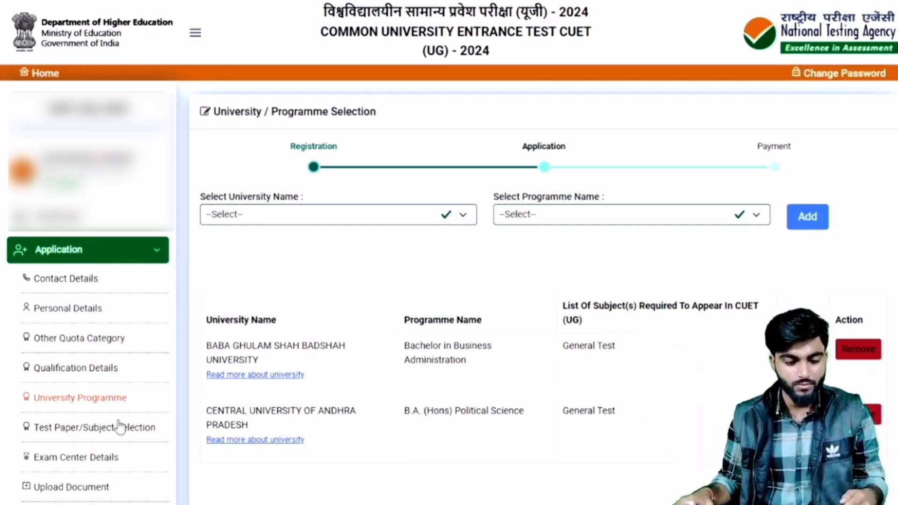
- Tick I AGREE, save the university programme choices and confirm the success message
scroll(479, 385, "down", 4)
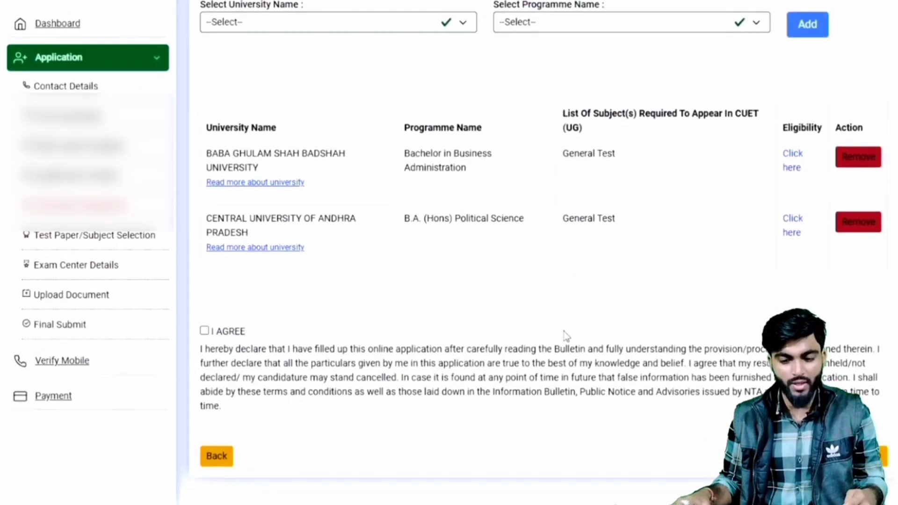
left_click(206, 332)
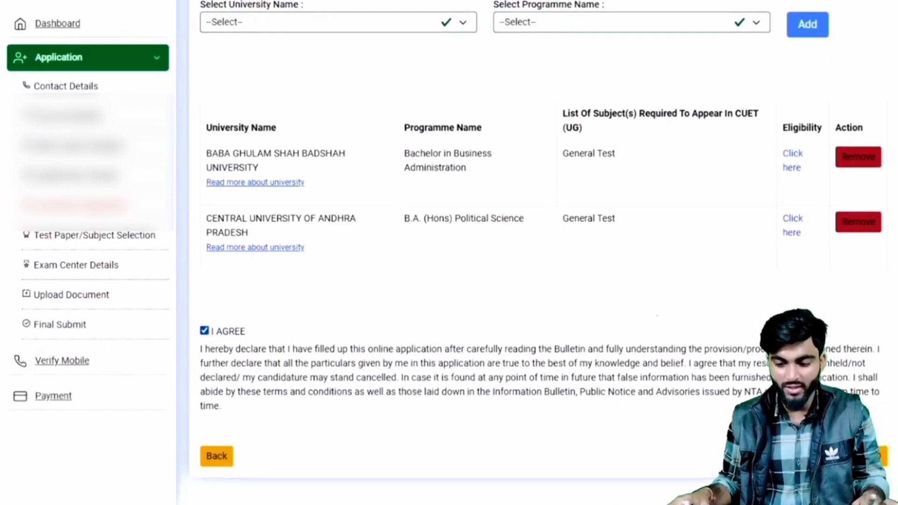
left_click(860, 457)
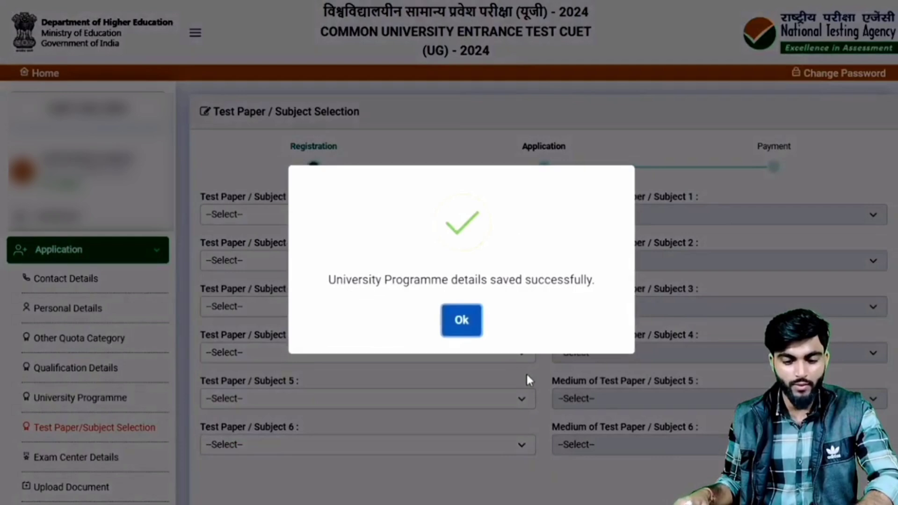
left_click(451, 319)
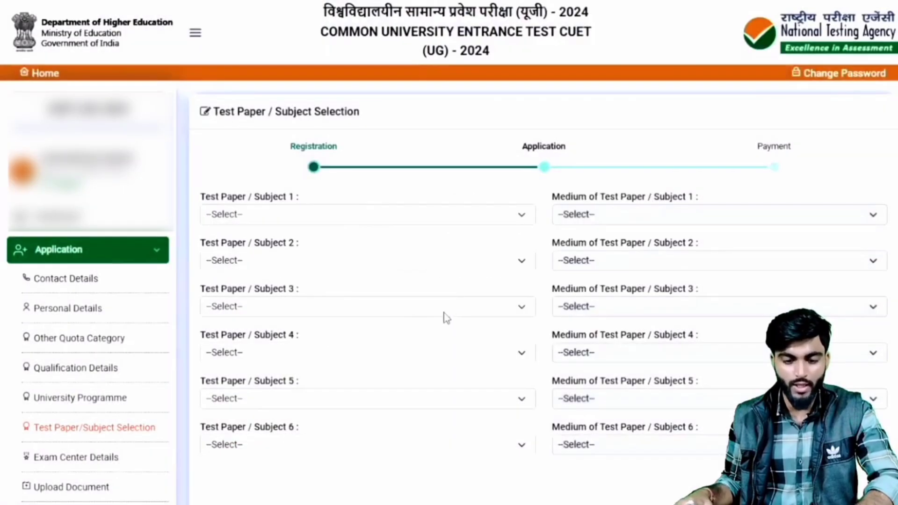
- Set test paper 1 to English (101) and test paper 2 to Hindi (102)
left_click(330, 214)
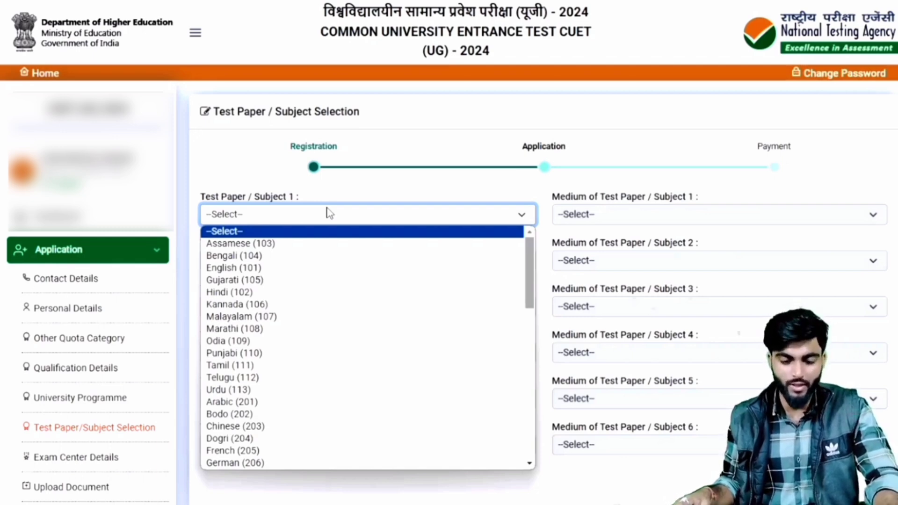
left_click(340, 186)
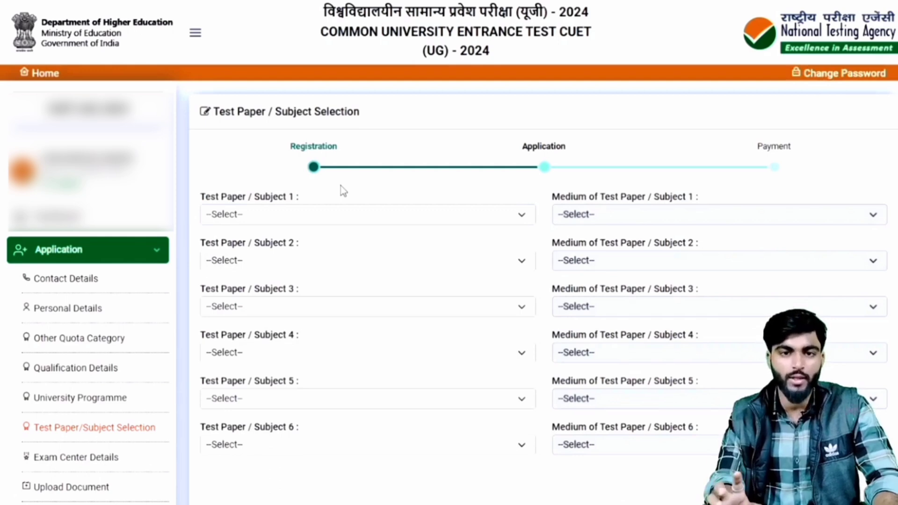
left_click(329, 214)
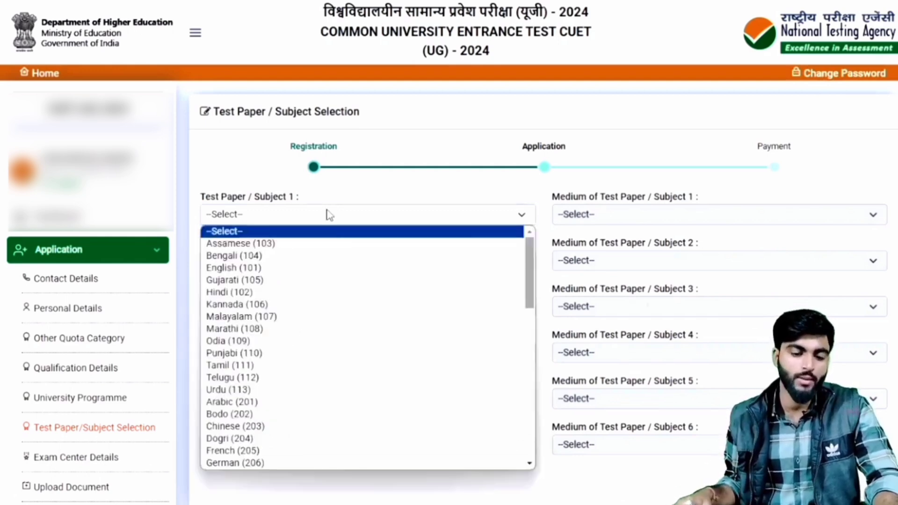
left_click(275, 268)
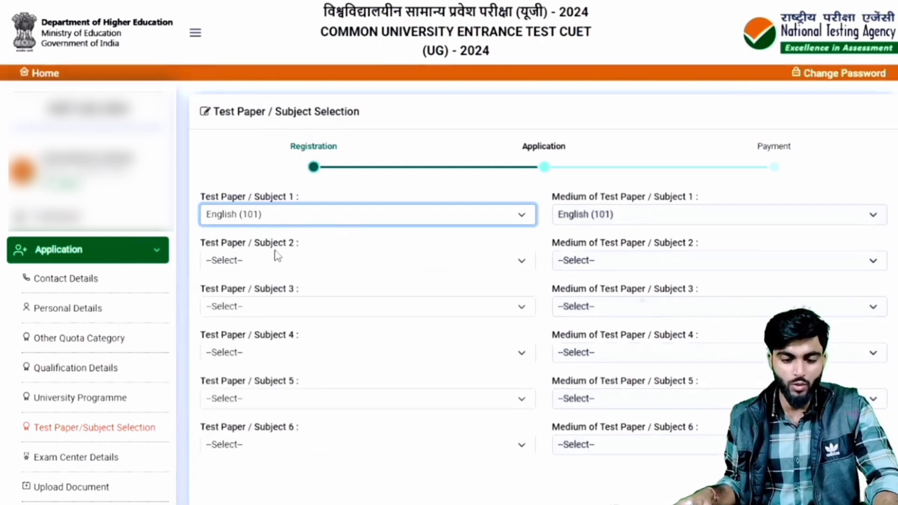
left_click(276, 259)
left_click(260, 72)
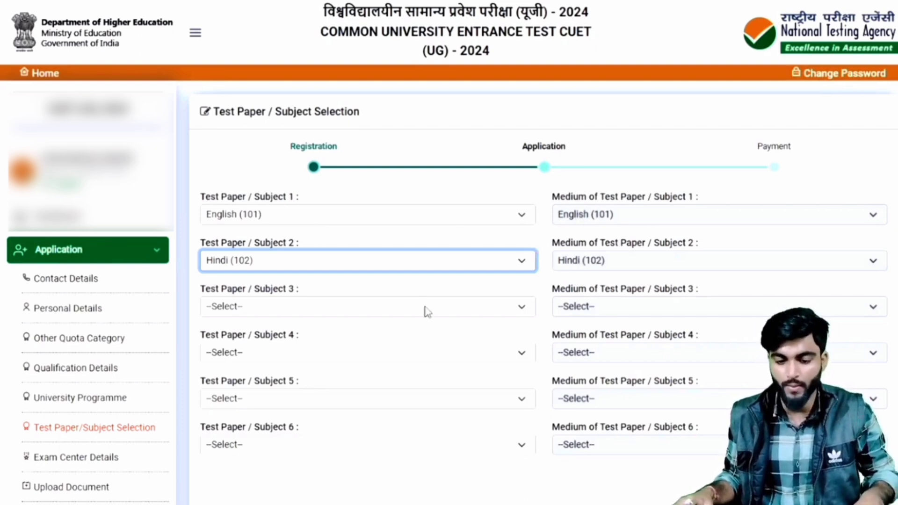
- Set test paper 3 to History (314) with English medium
left_click(364, 312)
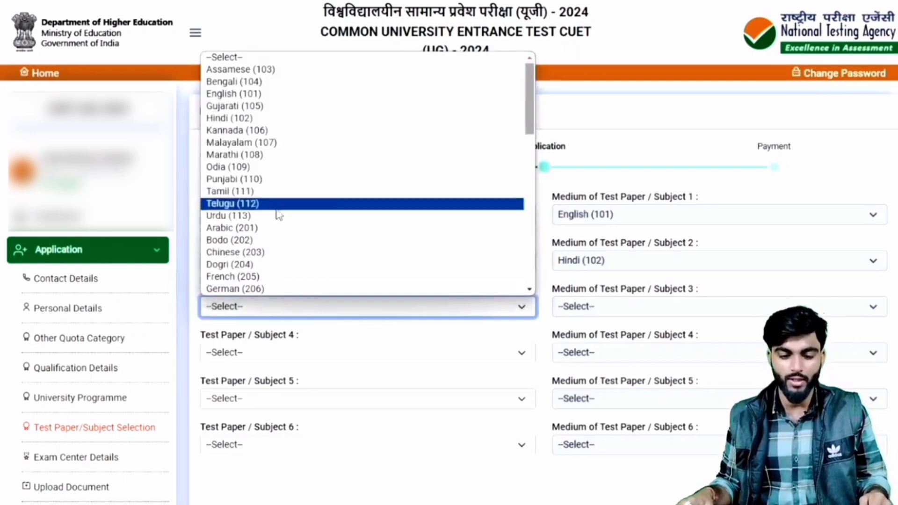
scroll(276, 234, "down", 5)
scroll(262, 211, "down", 7)
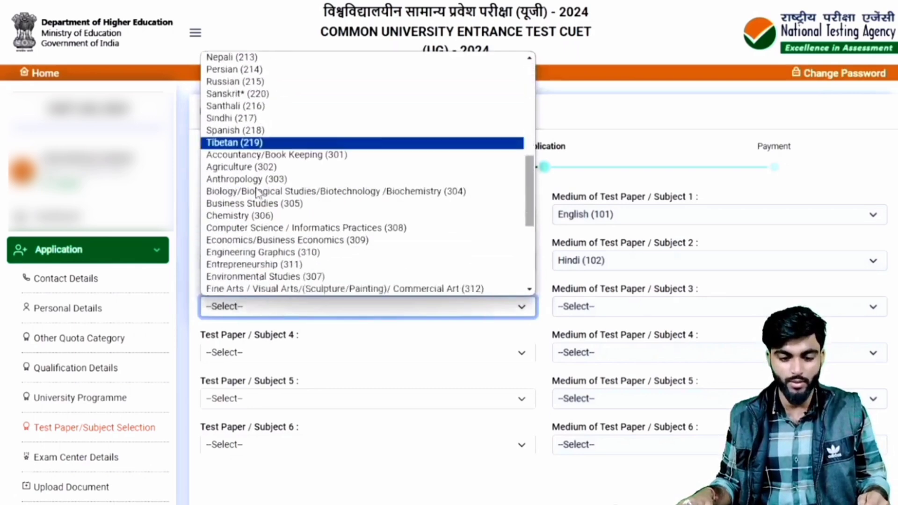
left_click(246, 119)
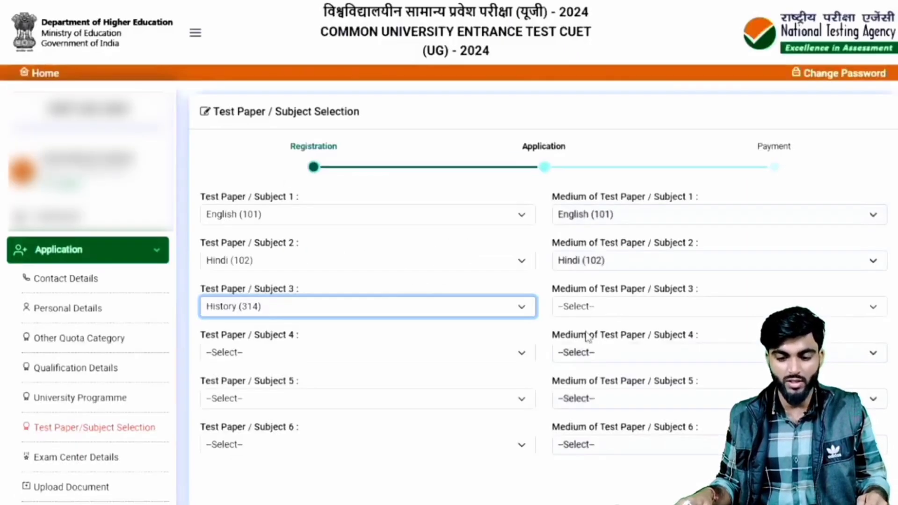
left_click(602, 311)
left_click(599, 348)
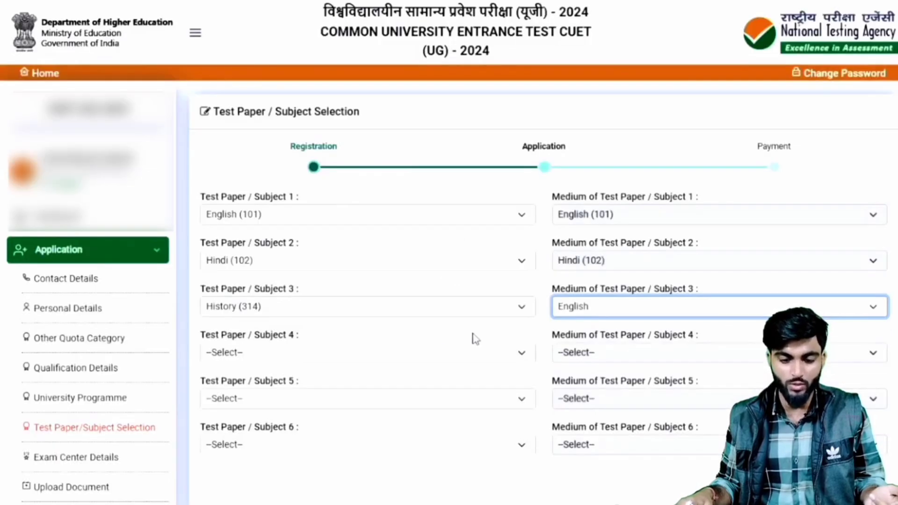
- Set test paper 4 to Geography/ Geology (313) with English medium
left_click(381, 356)
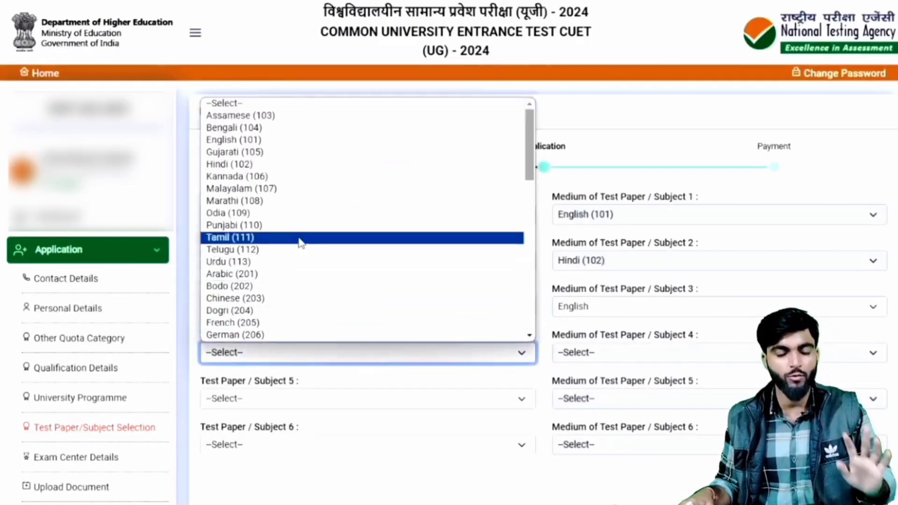
scroll(300, 241, "down", 5)
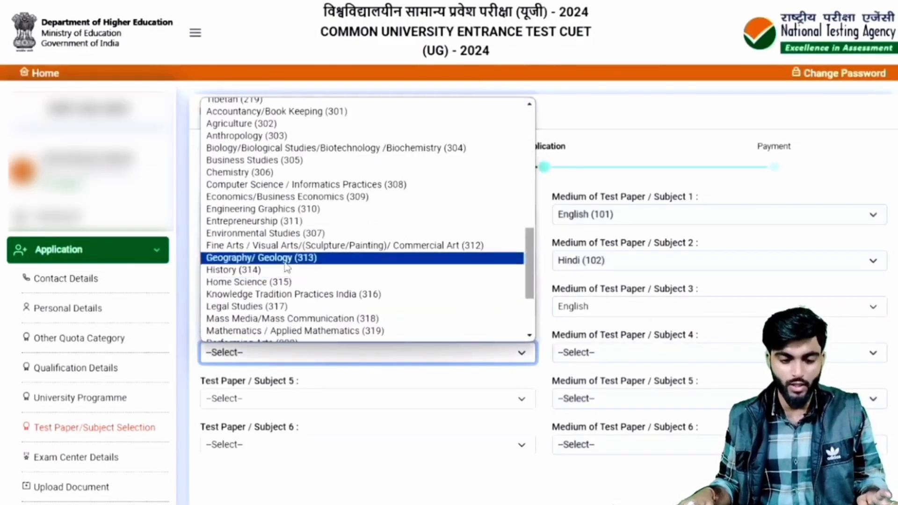
left_click(286, 258)
left_click(622, 358)
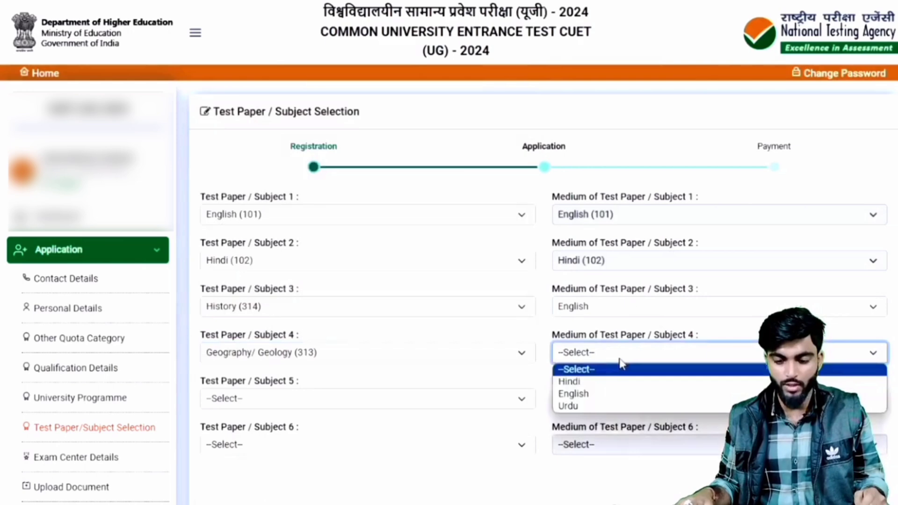
left_click(587, 394)
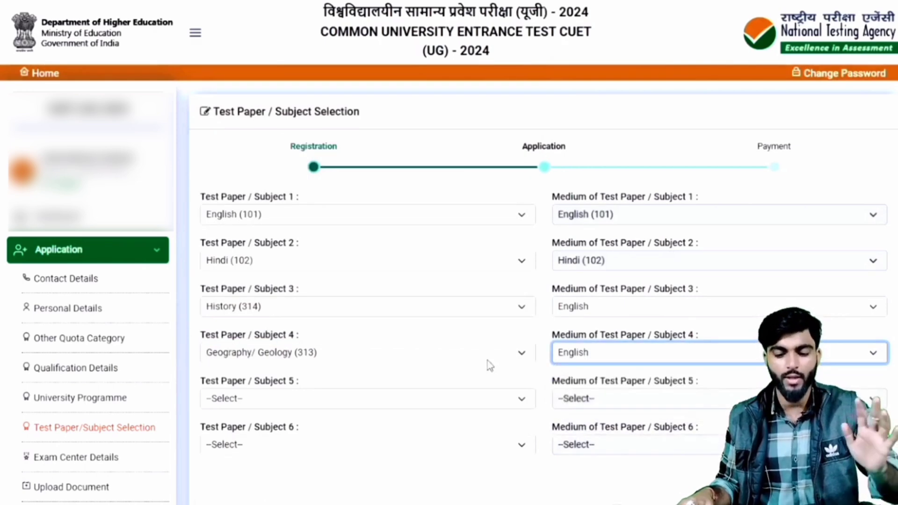
- Set test paper 5 to Legal Studies (317) with English medium
left_click(462, 398)
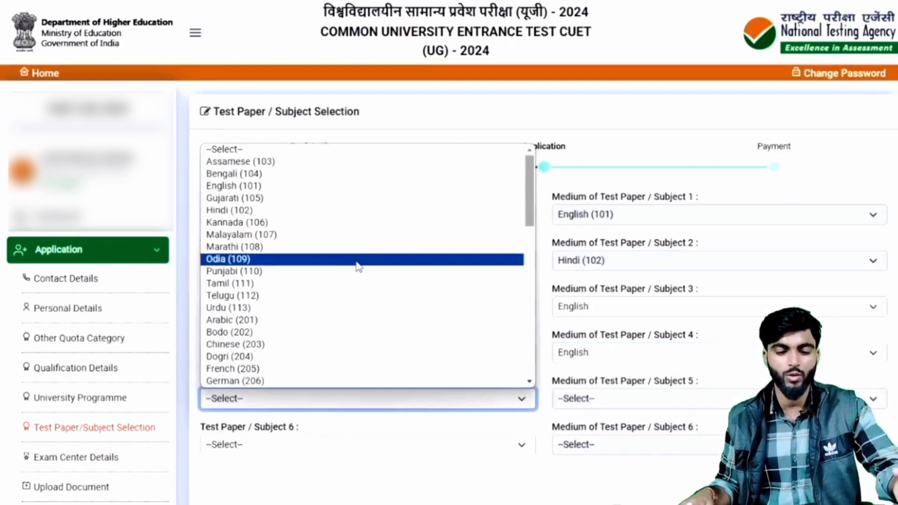
scroll(357, 364, "down", 10)
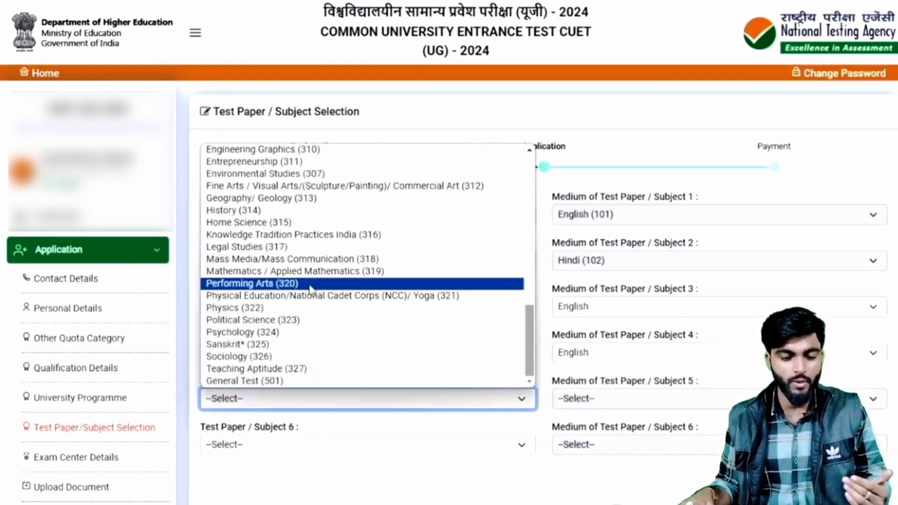
left_click(310, 247)
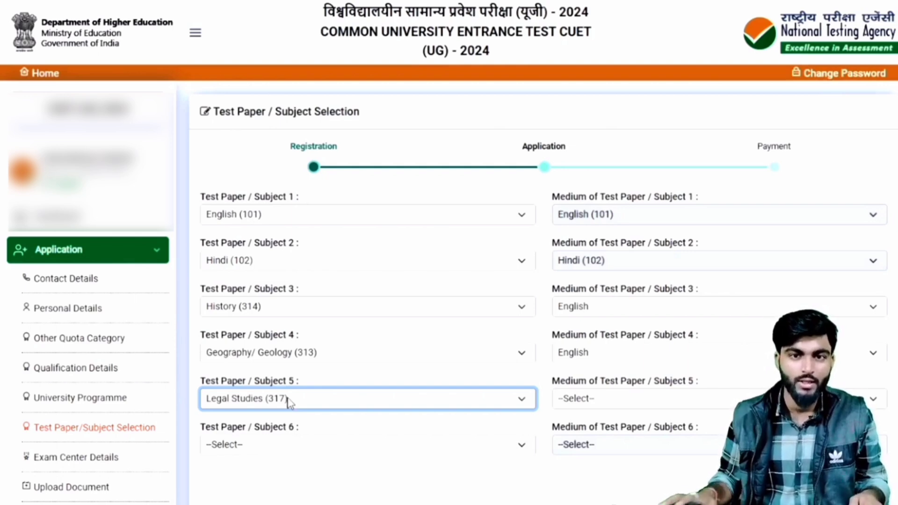
left_click(643, 400)
left_click(595, 440)
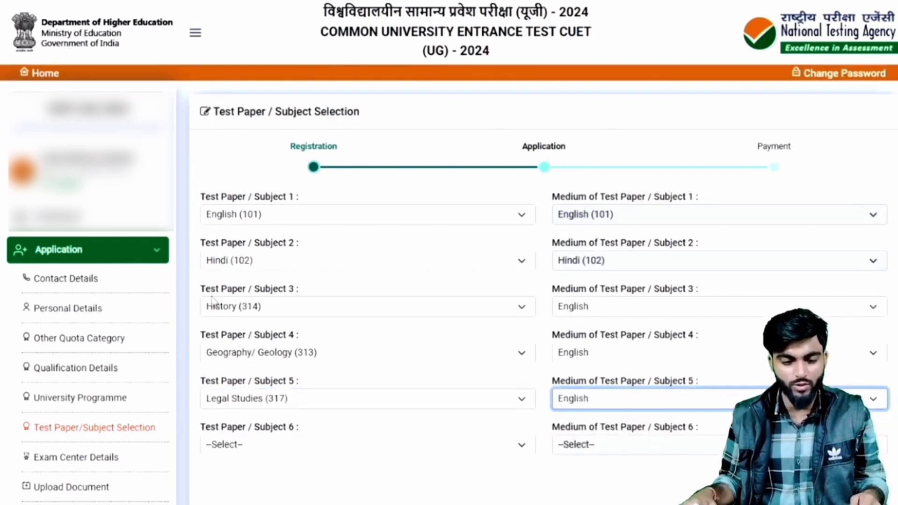
- Set Subject 6 to General Test (501) with English medium
scroll(252, 379, "down", 1)
left_click(262, 383)
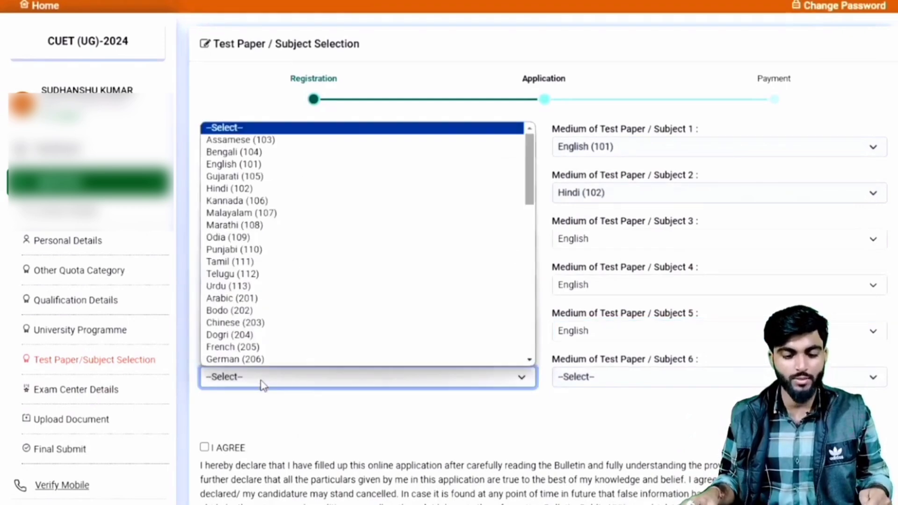
scroll(272, 276, "down", 10)
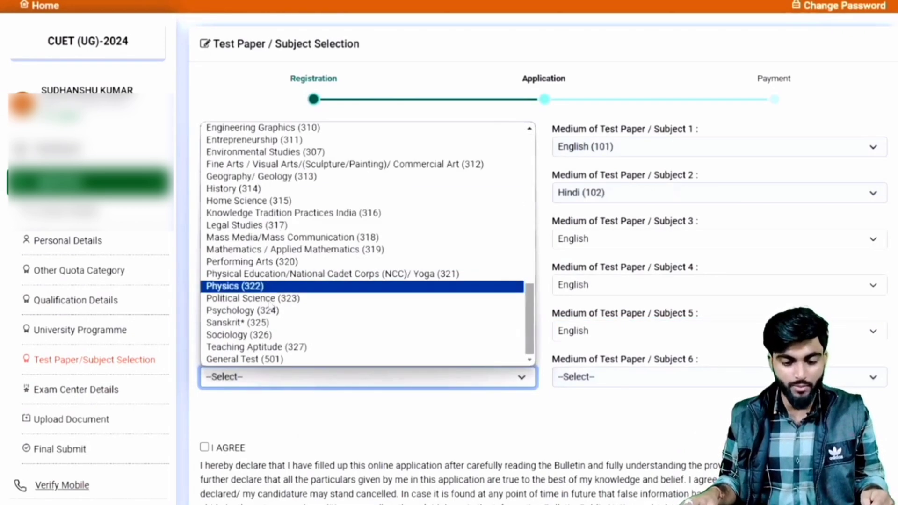
left_click(272, 359)
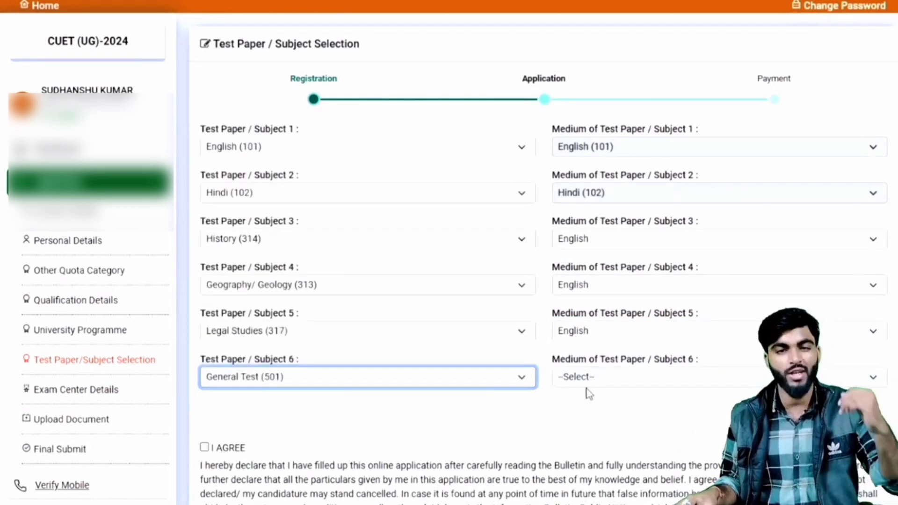
left_click(578, 401)
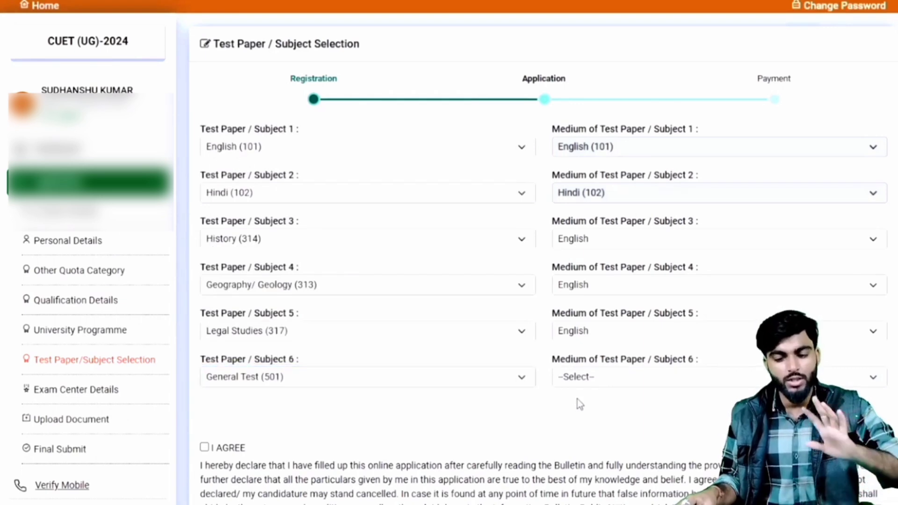
left_click(581, 383)
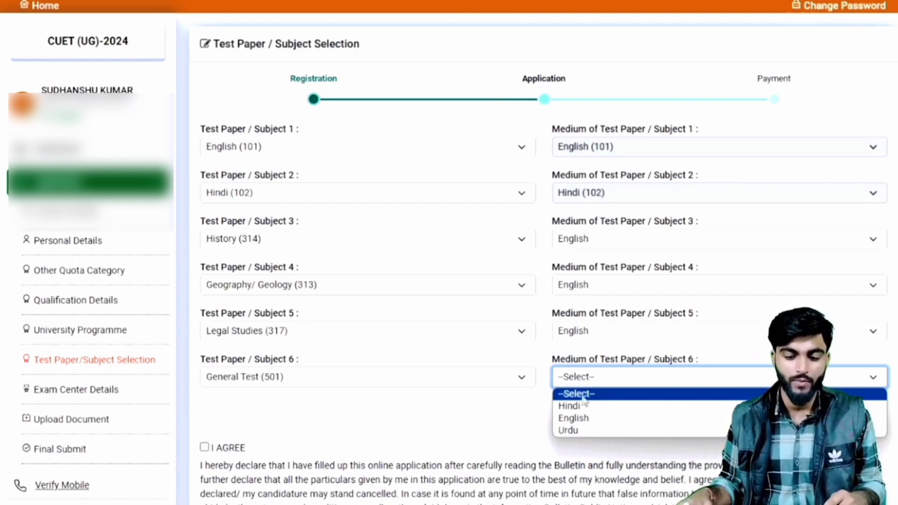
left_click(575, 418)
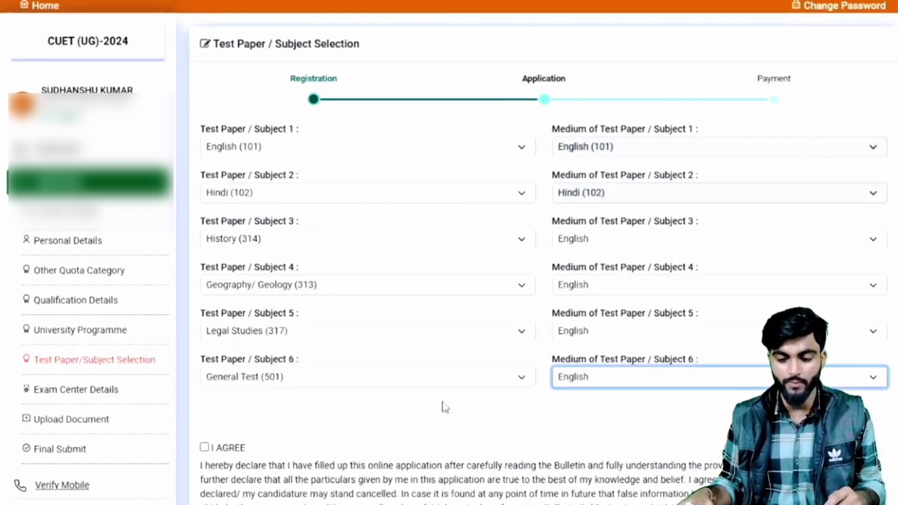
- Accept the declaration, save the test paper choices and confirm the saved message
scroll(266, 407, "down", 2)
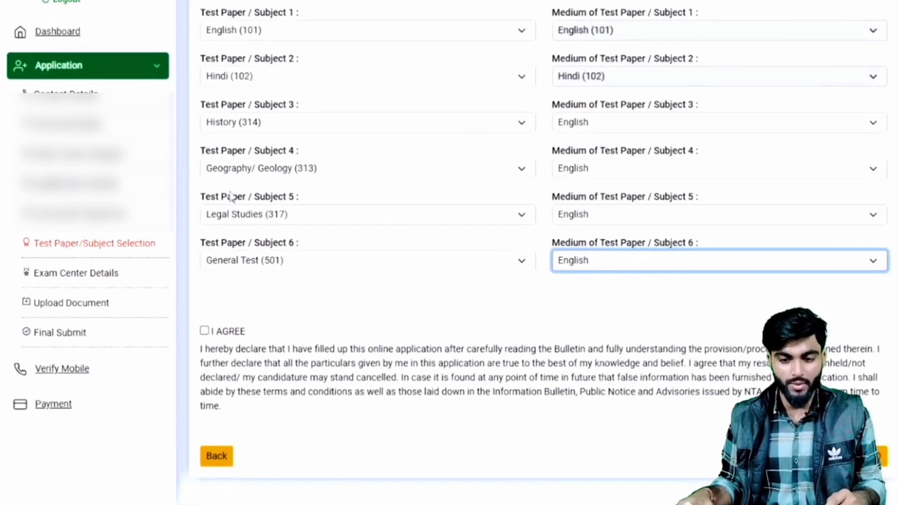
left_click(205, 331)
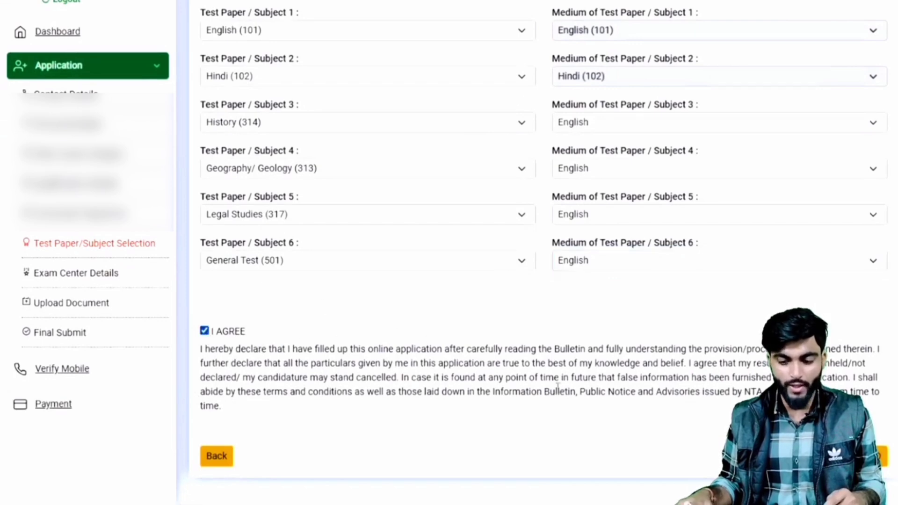
left_click(863, 456)
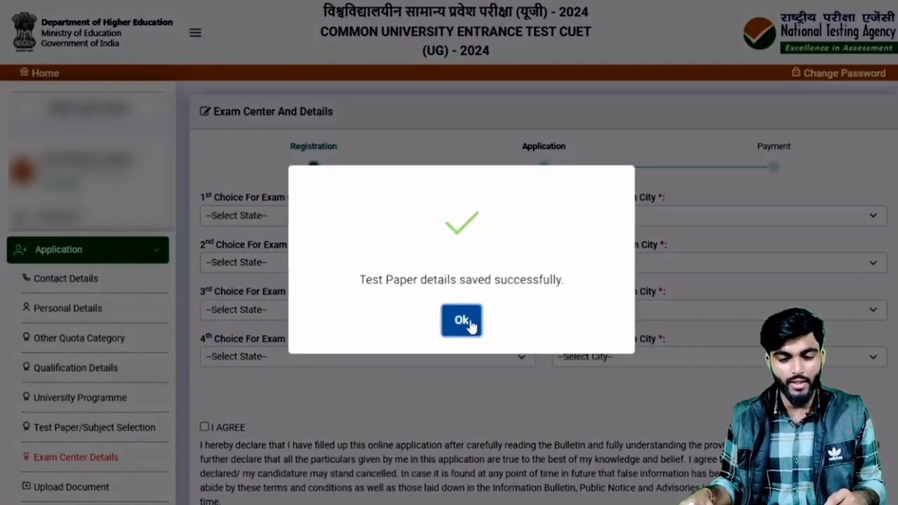
left_click(470, 324)
- Choose BIHAR – Samastipur and BIHAR – Darbhanga as exam city choices 1 and 2
left_click(349, 218)
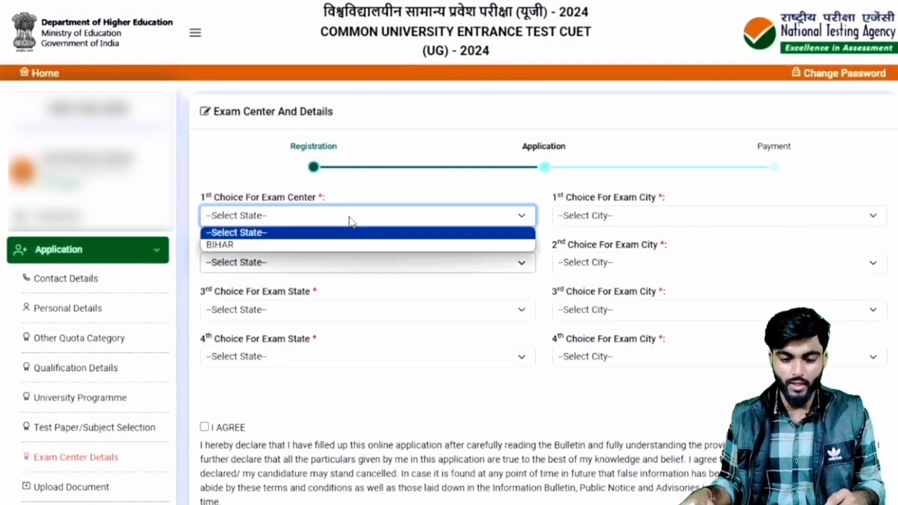
left_click(349, 245)
left_click(601, 216)
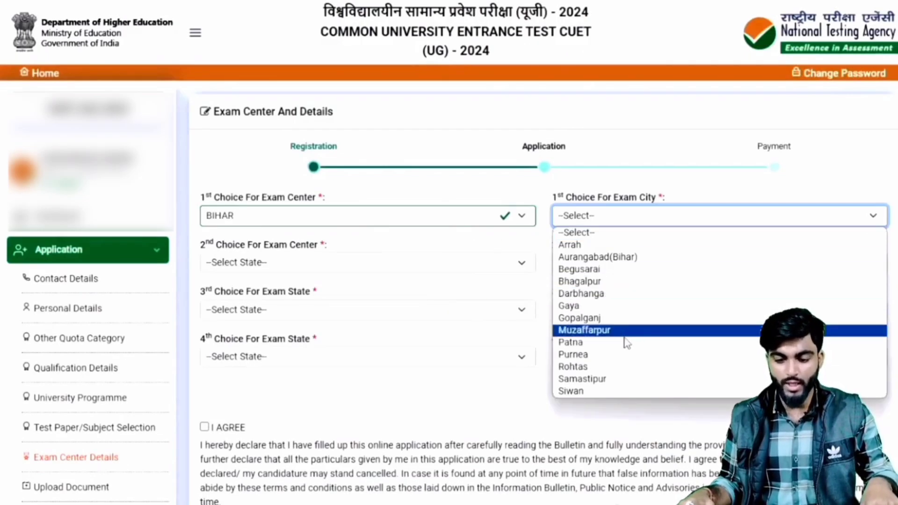
left_click(597, 380)
left_click(295, 264)
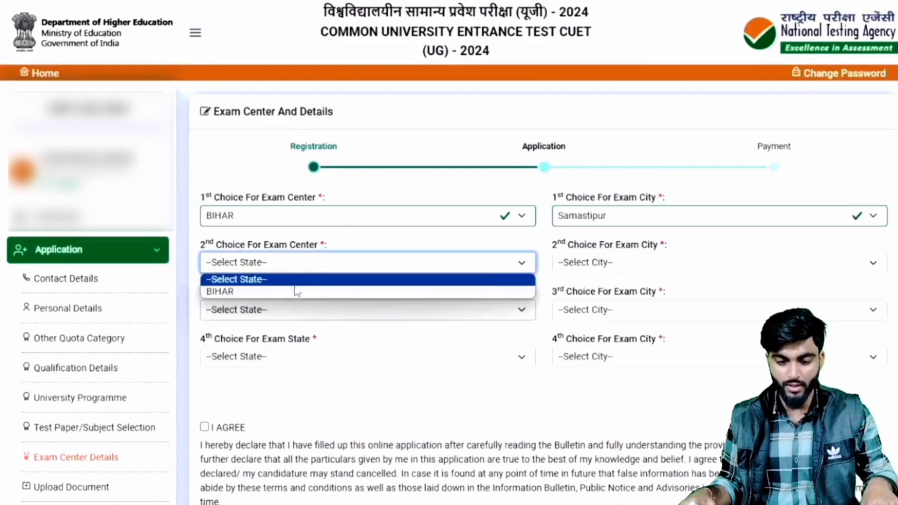
left_click(294, 293)
left_click(603, 262)
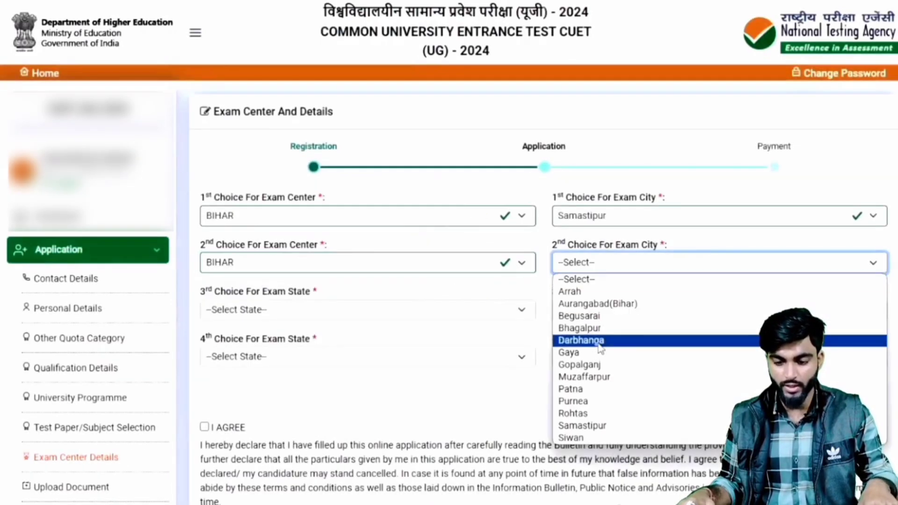
left_click(602, 344)
- Choose BIHAR – Begusarai and BIHAR – Gopalganj as choices 3 and 4, and accept the declaration
left_click(358, 314)
left_click(346, 338)
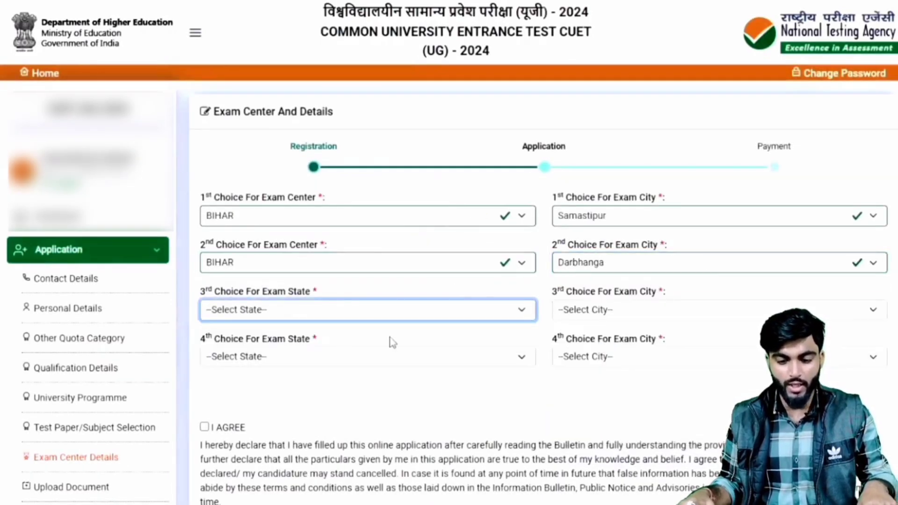
left_click(624, 312)
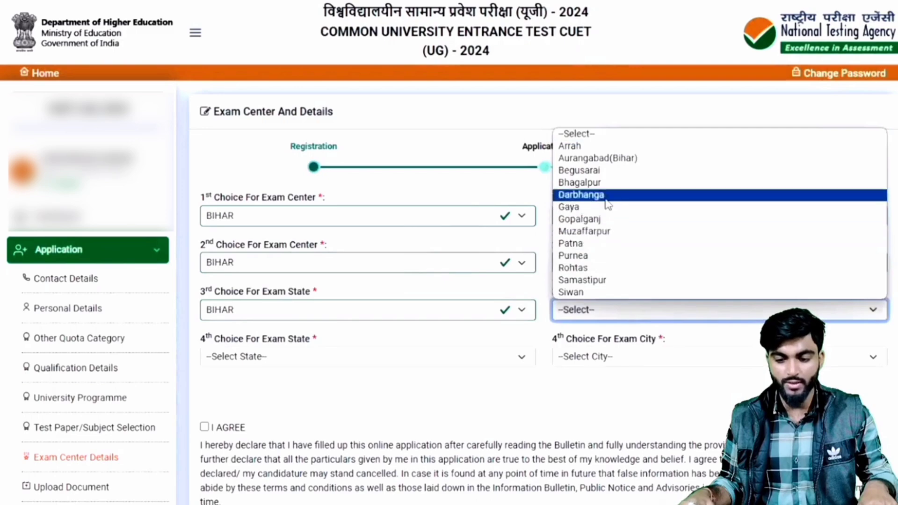
left_click(604, 170)
left_click(434, 357)
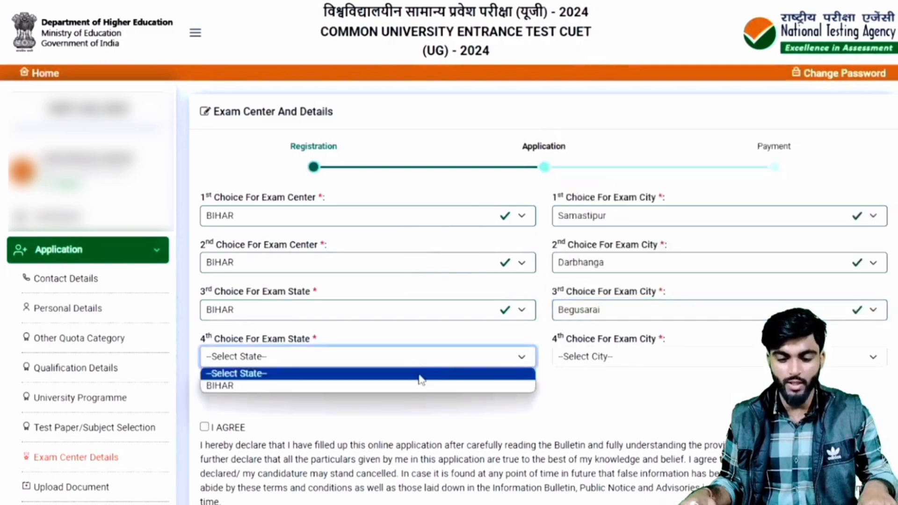
left_click(513, 374)
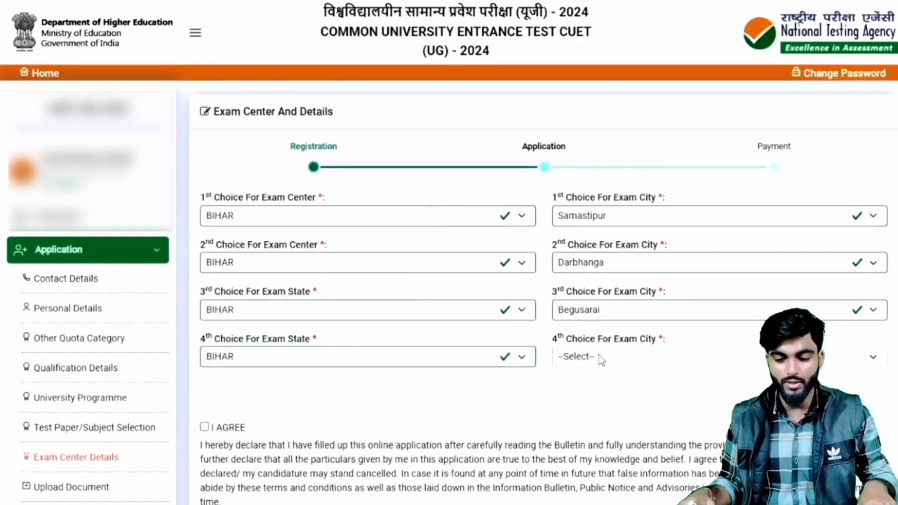
left_click(599, 357)
left_click(620, 272)
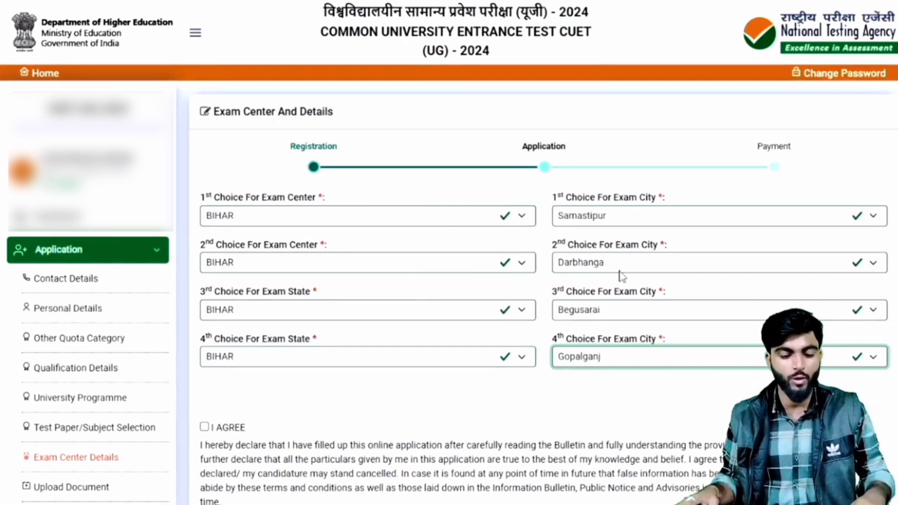
left_click(206, 428)
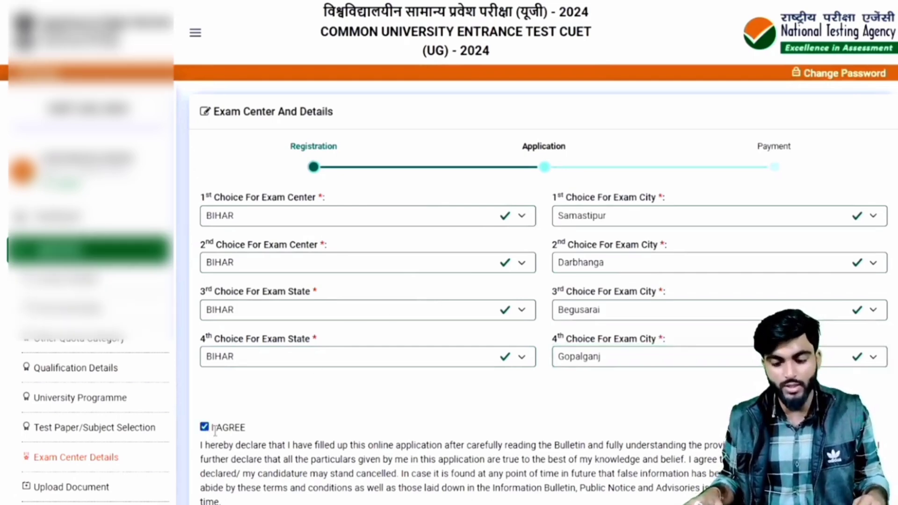
scroll(481, 441, "down", 3)
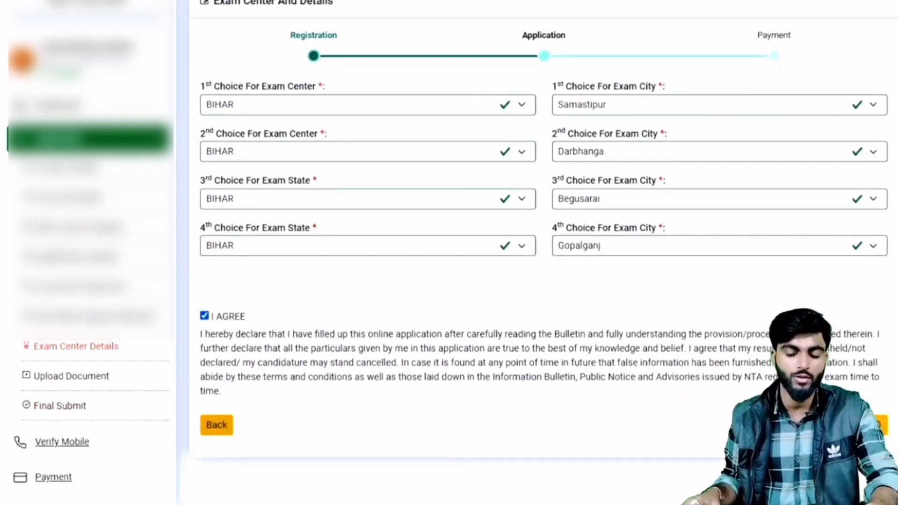
- Save the exam centre choices and confirm the saved message
left_click(866, 426)
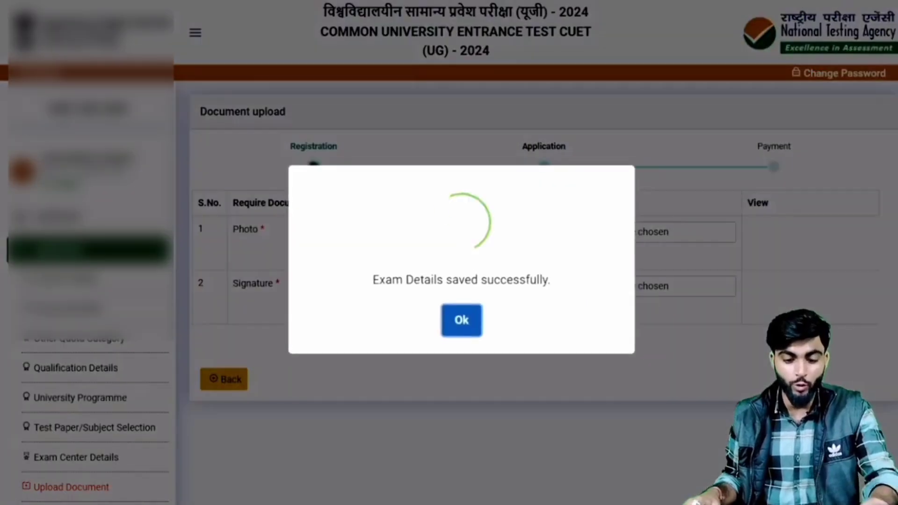
left_click(461, 318)
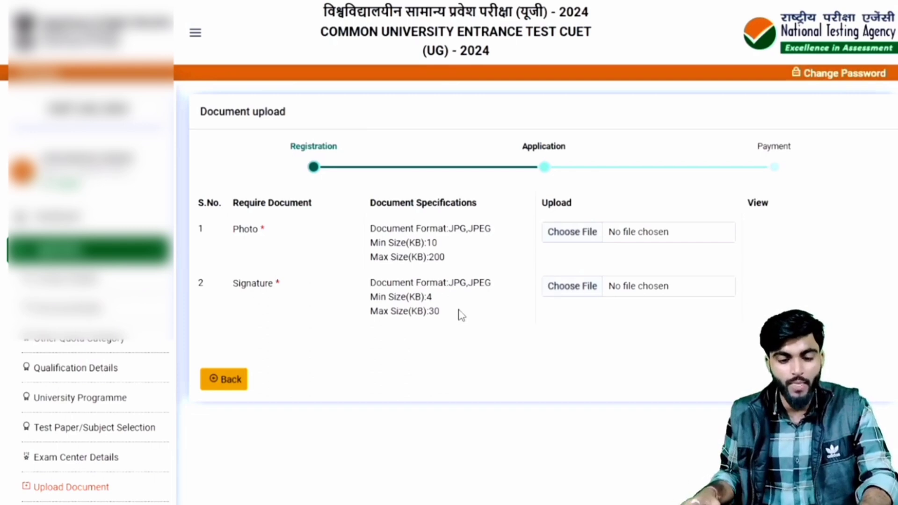
scroll(98, 419, "down", 1)
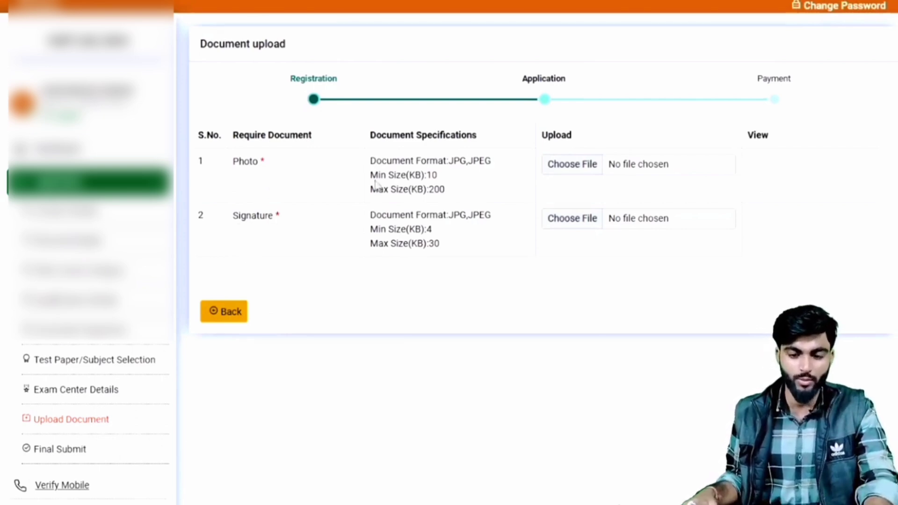
- Upload the candidate's photo D0001_1709437392.jpg and confirm the upload
left_click(565, 168)
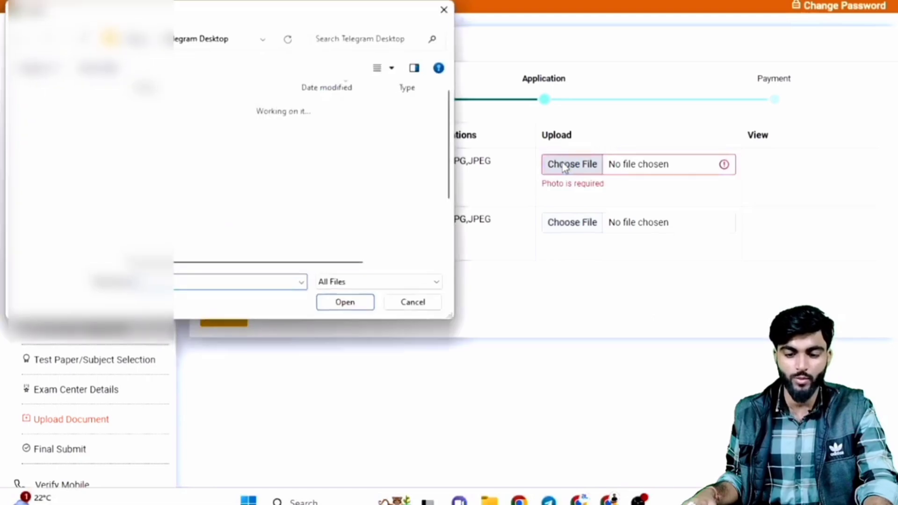
left_click(185, 149)
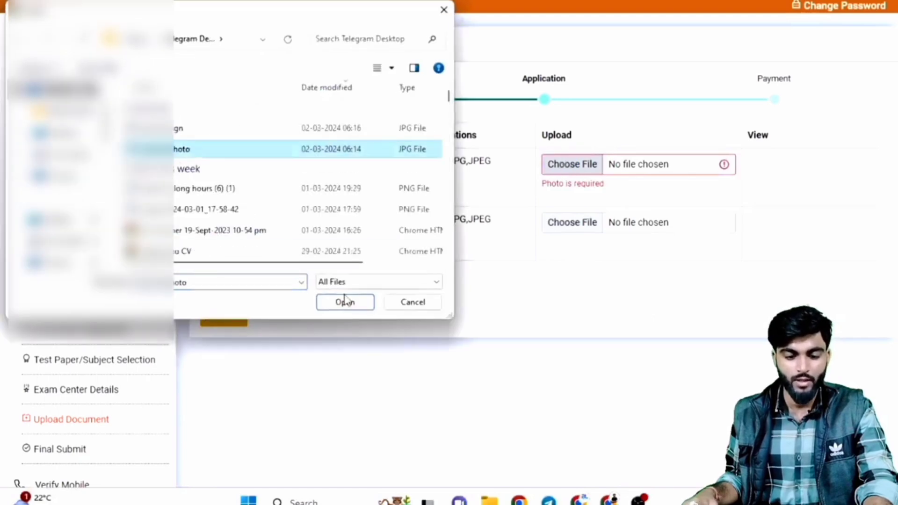
left_click(345, 302)
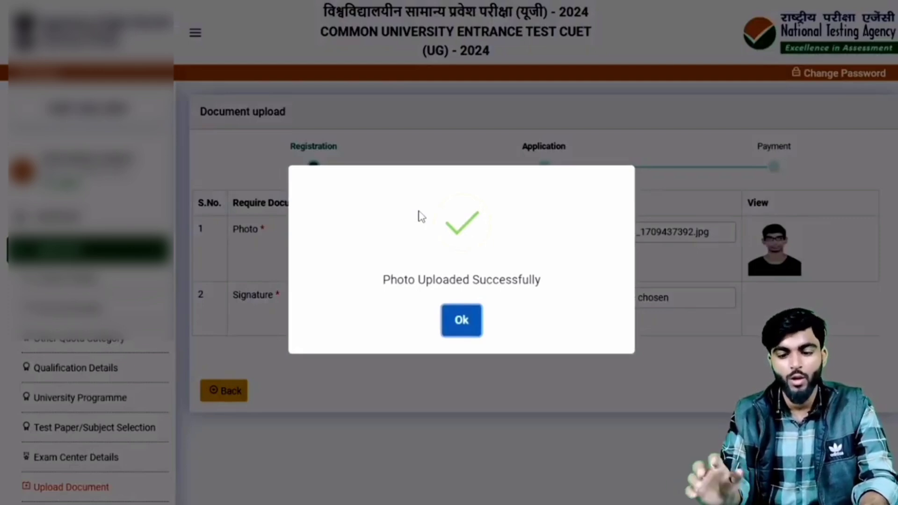
left_click(467, 323)
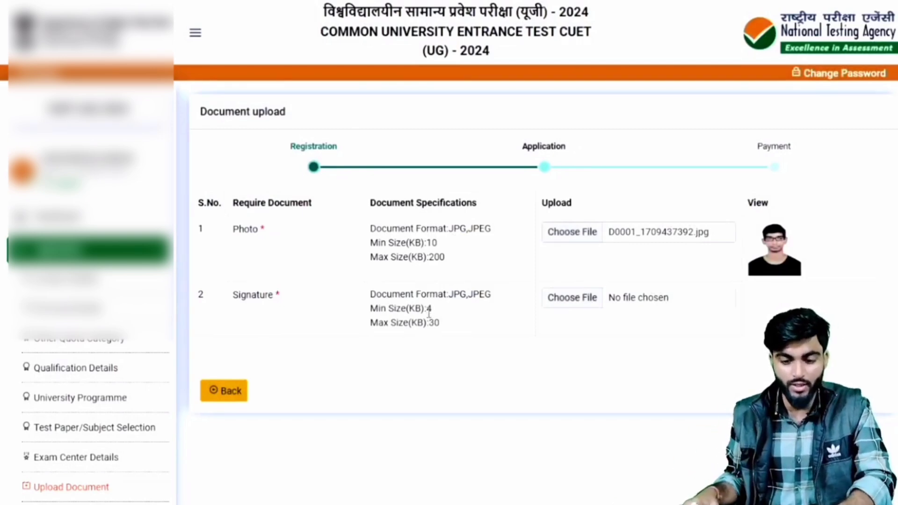
- Upload the signature D0002_1709437428.jpg, then save both documents and continue to review
left_click(572, 298)
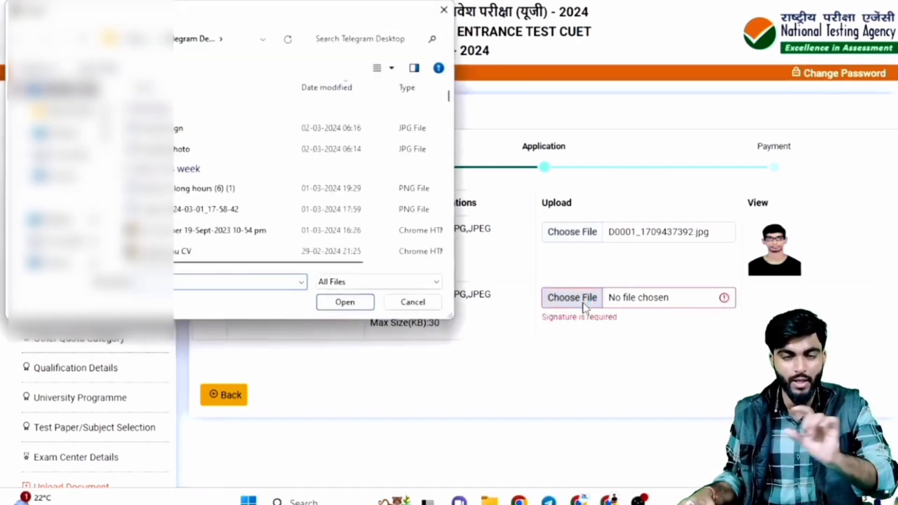
left_click(275, 129)
left_click(345, 302)
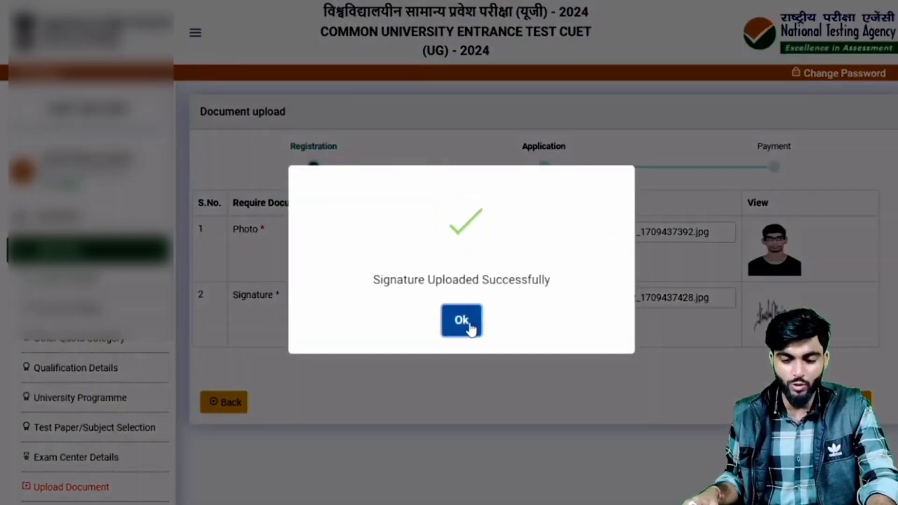
left_click(469, 326)
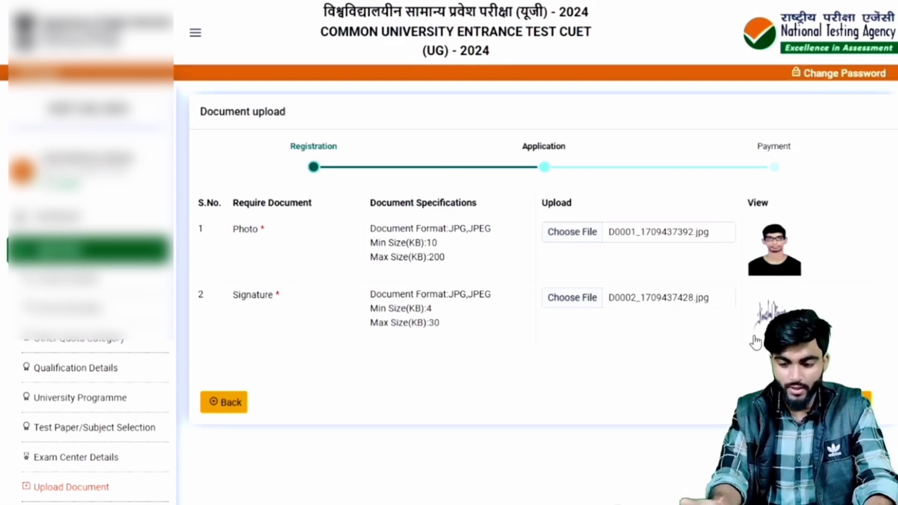
left_click(844, 403)
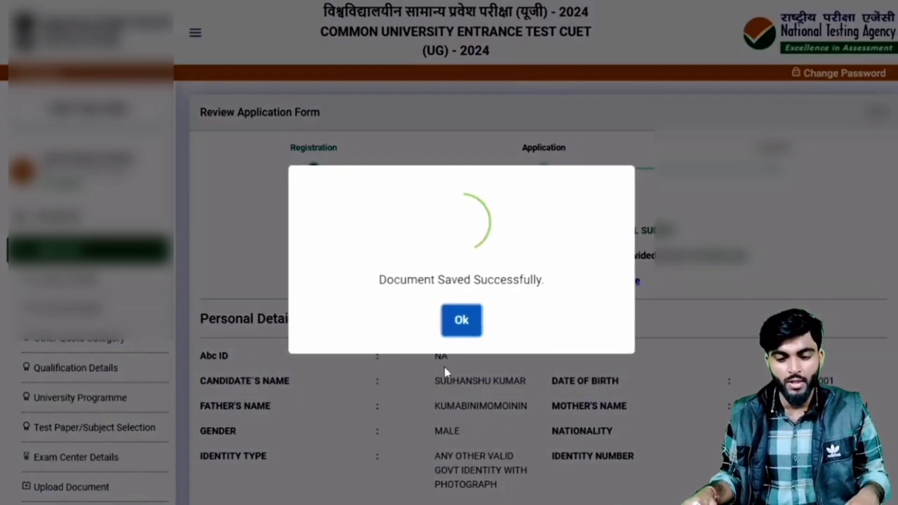
left_click(461, 321)
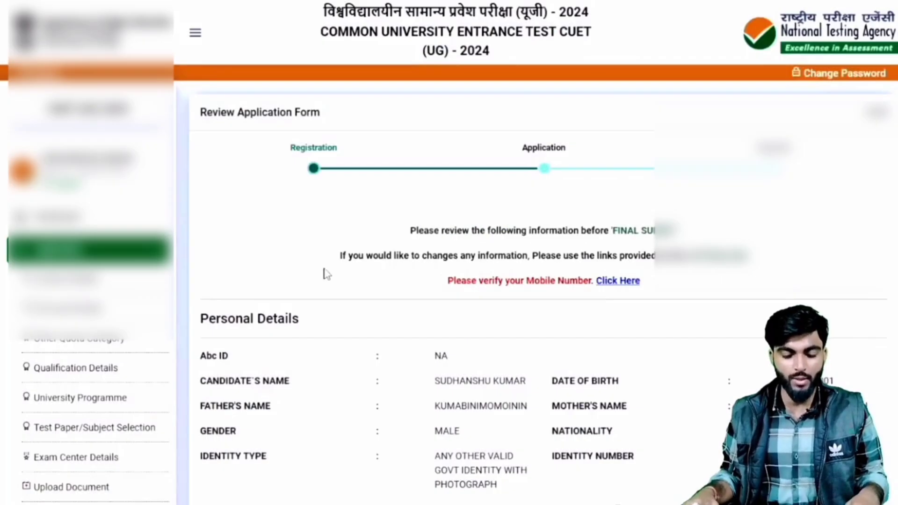
scroll(328, 271, "down", 5)
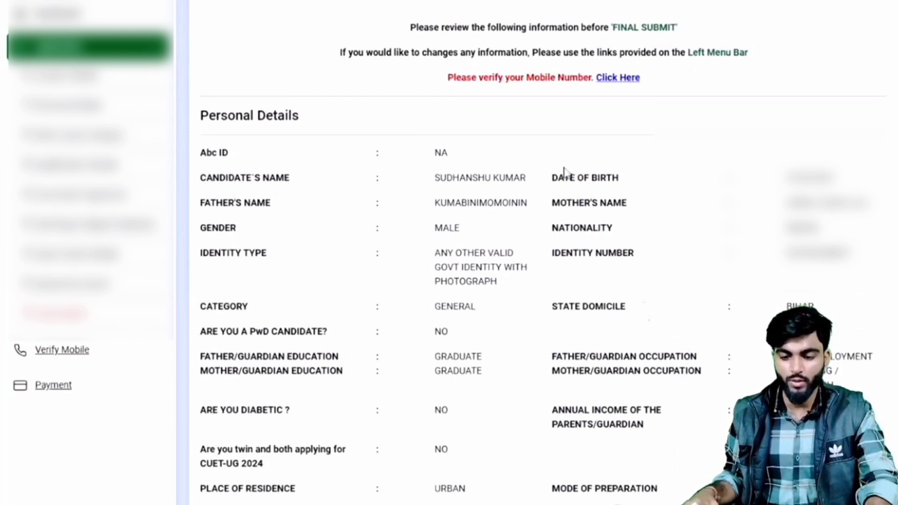
scroll(565, 171, "down", 2)
scroll(439, 252, "down", 15)
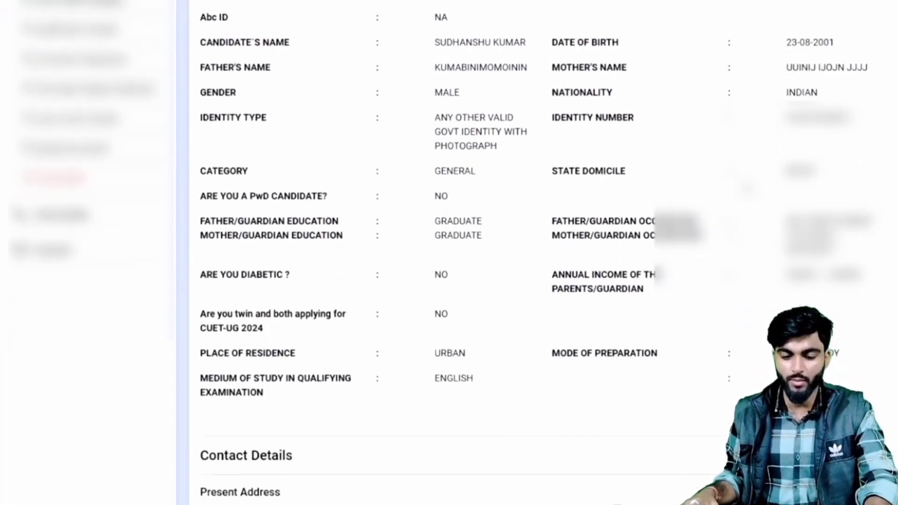
scroll(751, 209, "down", 20)
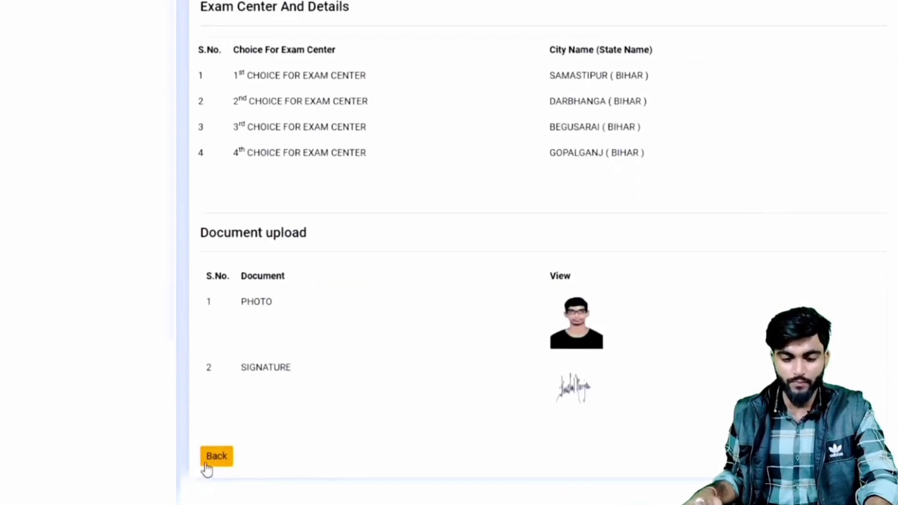
scroll(211, 425, "up", 10)
scroll(208, 421, "down", 6)
scroll(211, 425, "down", 4)
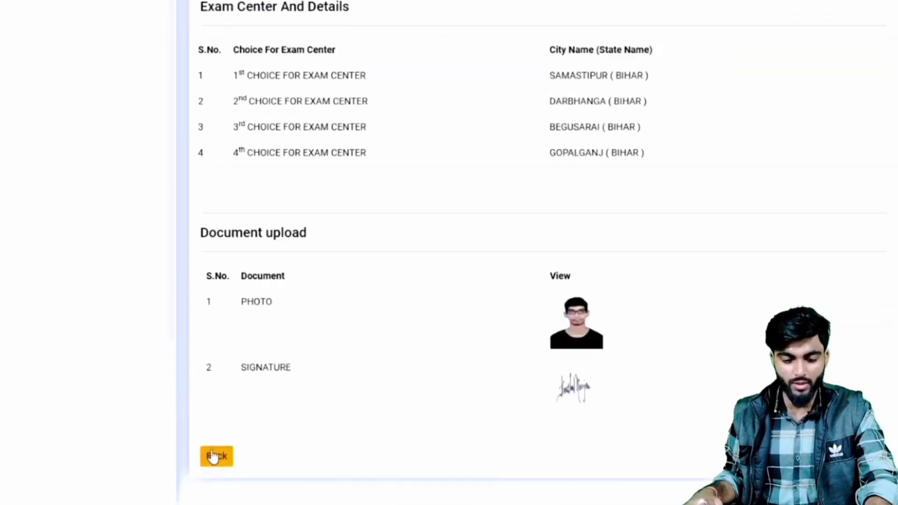
left_click(216, 456)
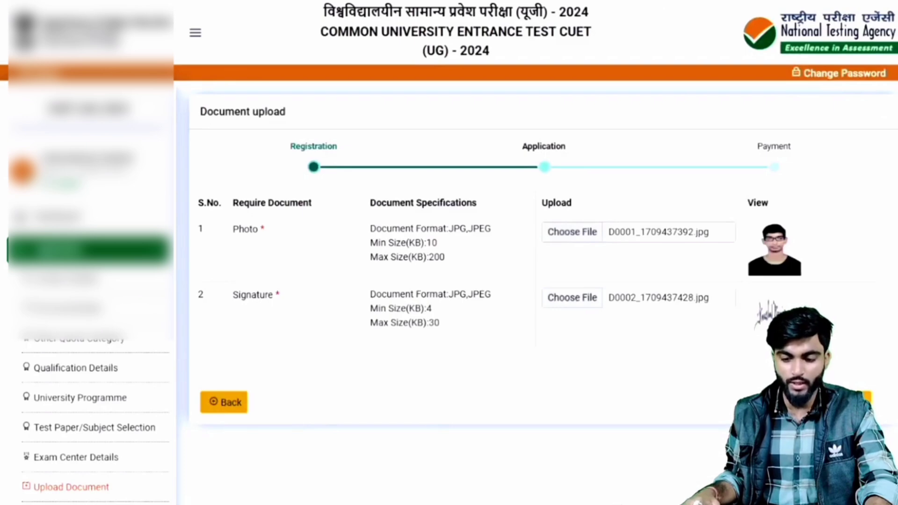
left_click(845, 403)
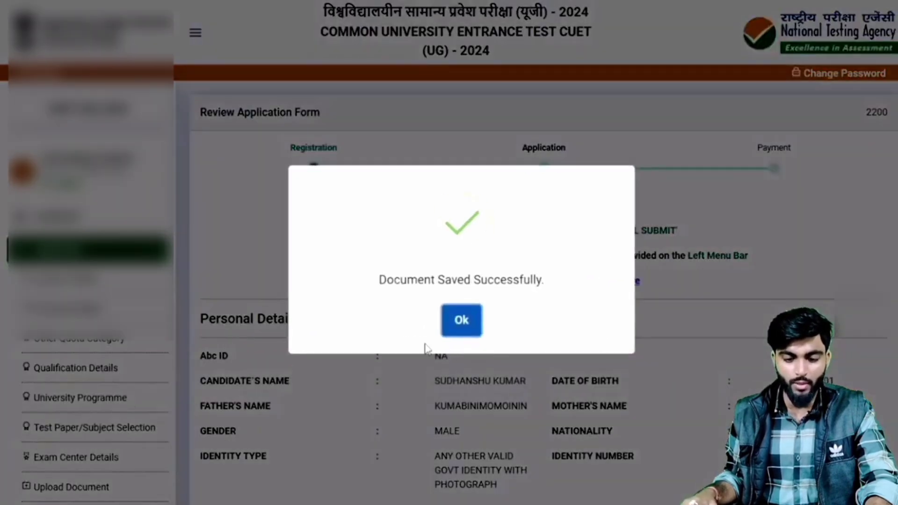
left_click(461, 320)
scroll(71, 424, "down", 3)
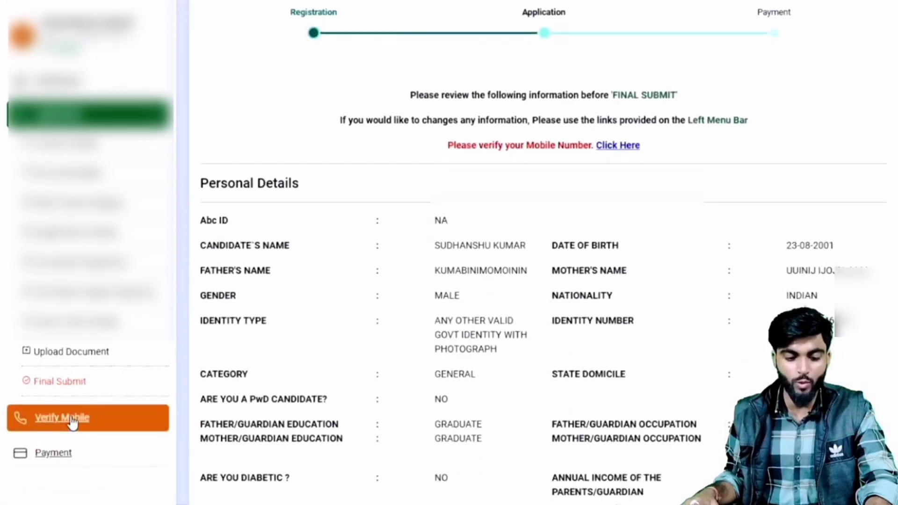
- On the Verify Mobile page, enter the captcha and request a one-time code
left_click(71, 418)
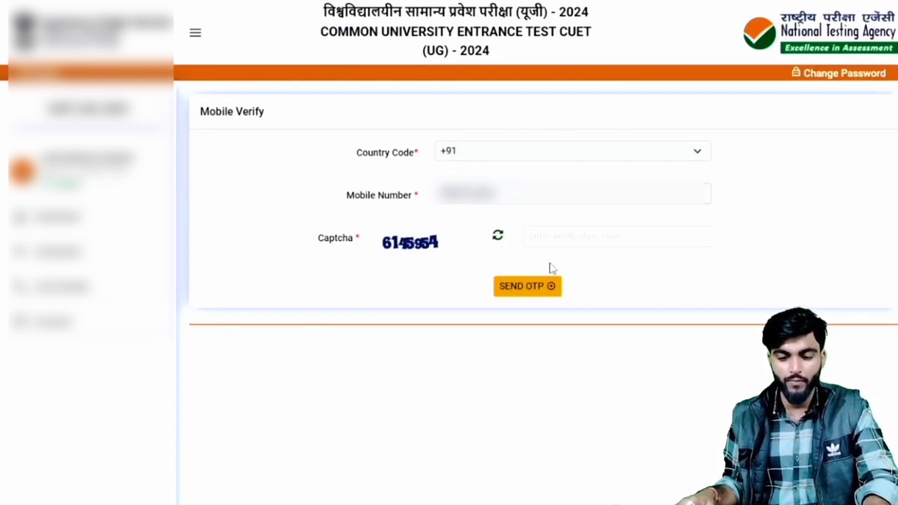
left_click(559, 239)
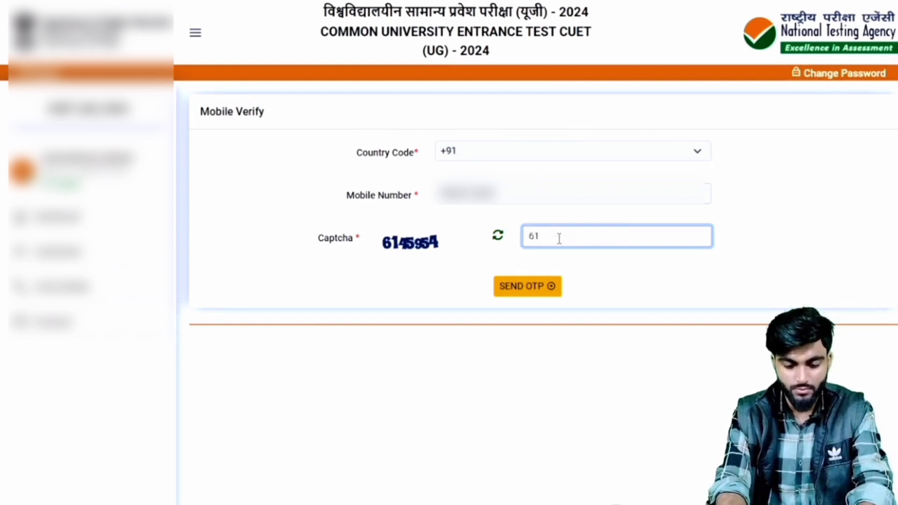
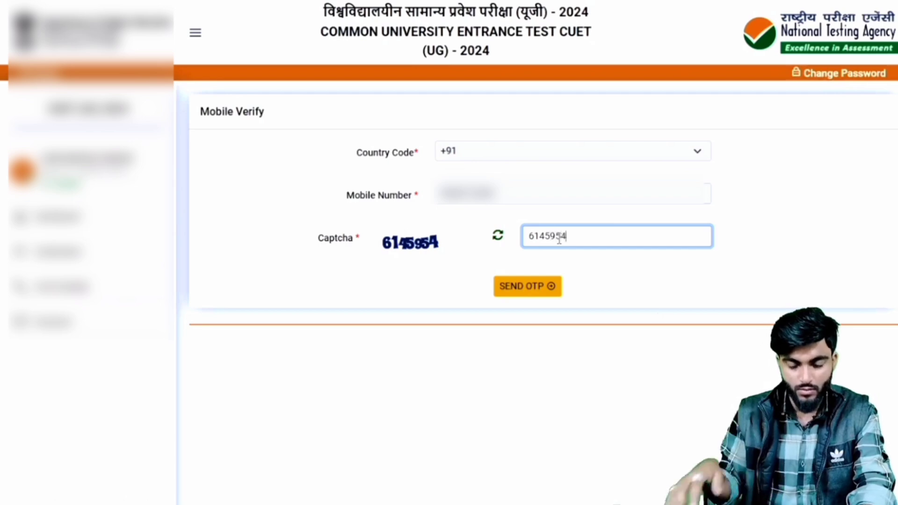
left_click(532, 296)
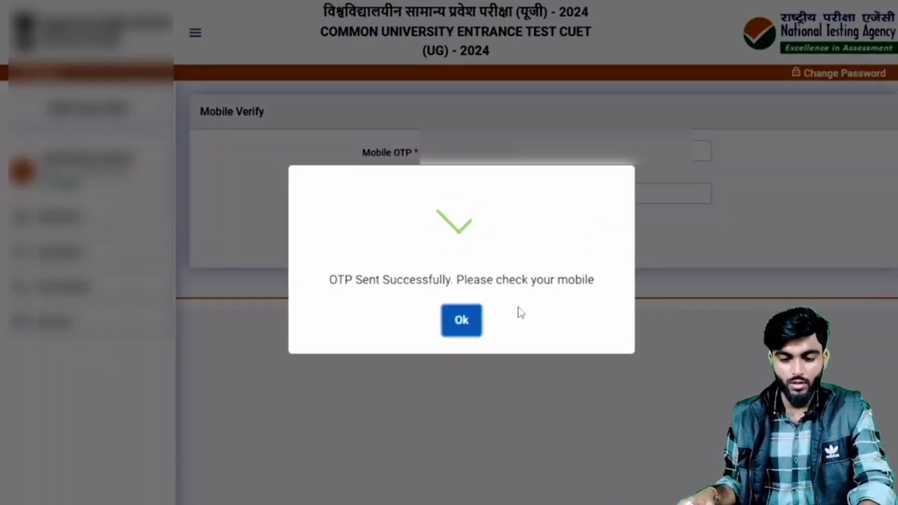
left_click(463, 312)
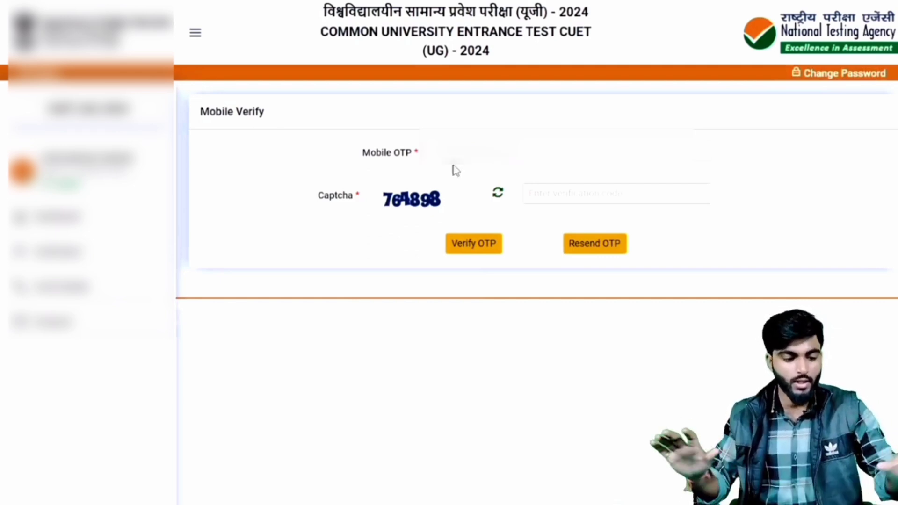
- Enter the new captcha, correct a mistyped digit, and verify the one-time code
left_click(563, 198)
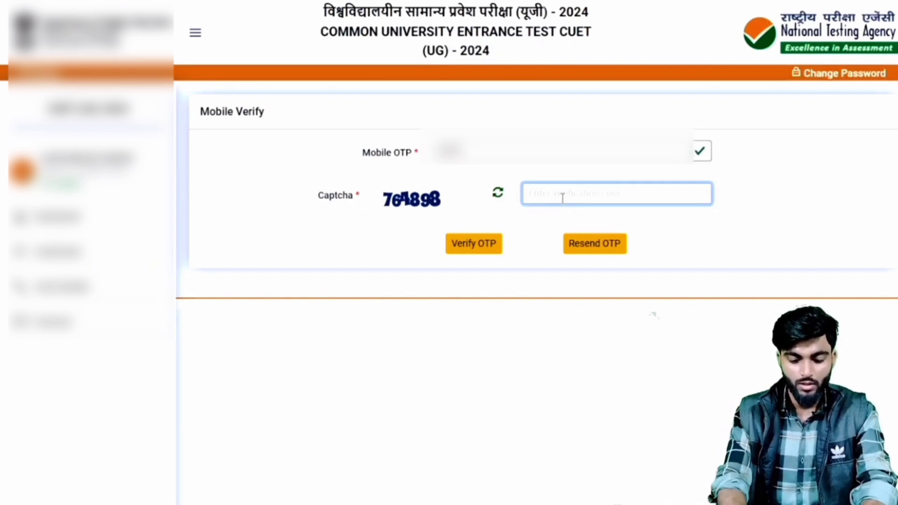
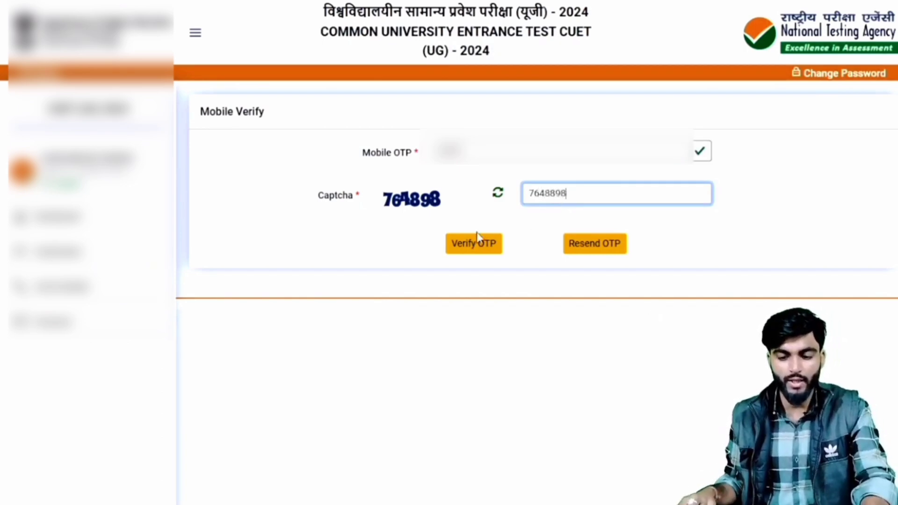
left_click(477, 245)
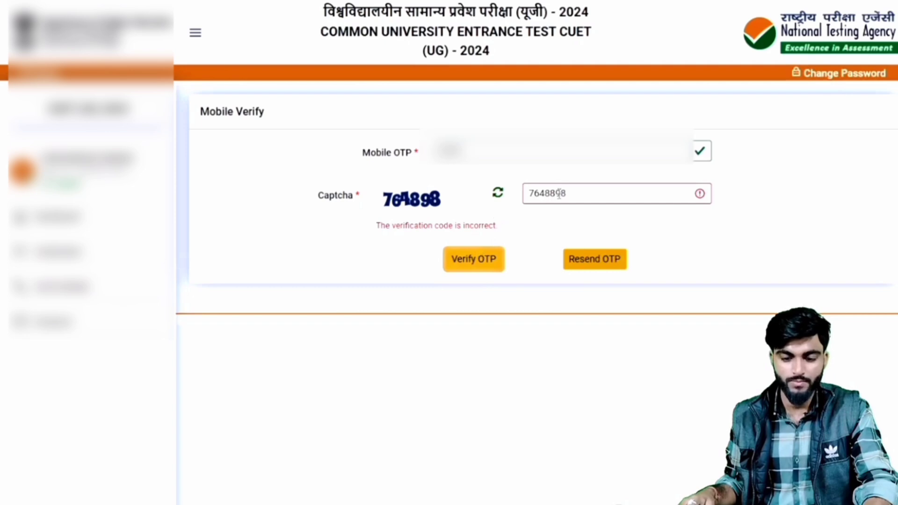
left_click_drag(567, 193, 530, 194)
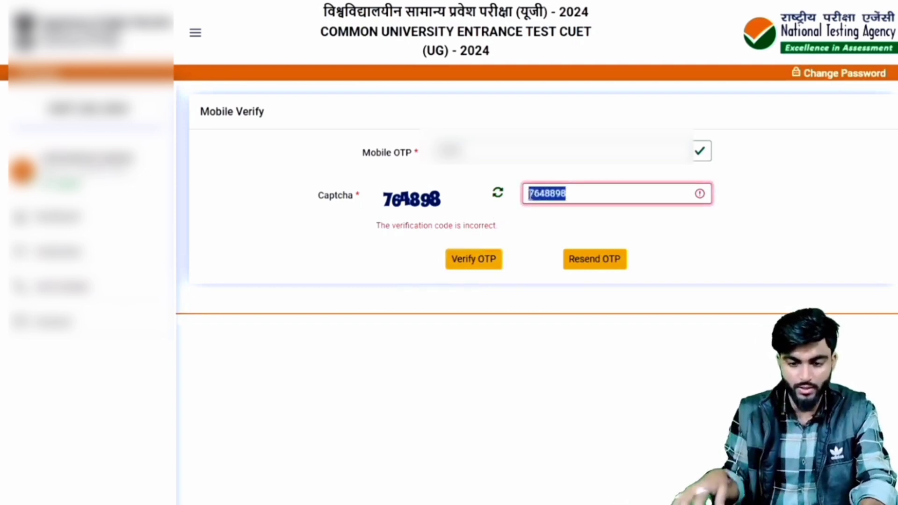
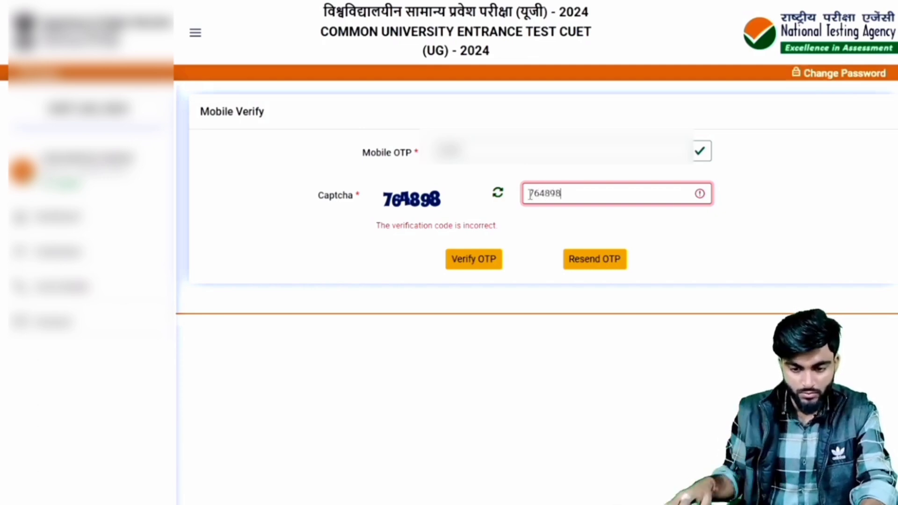
left_click(495, 260)
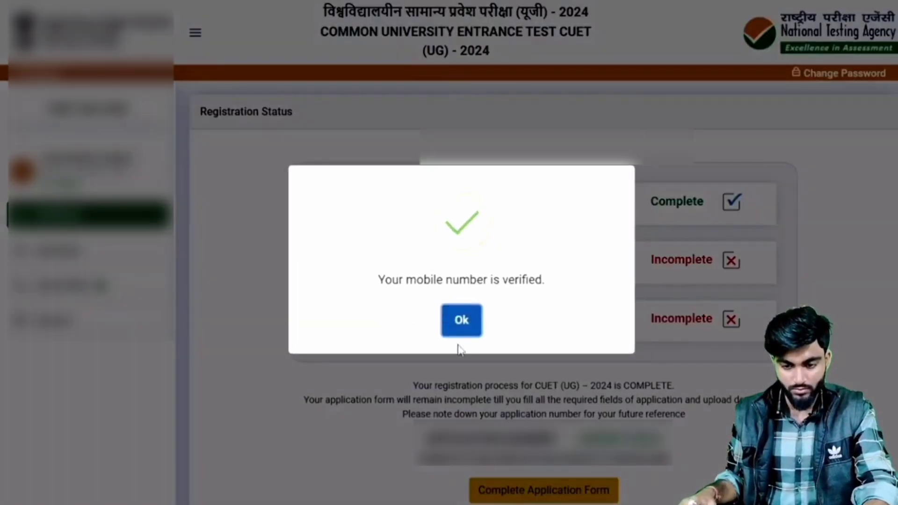
left_click(461, 323)
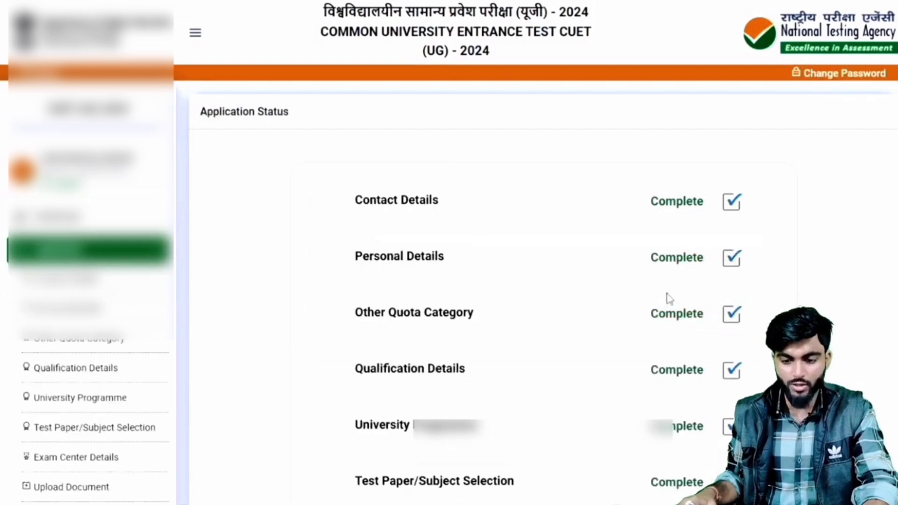
scroll(668, 297, "down", 5)
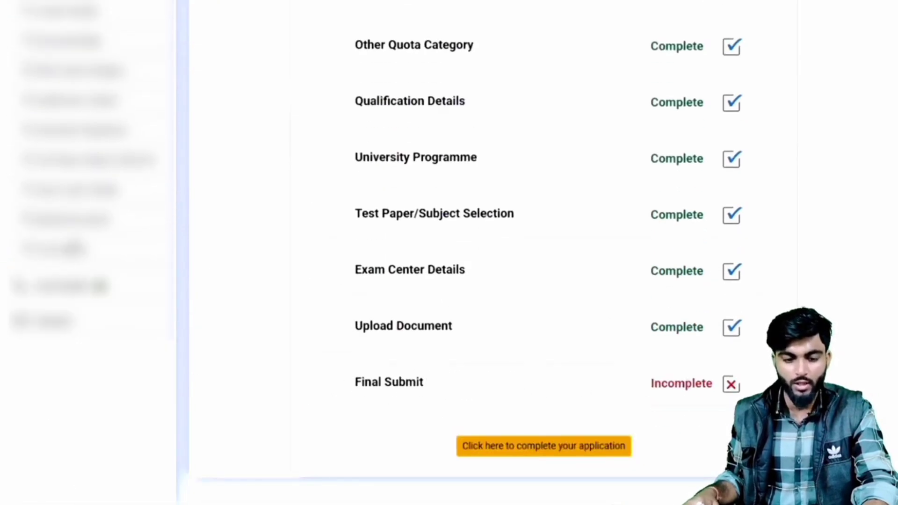
left_click(75, 248)
scroll(501, 328, "down", 10)
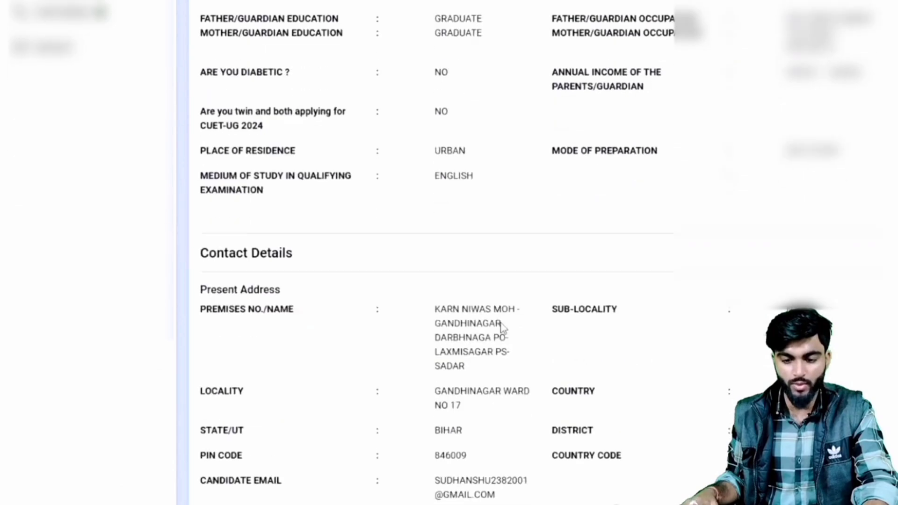
scroll(501, 327, "down", 20)
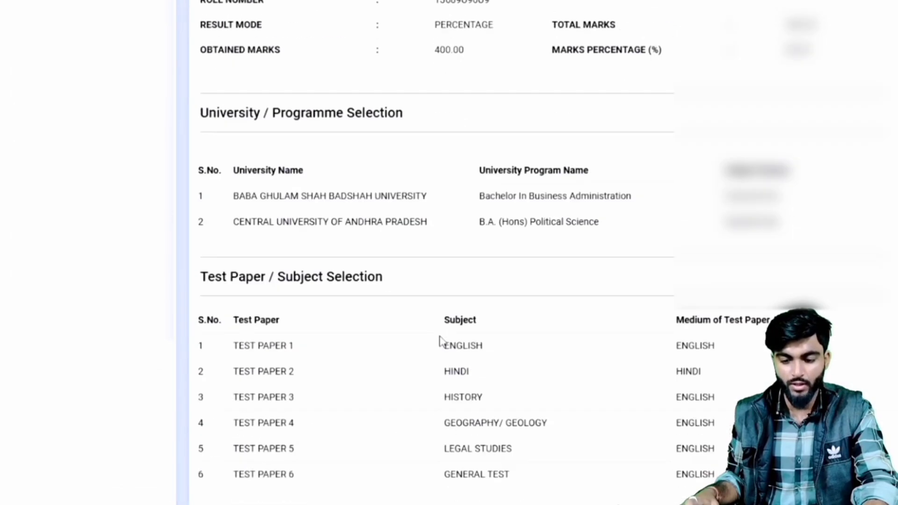
scroll(440, 342, "up", 20)
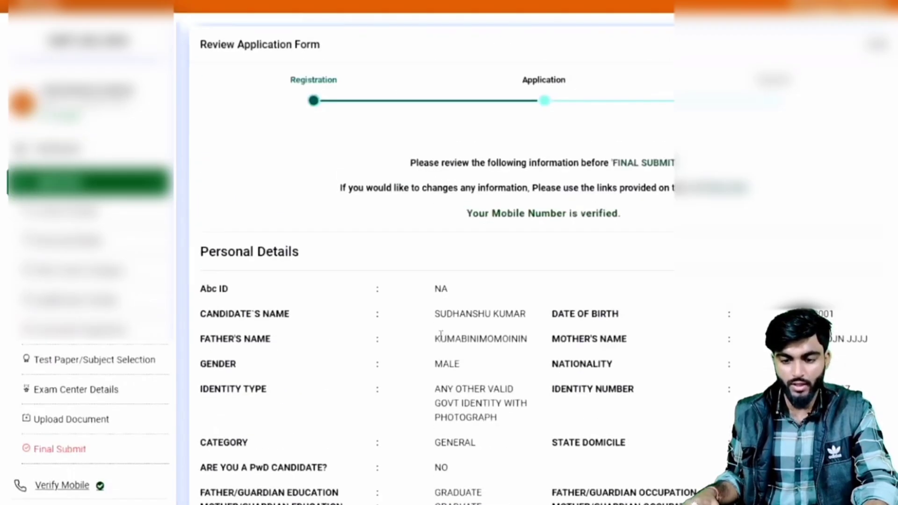
scroll(449, 328, "up", 3)
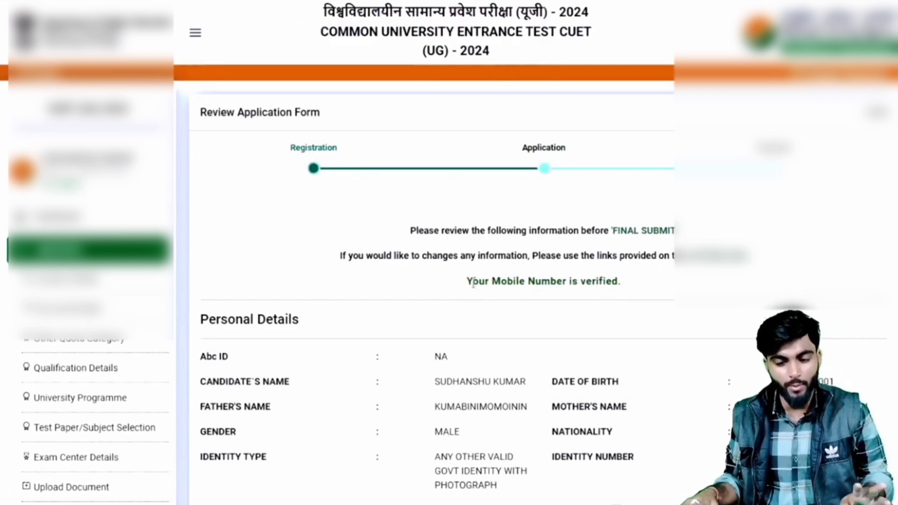
scroll(473, 285, "down", 20)
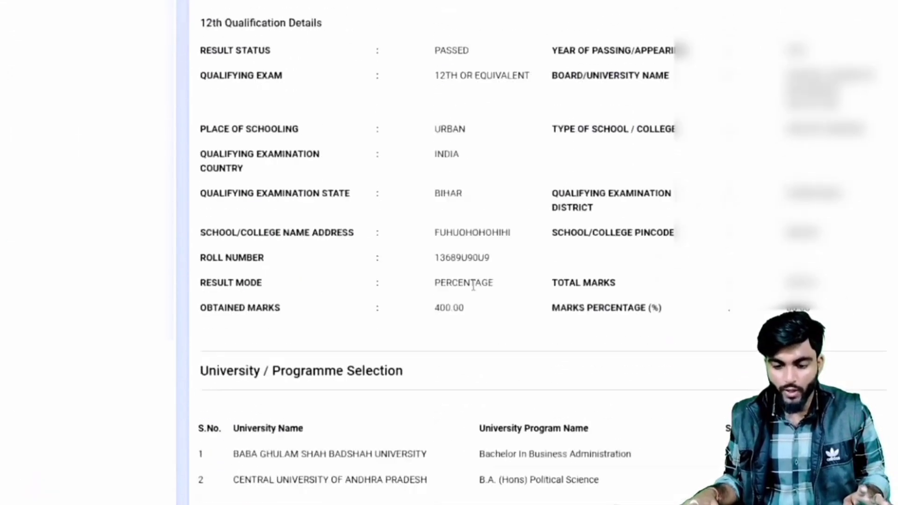
scroll(473, 286, "down", 1)
- Tick the name, mother's name, mobile, course, date of birth and gender checklist items
left_click(568, 456)
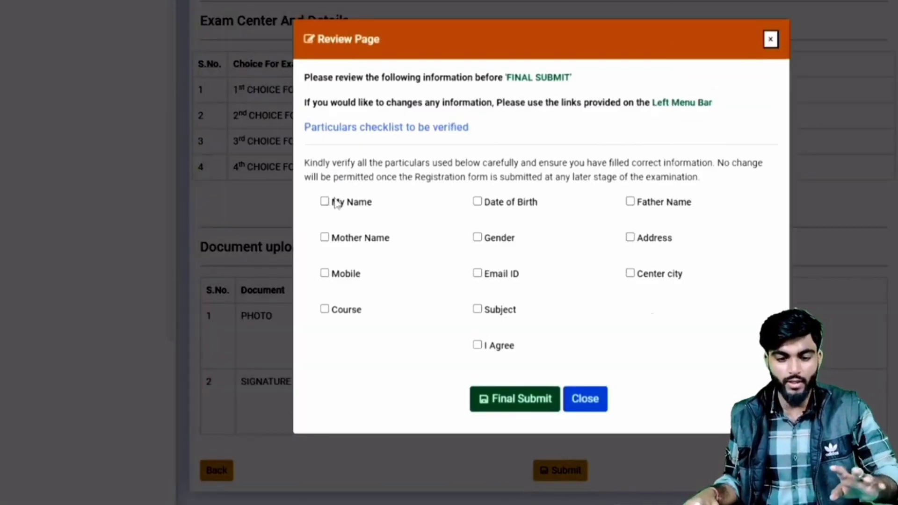
left_click(328, 205)
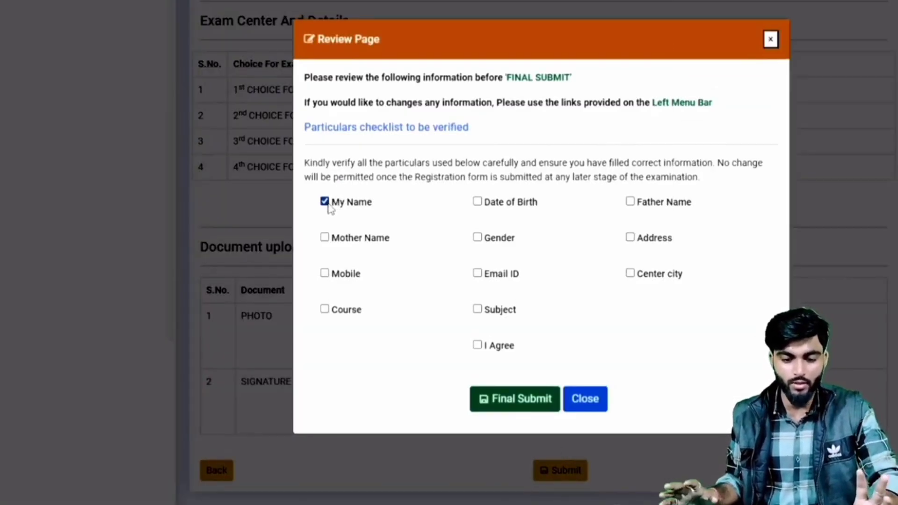
left_click(328, 240)
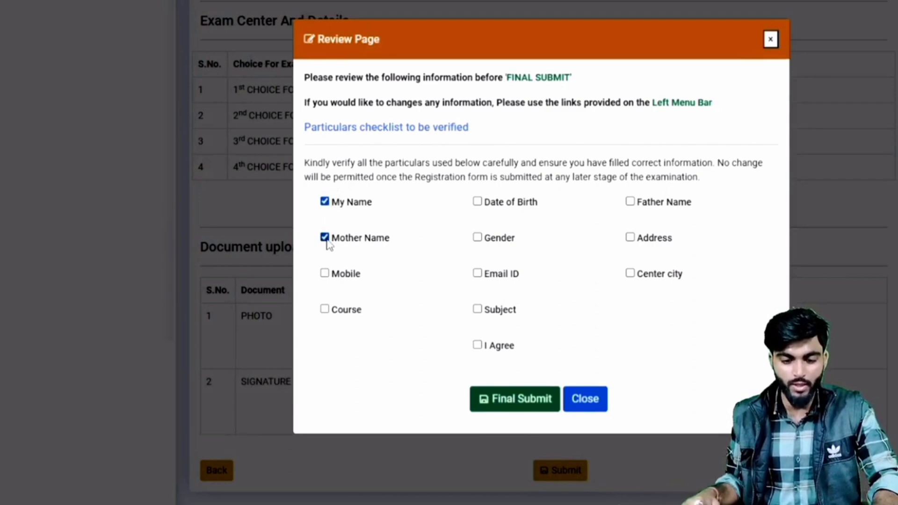
left_click(328, 277)
left_click(327, 311)
left_click(478, 205)
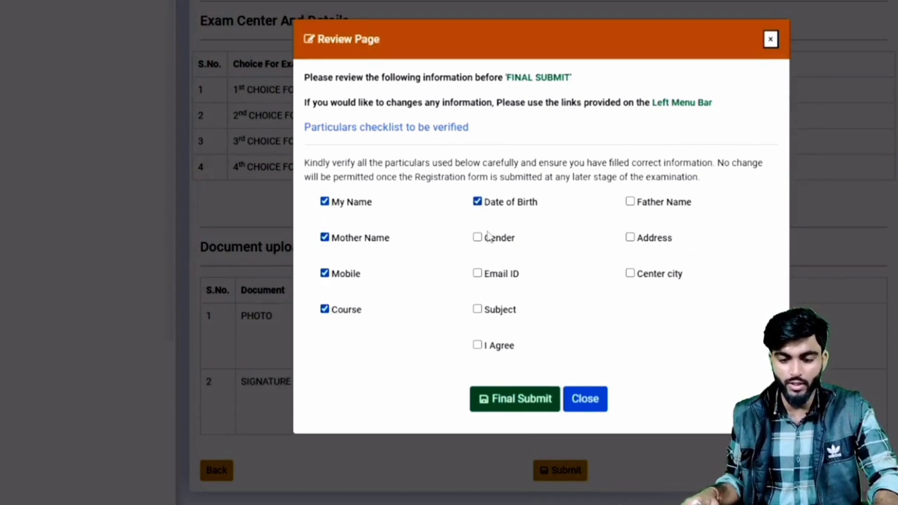
left_click(478, 274)
- Tick email, subject, father's name, address and centre city, accept, and final-submit the form
left_click(478, 239)
left_click(478, 310)
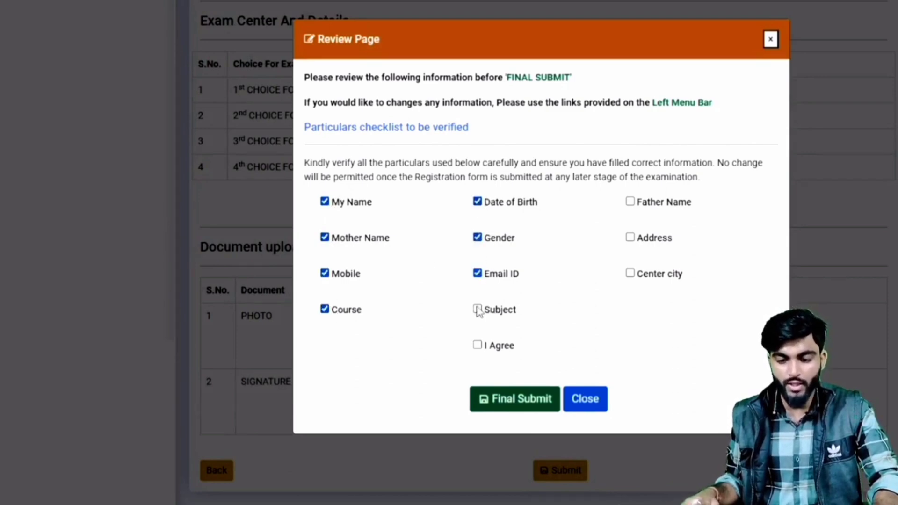
left_click(631, 204)
left_click(631, 238)
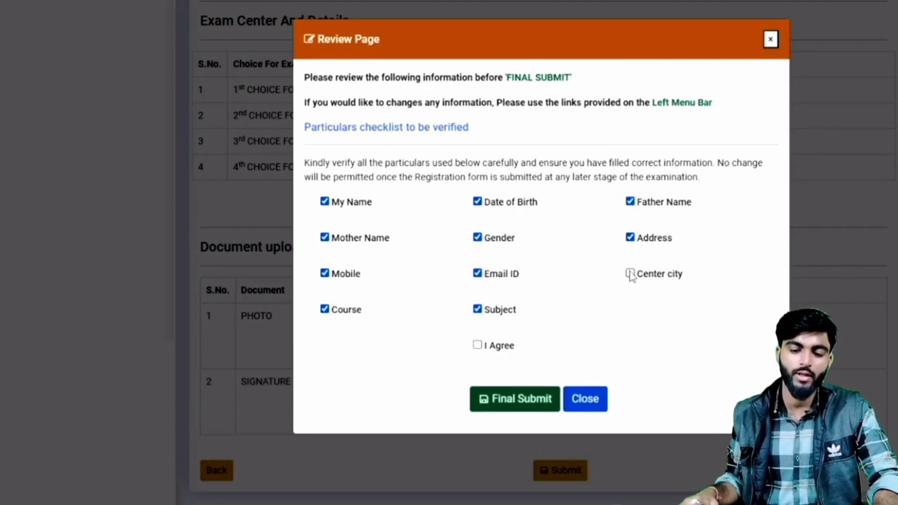
left_click(630, 274)
left_click(477, 345)
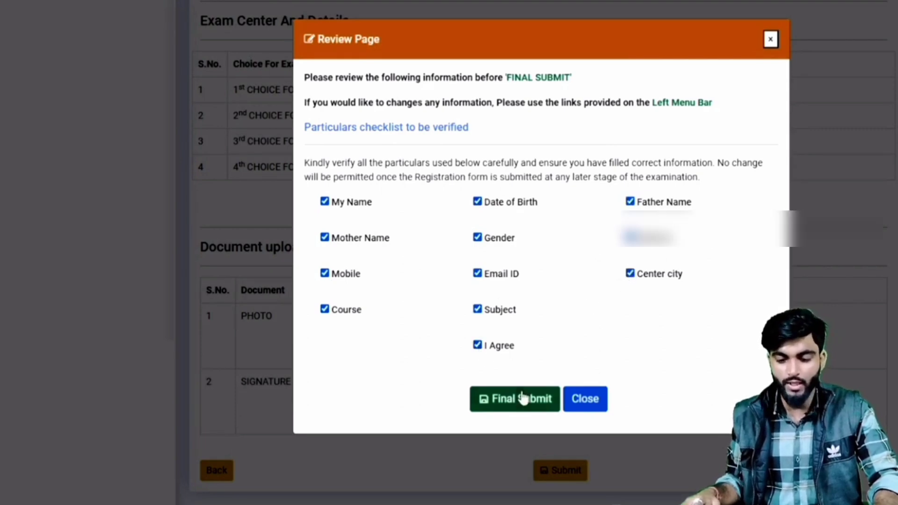
left_click(523, 398)
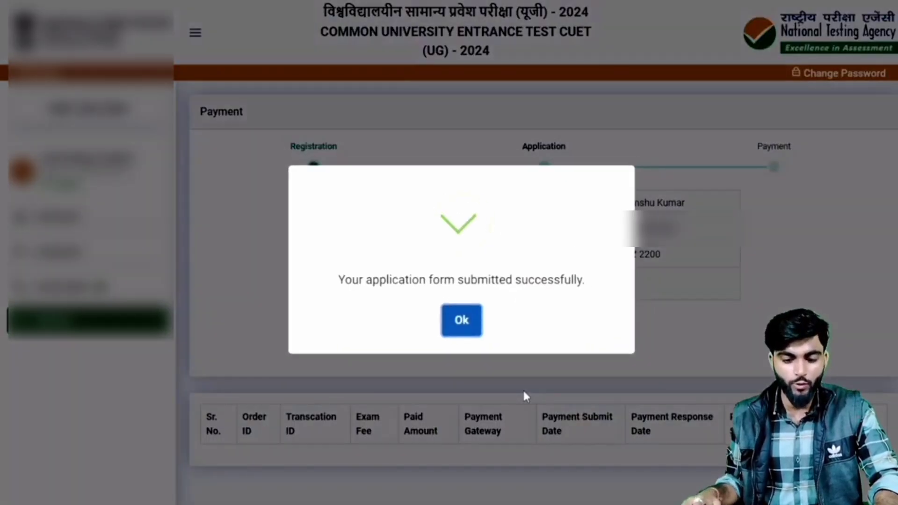
- Dismiss the submission success message and bring up the ICICI, CANARA and SBI Epay gateway choices
left_click(462, 322)
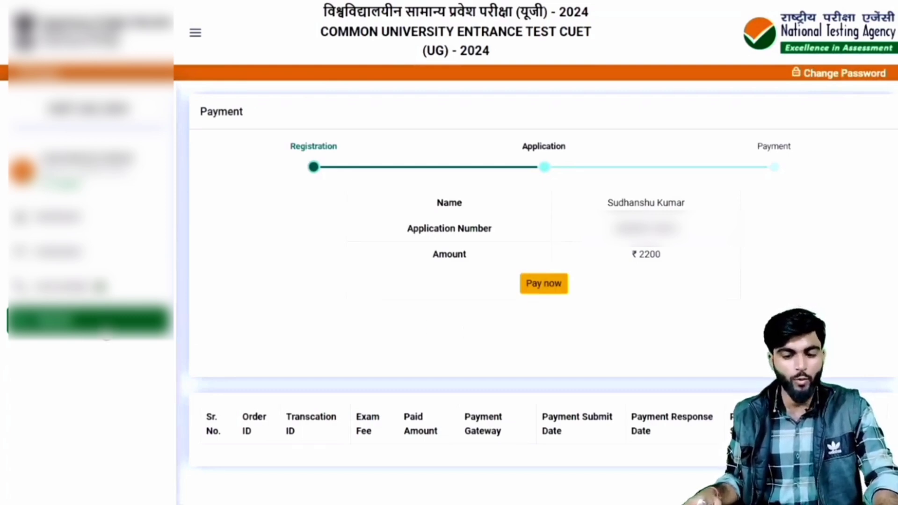
left_click(554, 289)
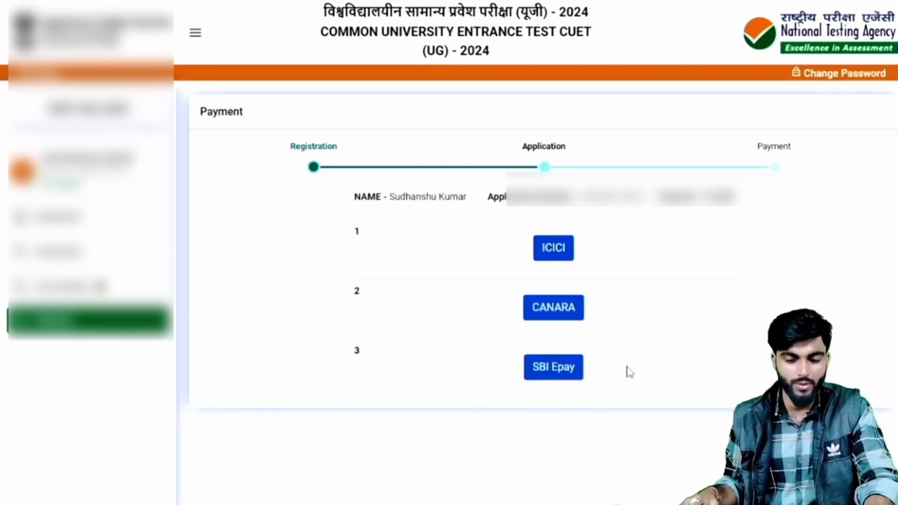
- Abandon the ICICI Worldline payment attempt and pick SBI Epay as the gateway instead
left_click(571, 251)
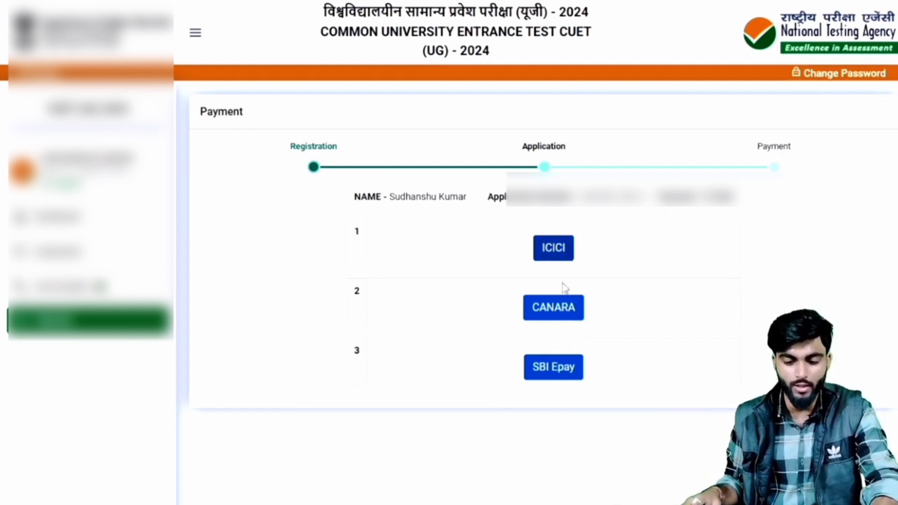
left_click(563, 248)
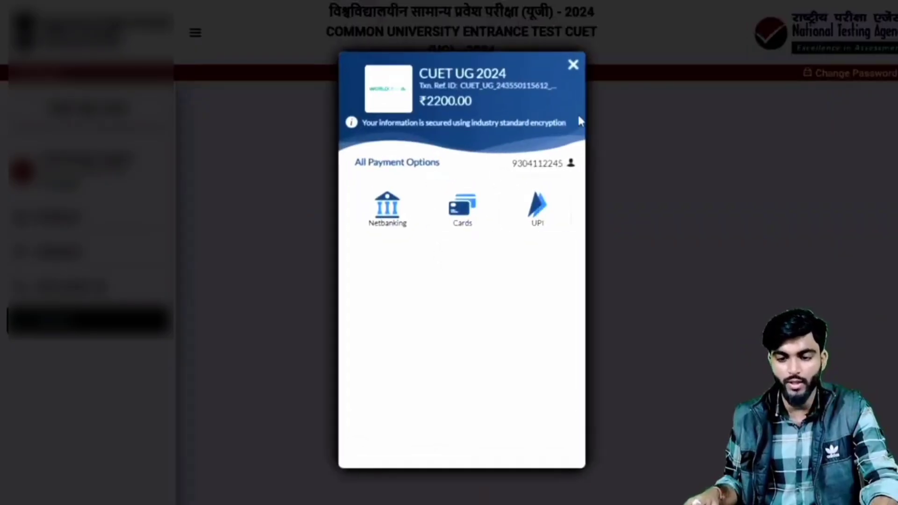
left_click(574, 65)
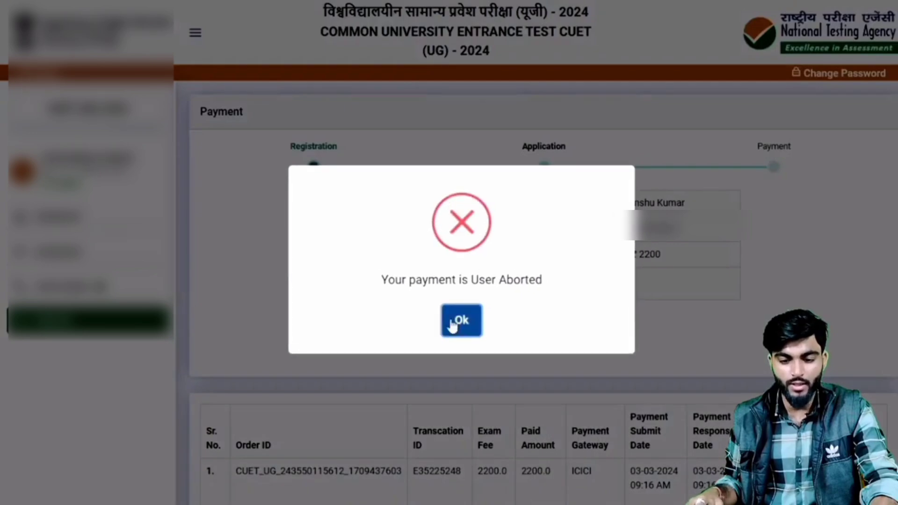
left_click(462, 321)
left_click(553, 288)
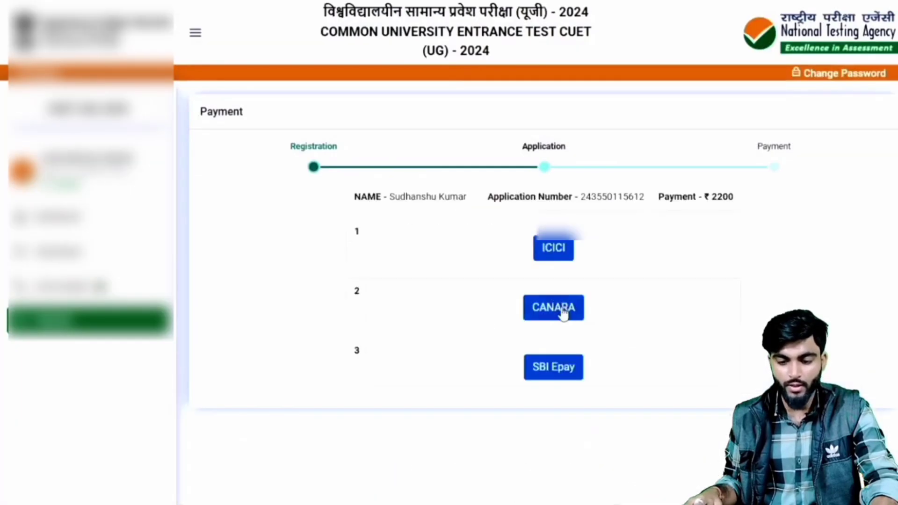
left_click(565, 370)
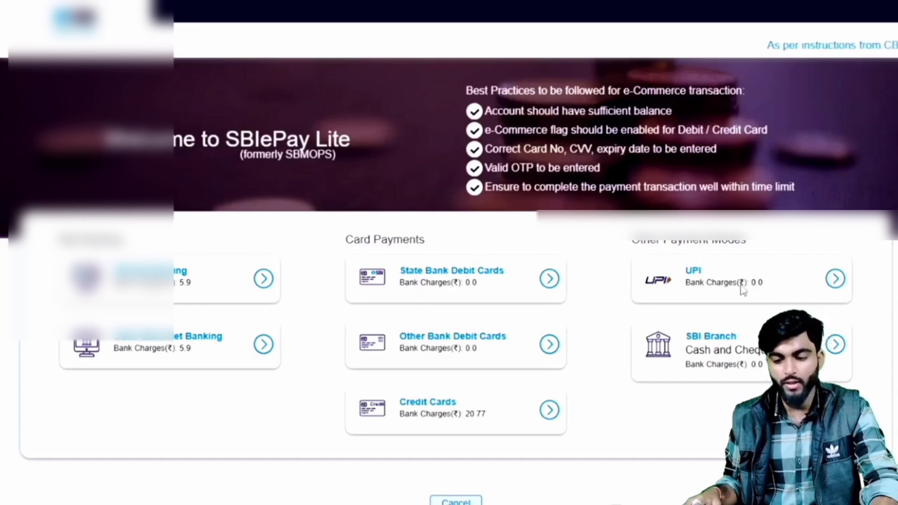
- Choose UPI payment by VPA / UPI ID and submit the payer's UPI ID
left_click(835, 279)
scroll(461, 285, "down", 5)
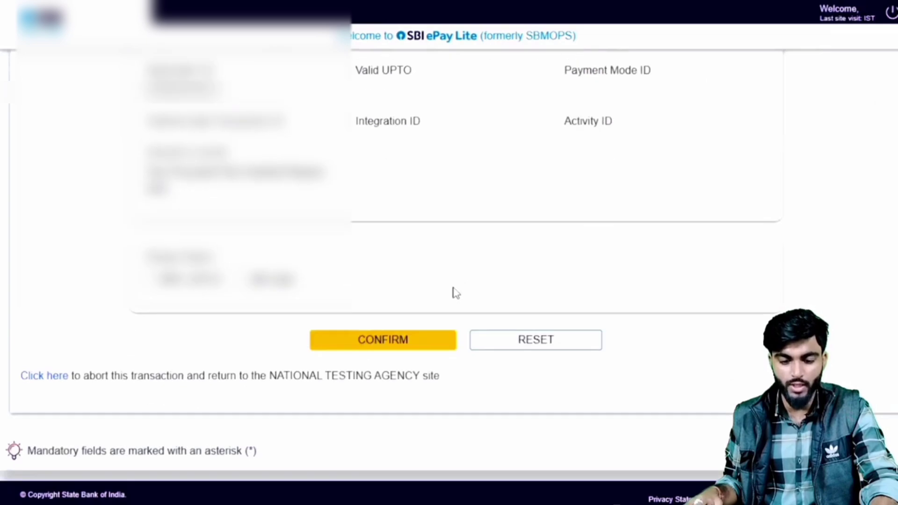
left_click(149, 280)
left_click(466, 289)
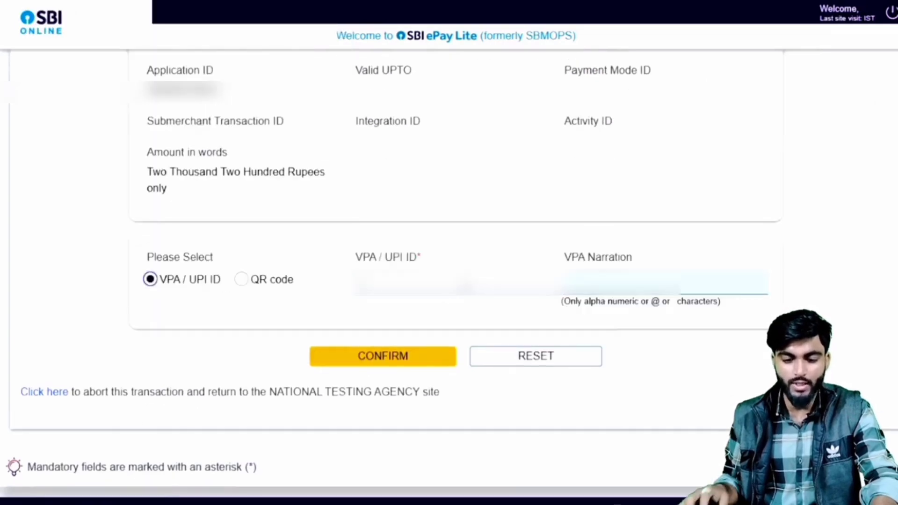
type("**********")
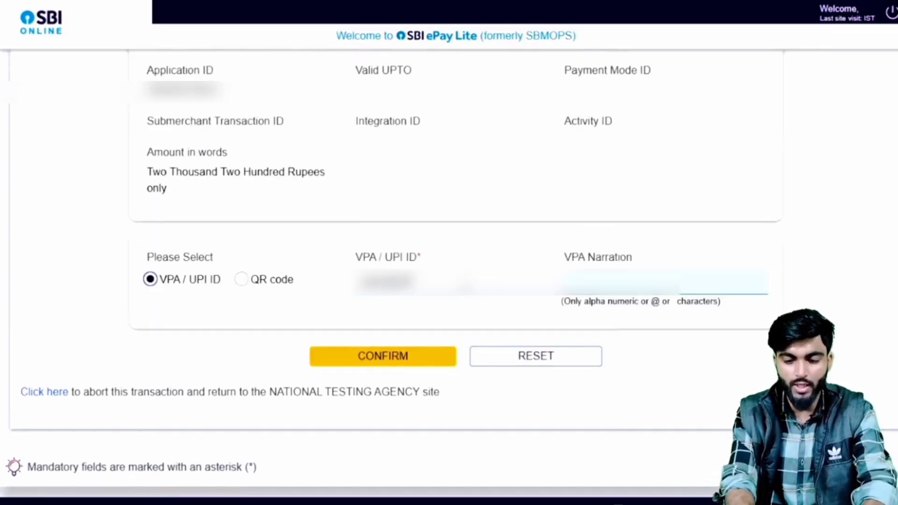
left_click(428, 365)
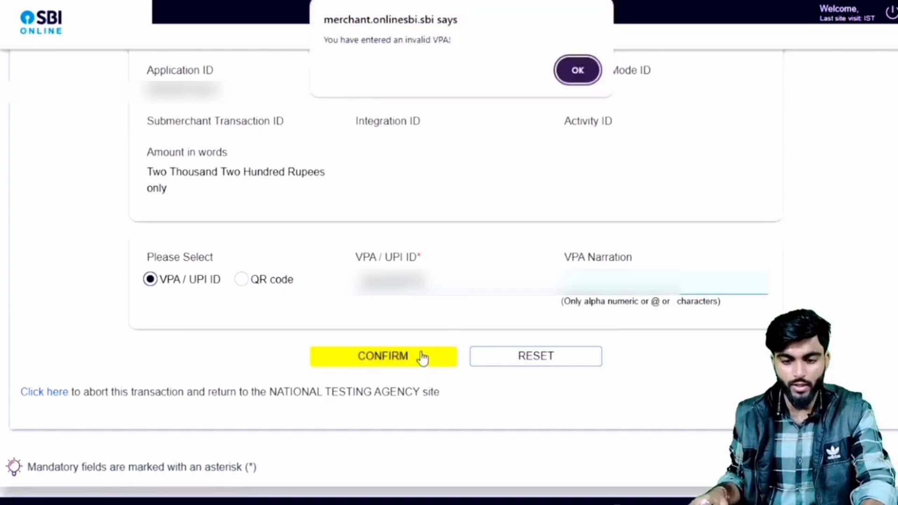
- Replace the rejected UPI ID with a valid one and confirm the ₹2200 payment details
left_click(580, 70)
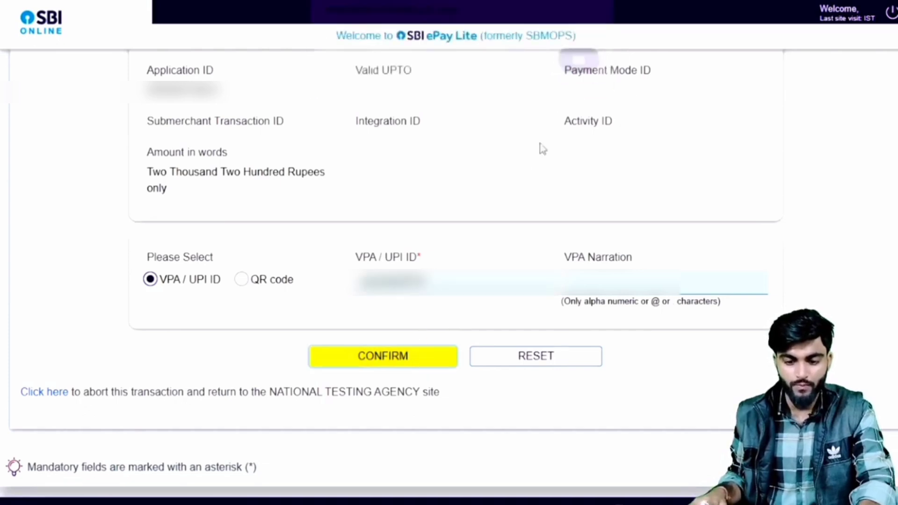
type("*******")
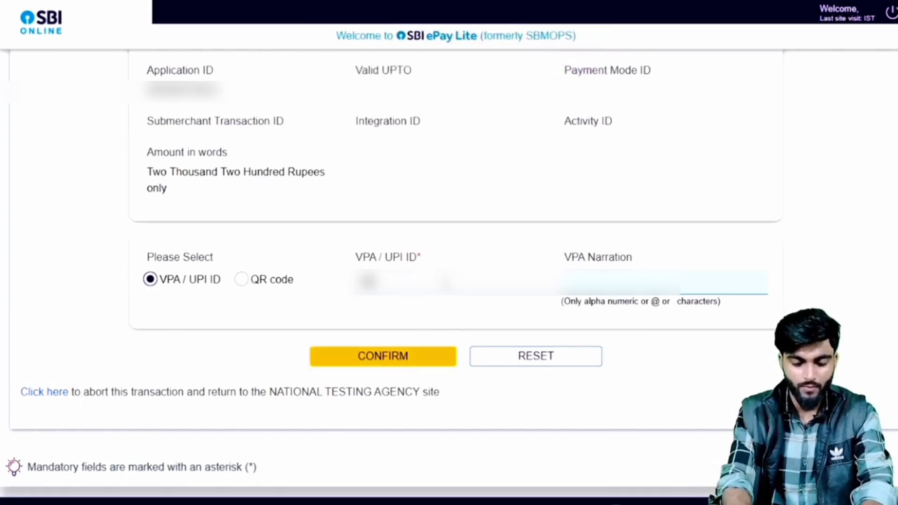
type("*****")
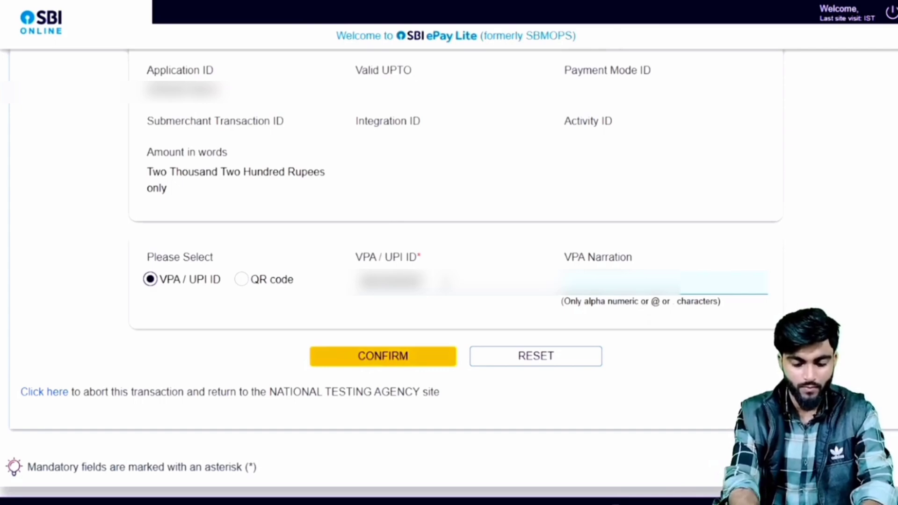
type("*****")
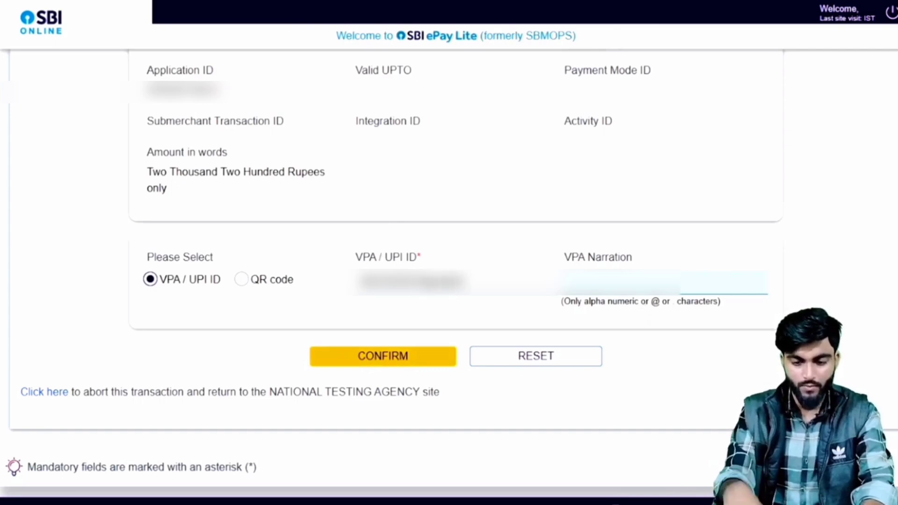
left_click(432, 367)
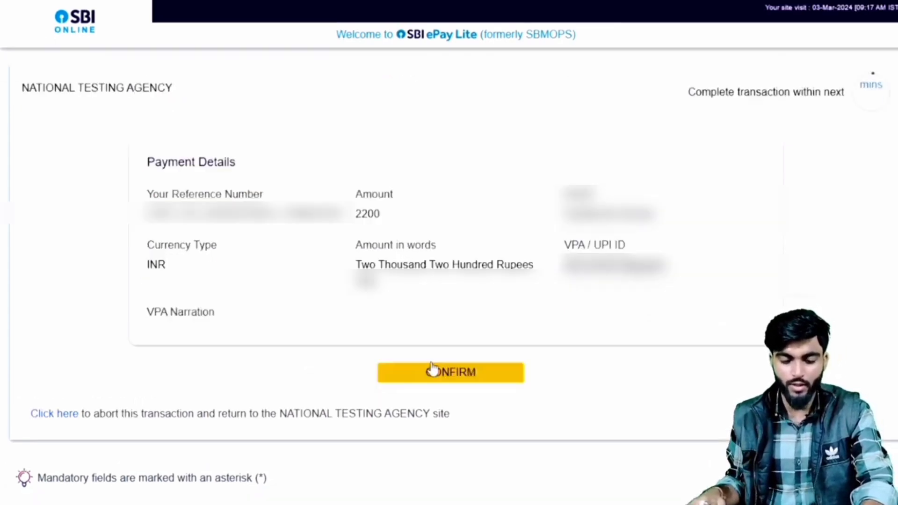